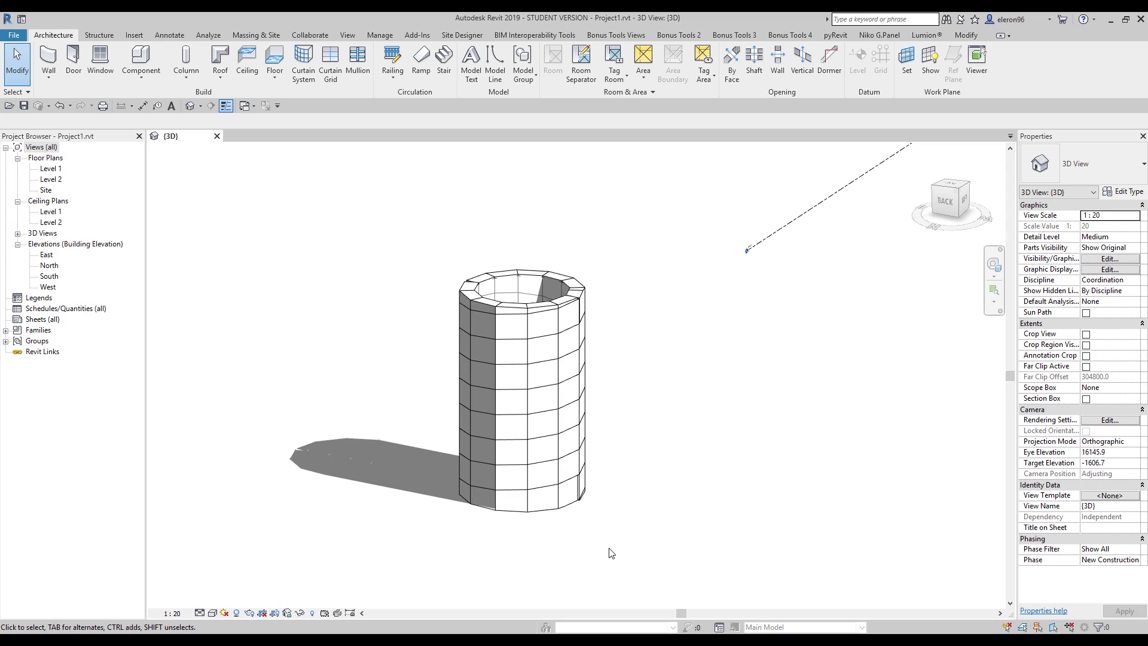
Step: Open the panelled cylindrical mass for in-place editing
shift+middle_drag(721, 501, 631, 399)
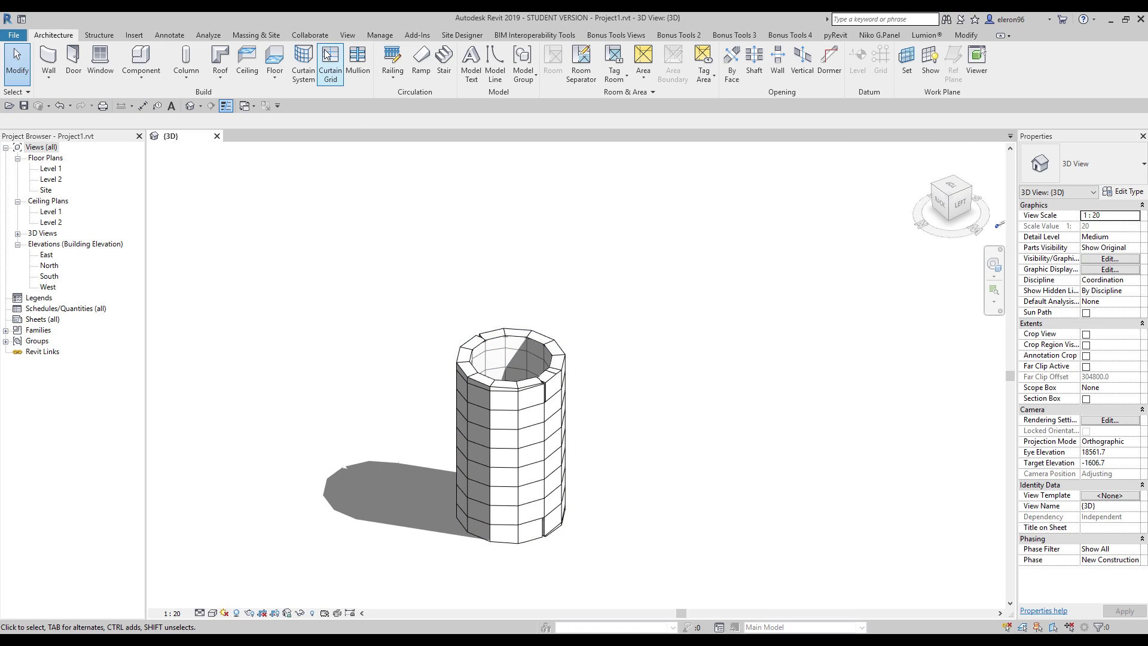
click(380, 35)
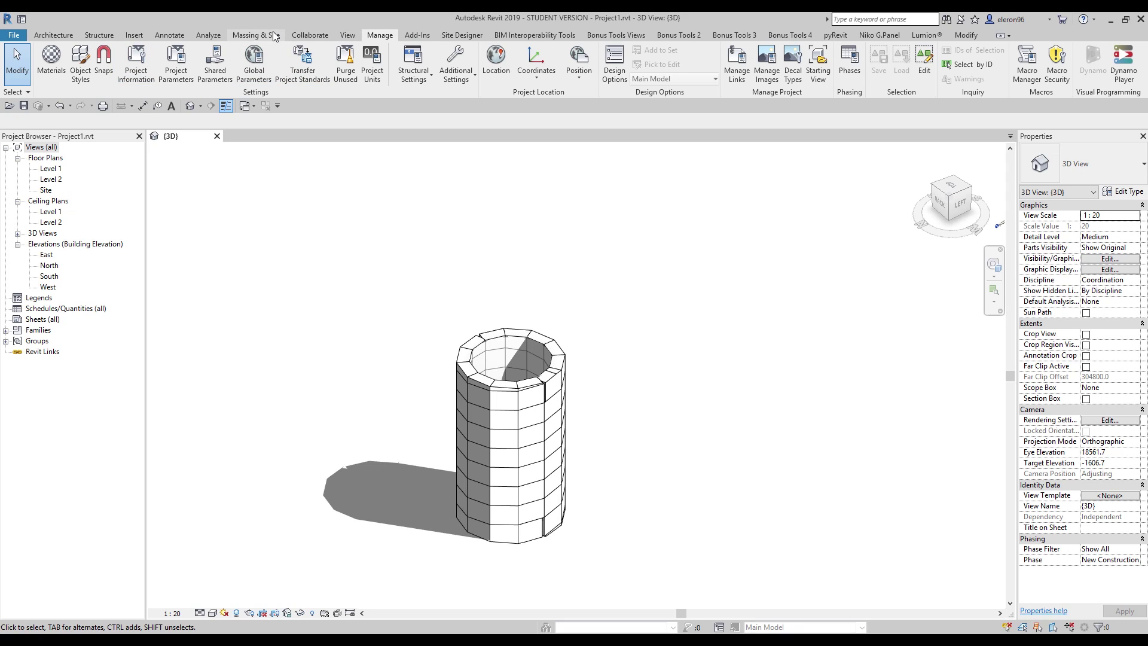
click(247, 34)
click(495, 357)
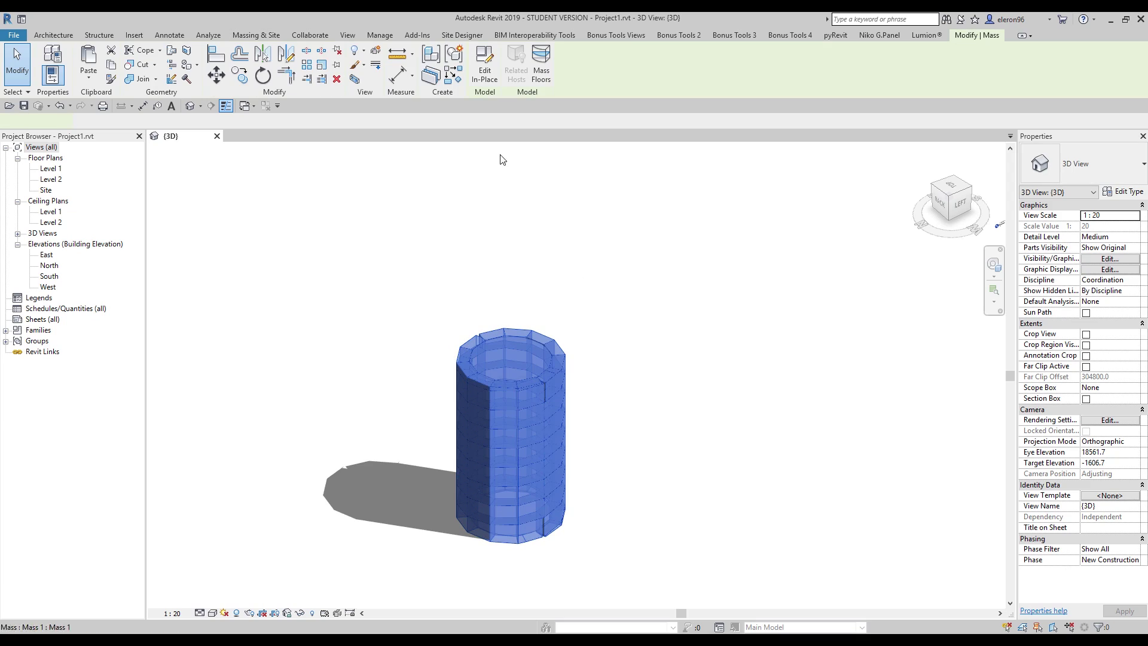
click(483, 67)
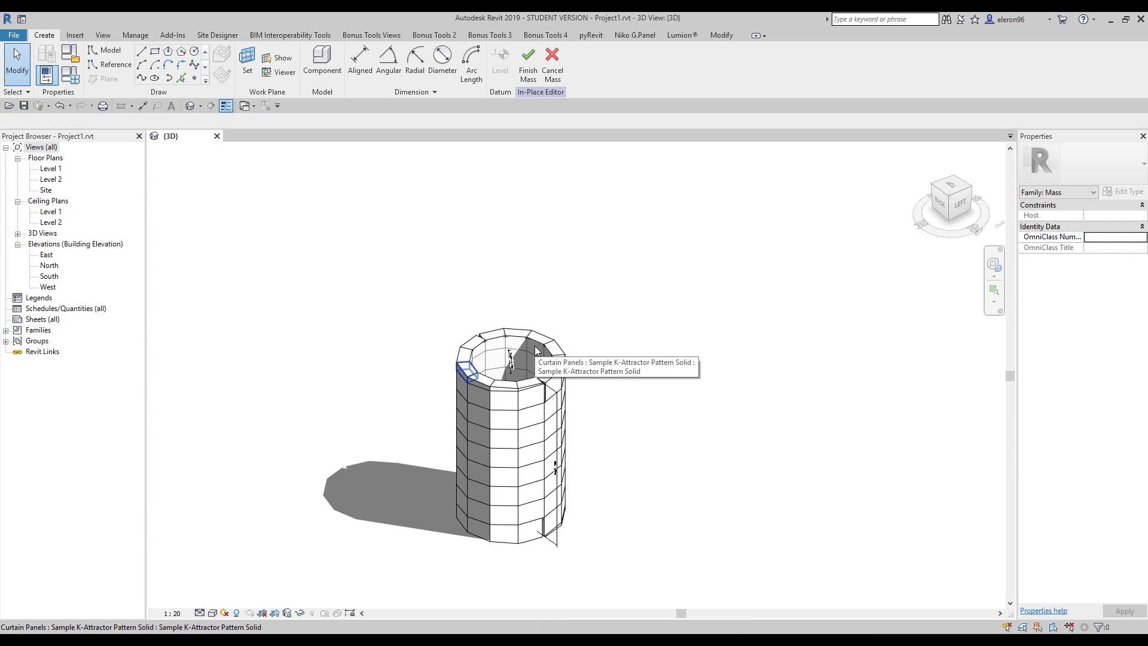
Step: Set the mass's grid parameters to Ugrid 3 and FGrid 6 in its family types
click(538, 399)
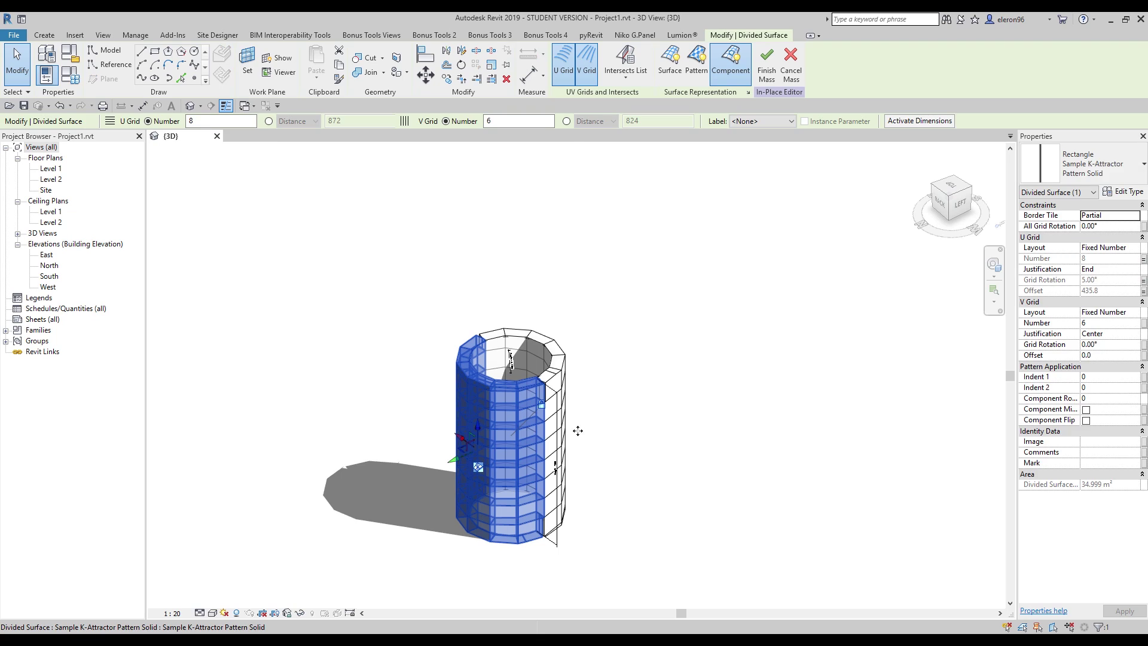
click(76, 72)
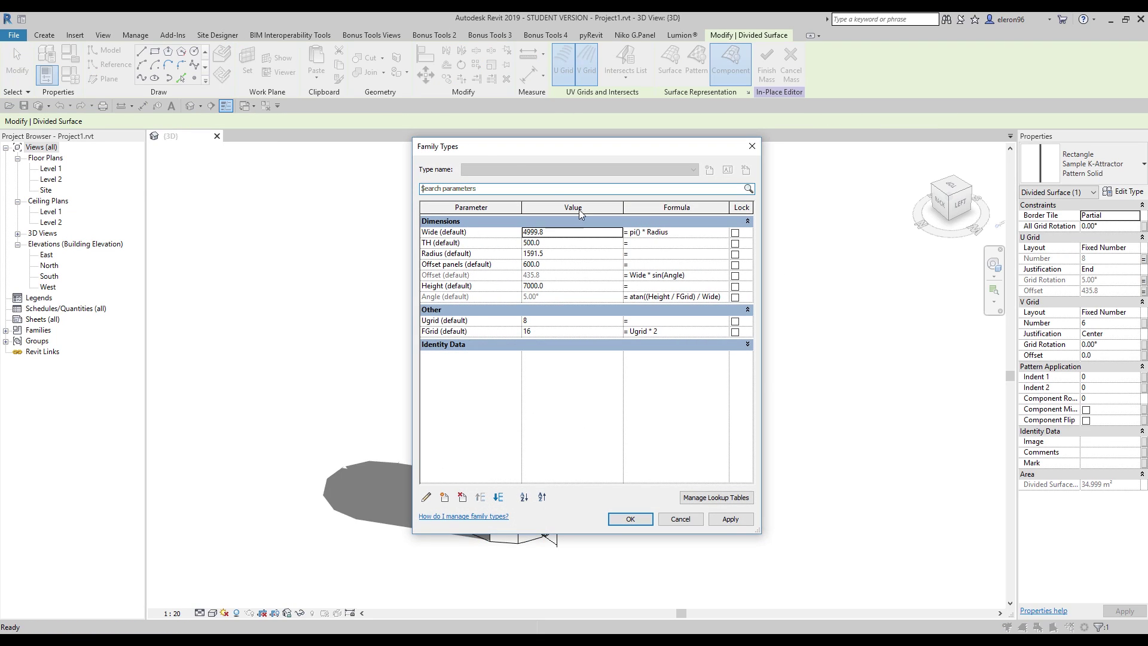
drag(515, 150, 874, 141)
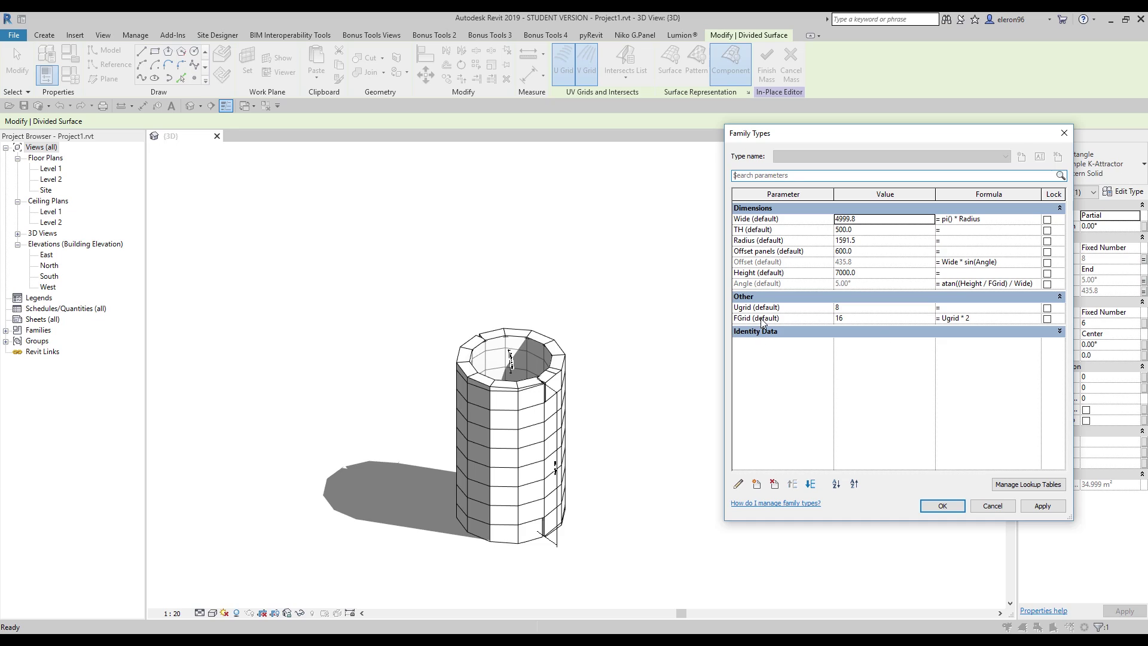
click(855, 319)
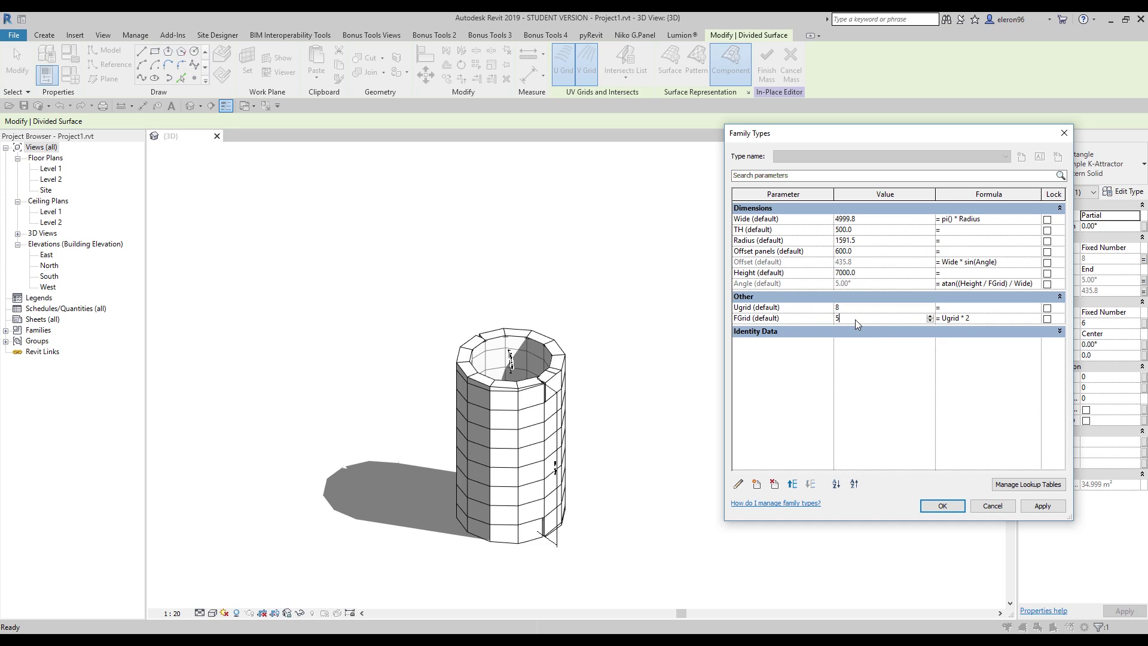
click(955, 507)
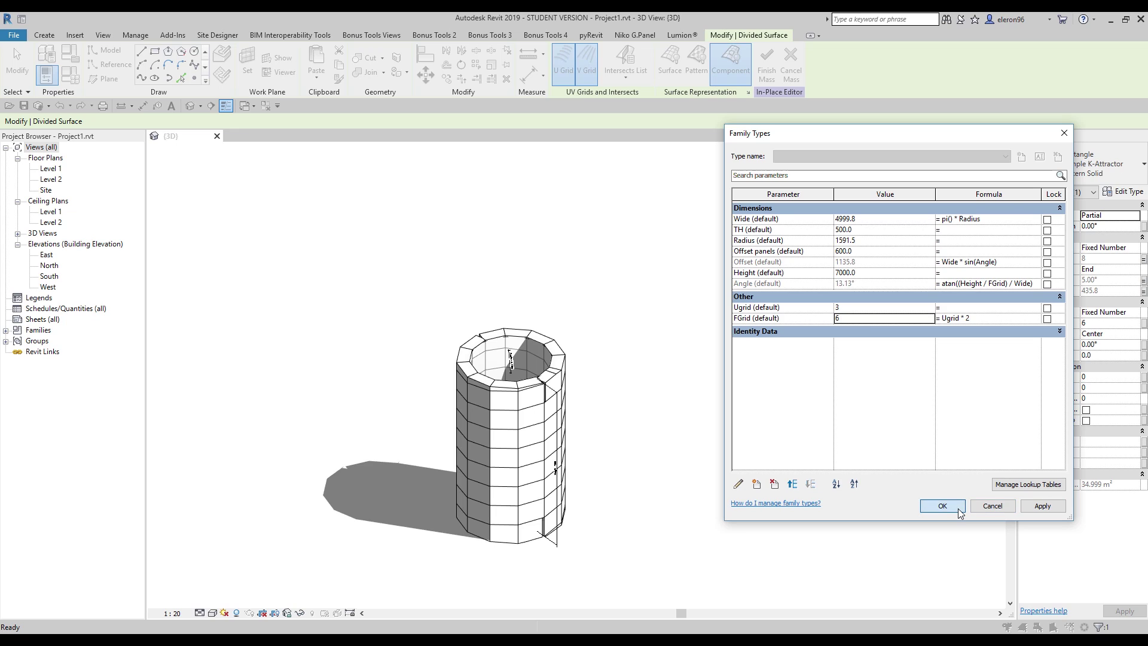
key(Escape)
Step: Check the panelled cylinder from other angles and finish the in-place mass edit
shift+middle_drag(590, 469, 718, 353)
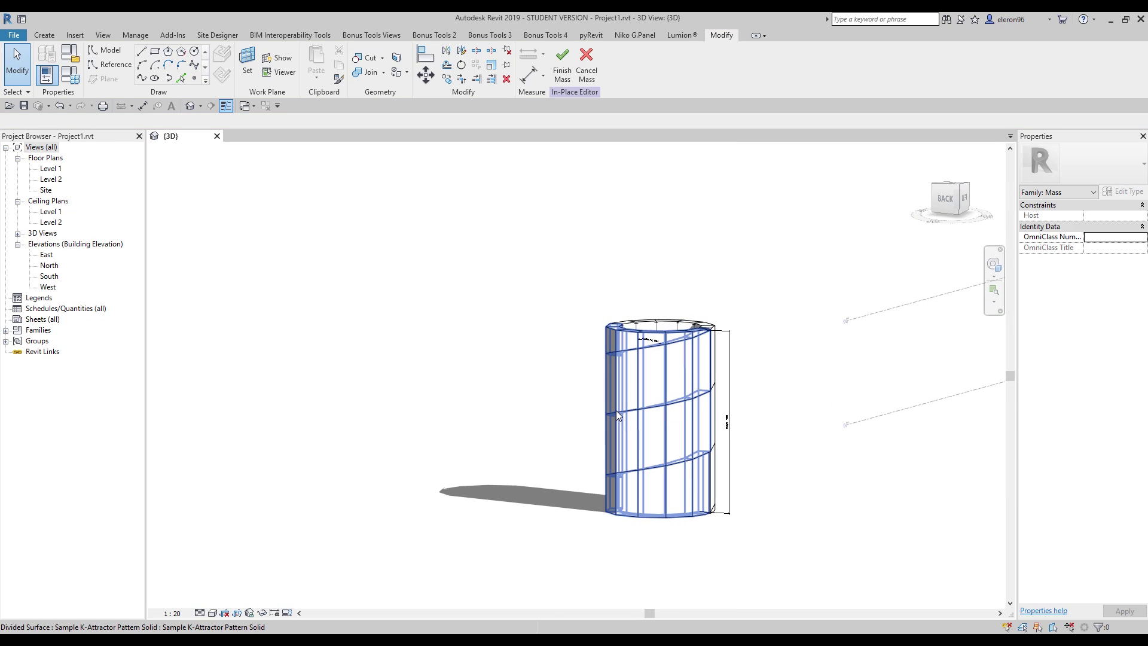
shift+middle_drag(823, 415, 730, 514)
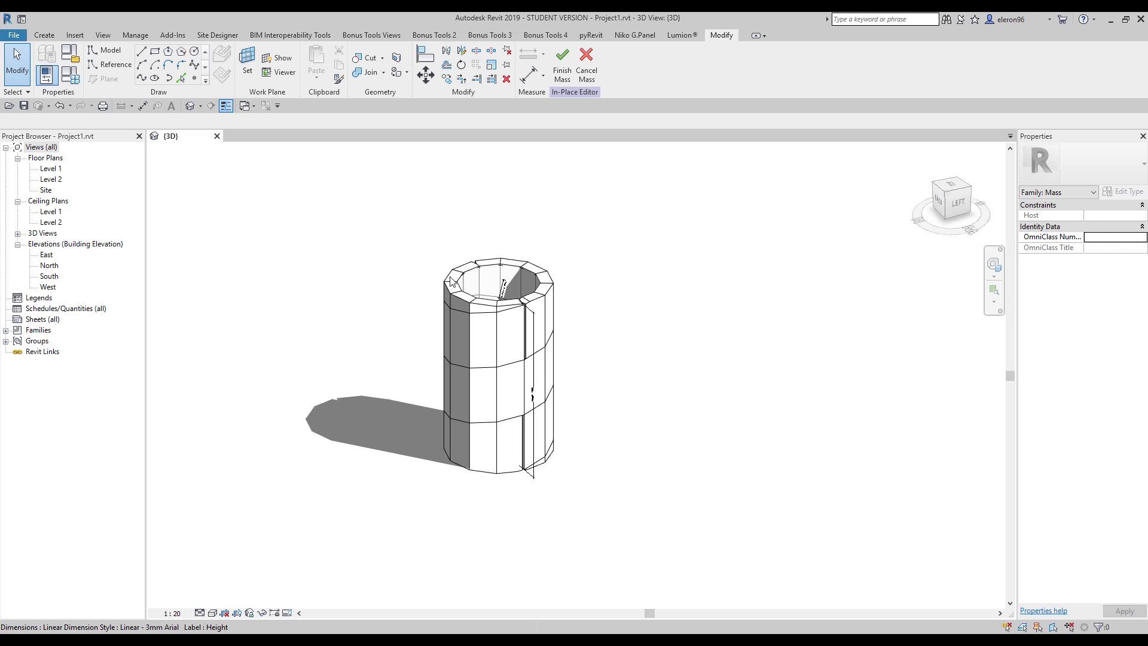
click(561, 74)
scroll(601, 399, down, 6)
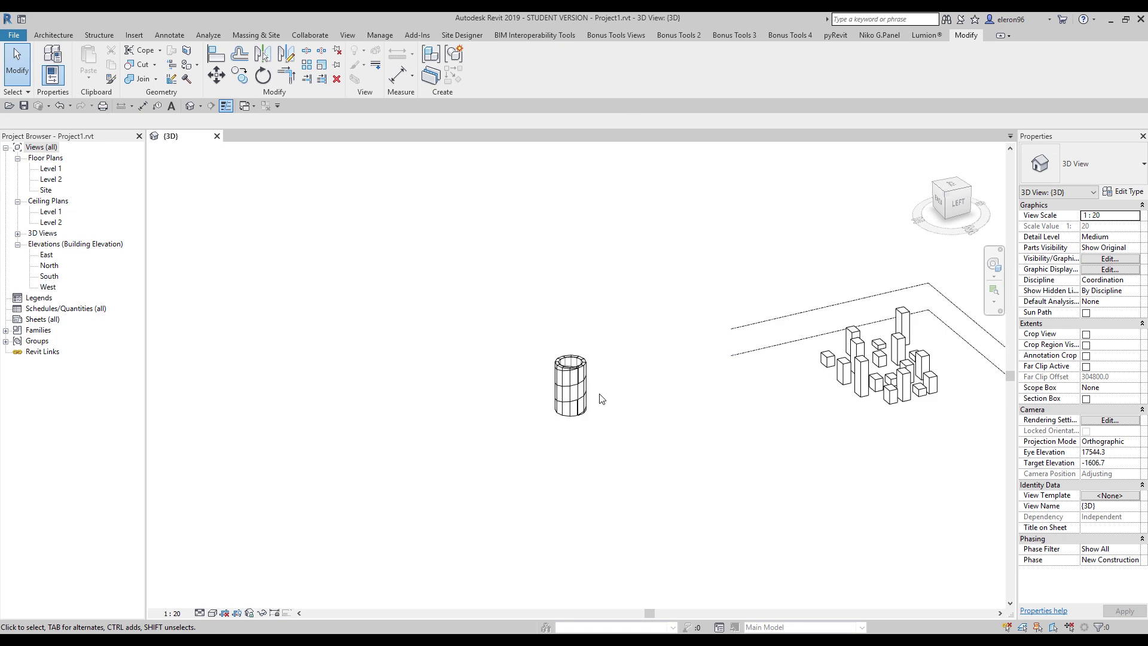
scroll(620, 496, up, 2)
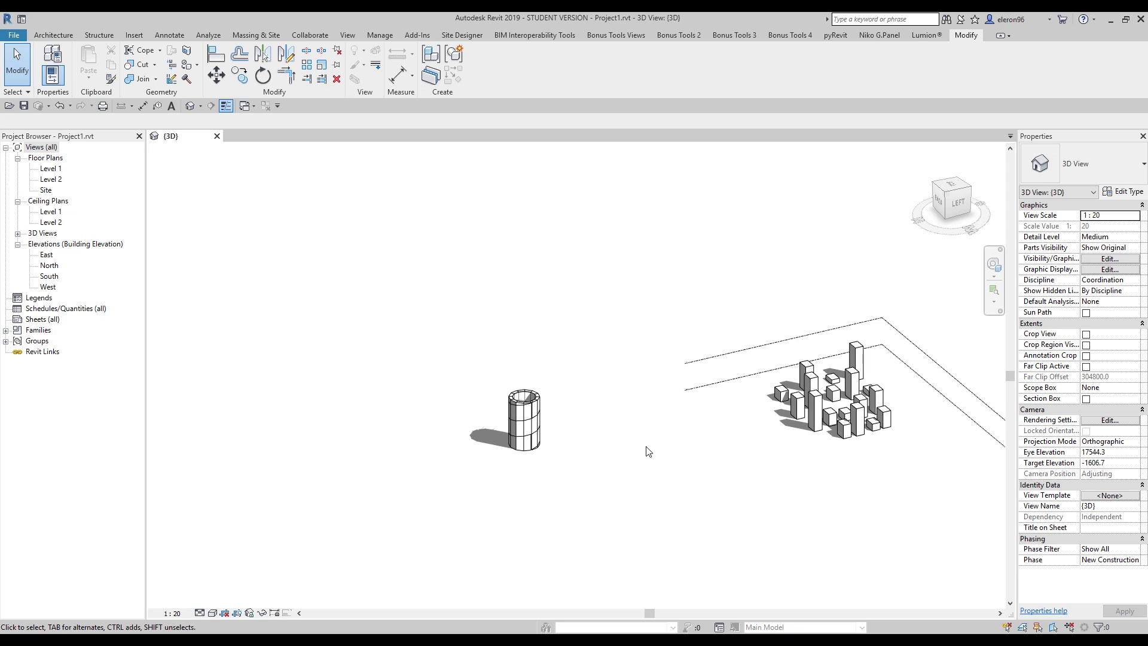
Step: Create a new conceptual mass family from the Metric Mass.rft template
click(13, 35)
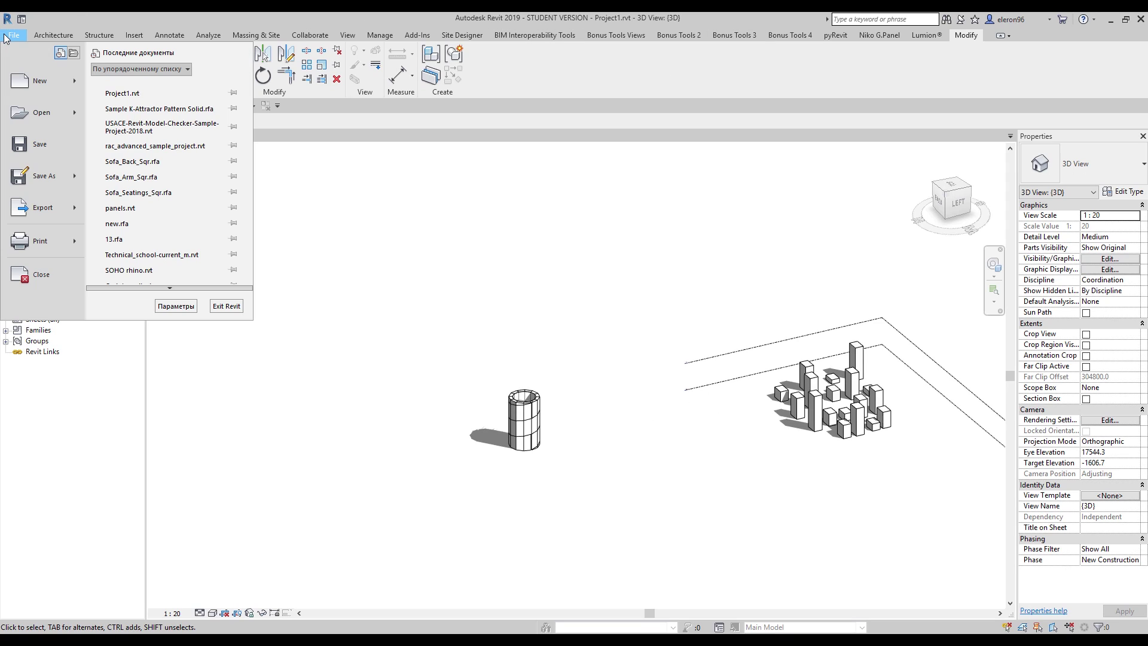
mouse_move(83, 81)
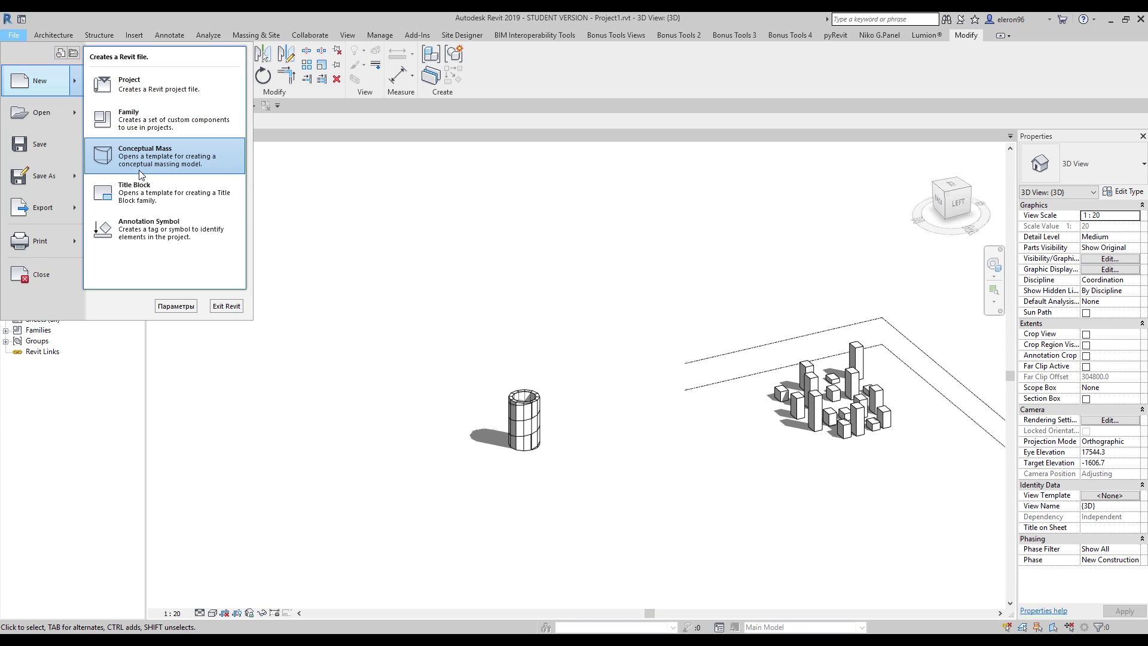
click(790, 428)
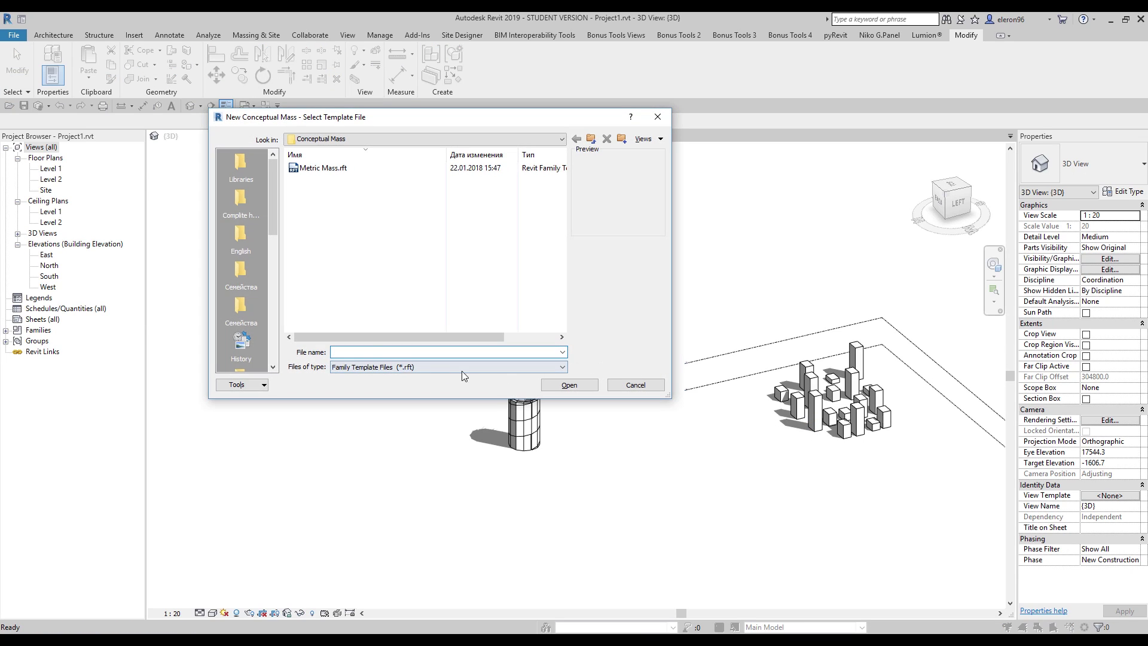
click(317, 173)
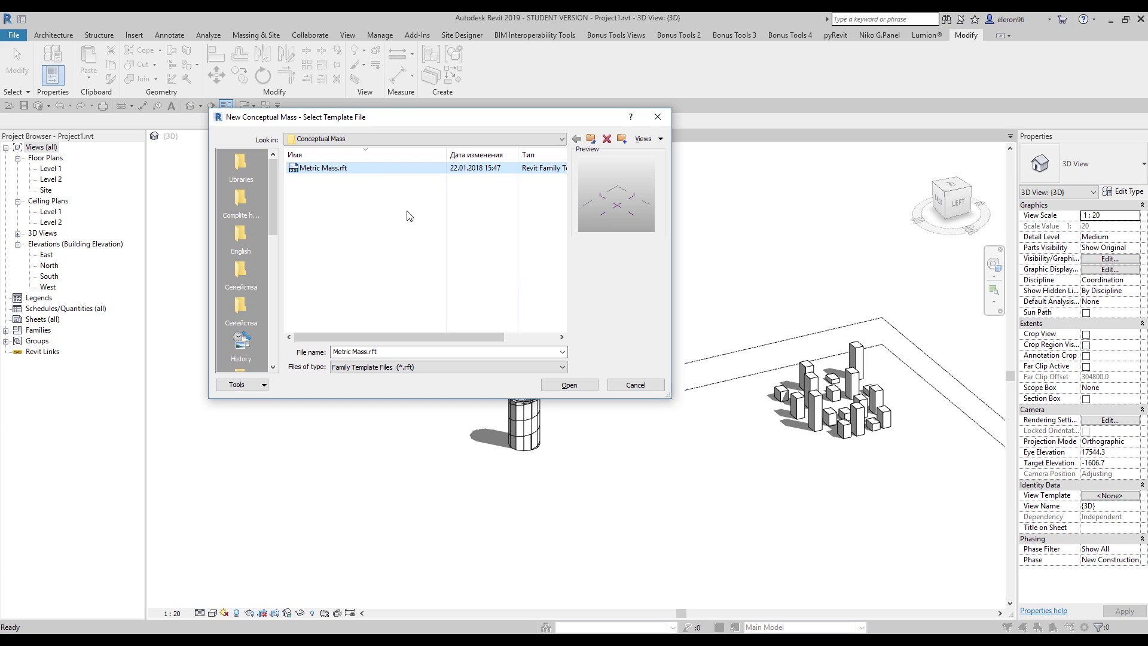
click(581, 386)
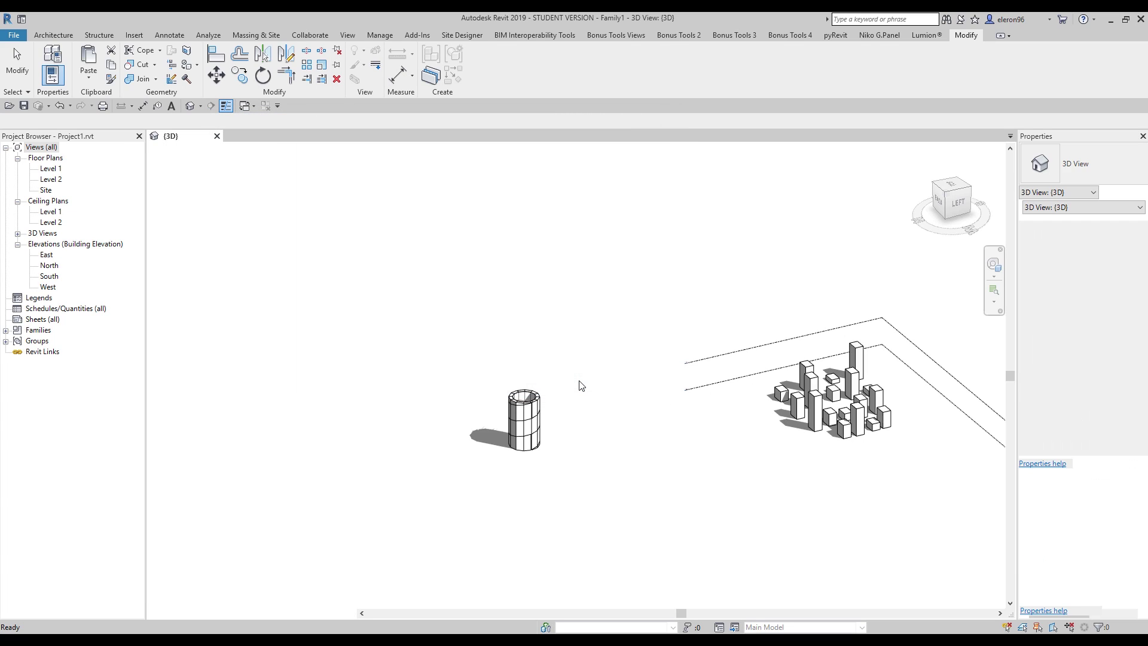
Step: Draw a model circle with a 3200 mm radius on Level 1, centred on the intersection of the reference planes
scroll(538, 400, up, 6)
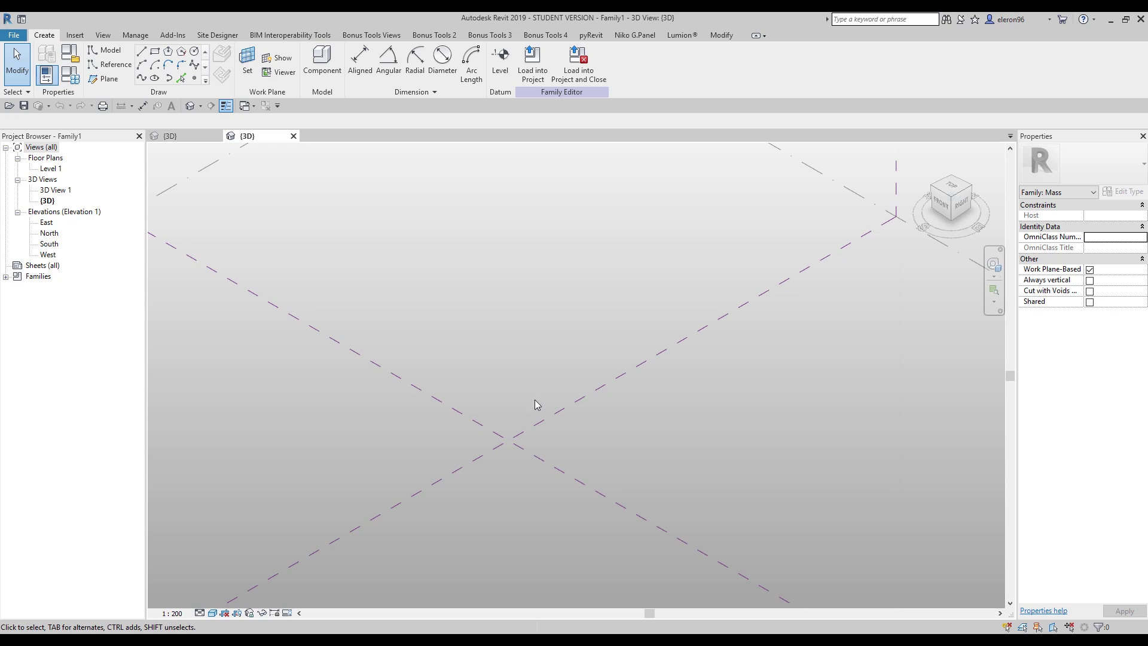
middle_drag(500, 386, 486, 355)
key(l)
key(i)
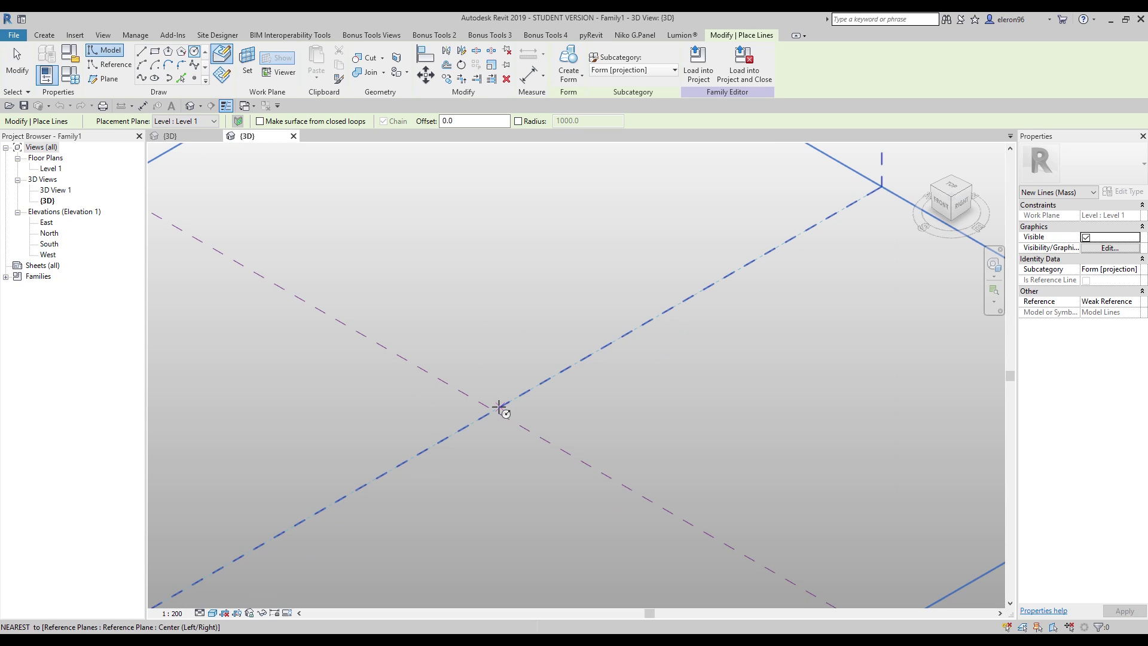
click(496, 410)
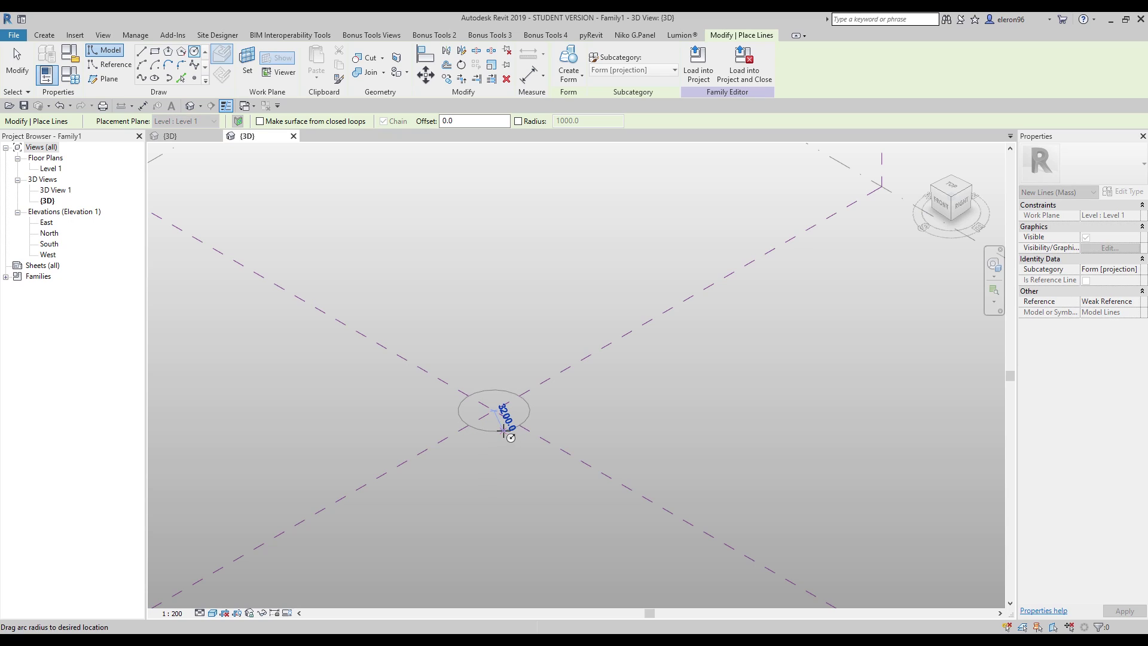
click(504, 431)
scroll(494, 400, up, 4)
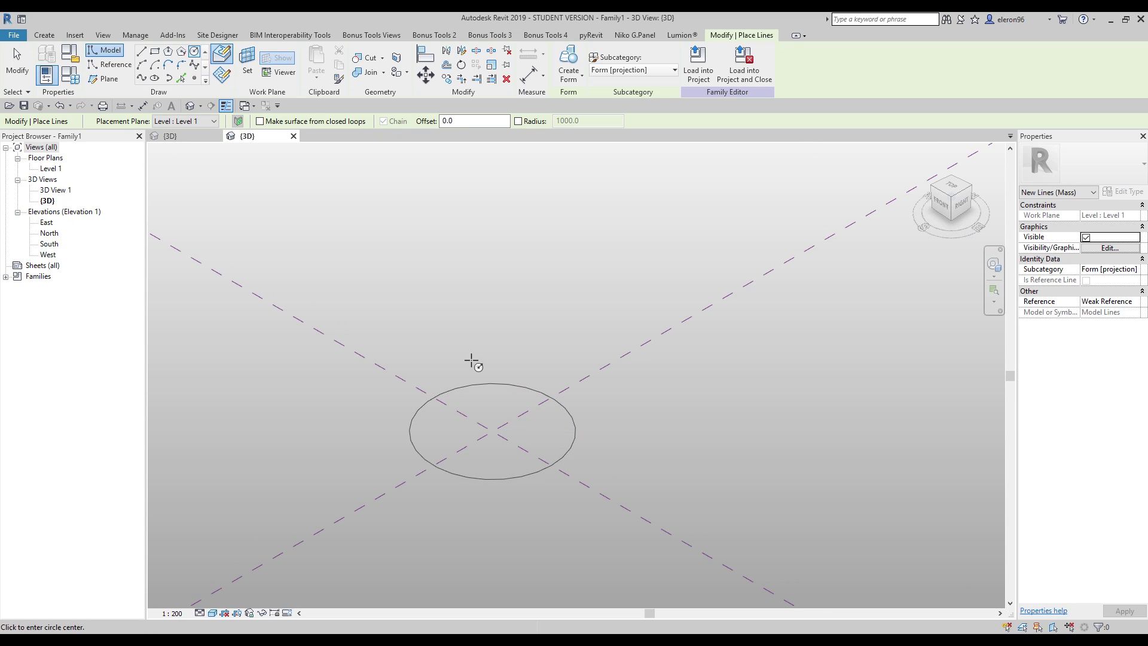
key(Escape)
key(Escape)
Step: Create a solid cylinder form from the circle and raise its top face to a height of about 9300 mm
click(492, 479)
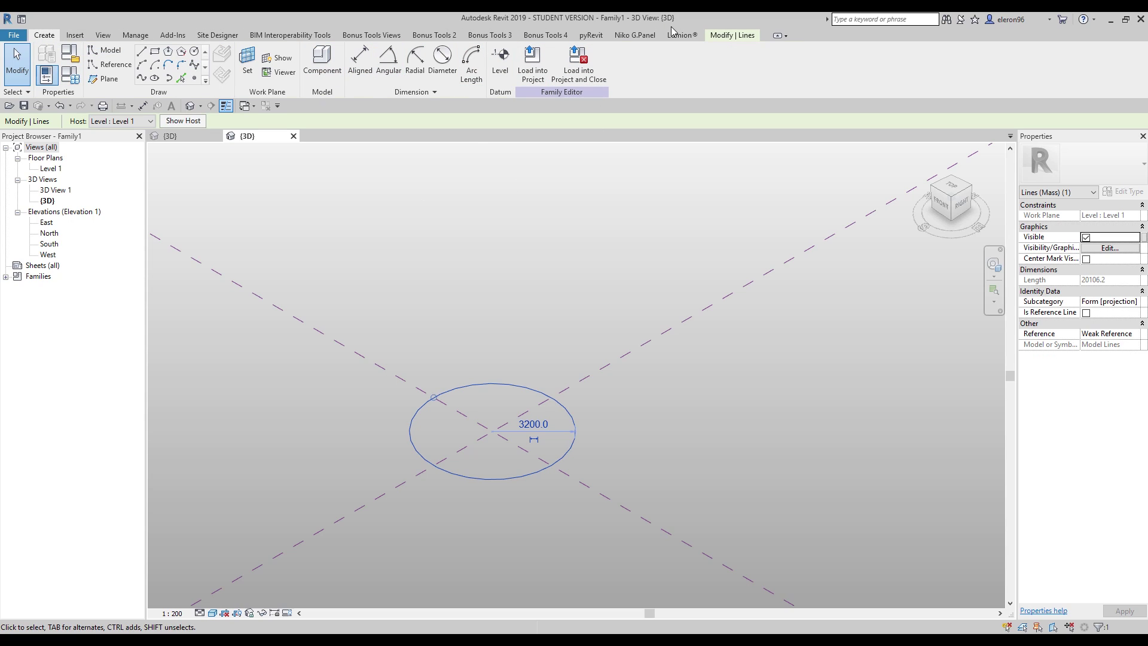
click(732, 35)
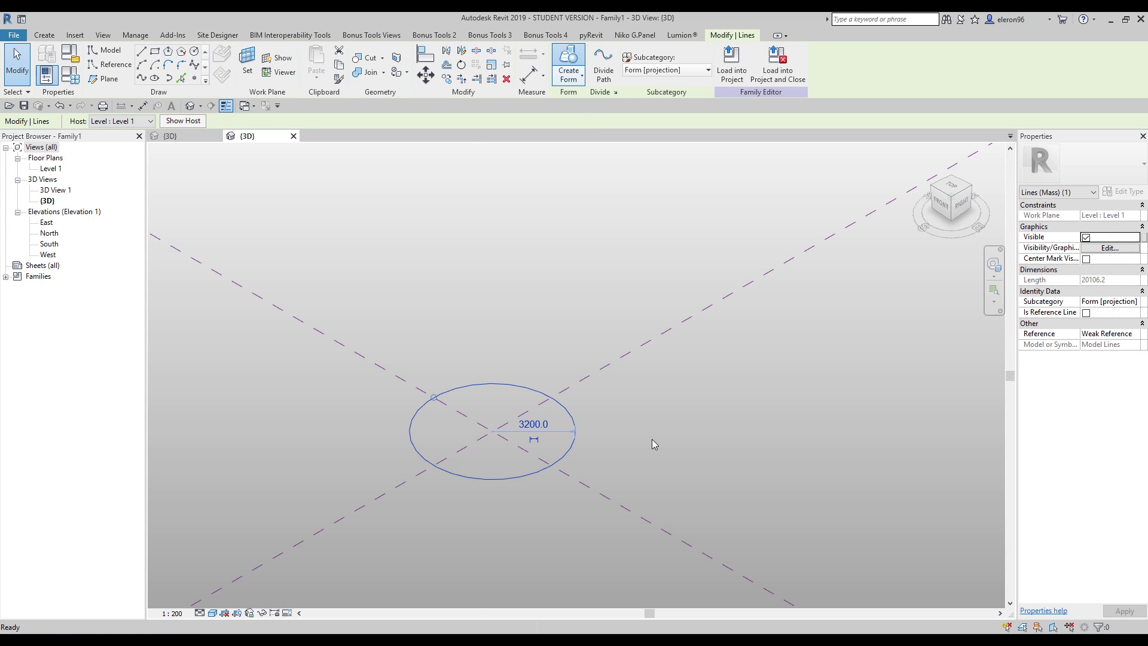
click(420, 589)
drag(494, 359, 494, 222)
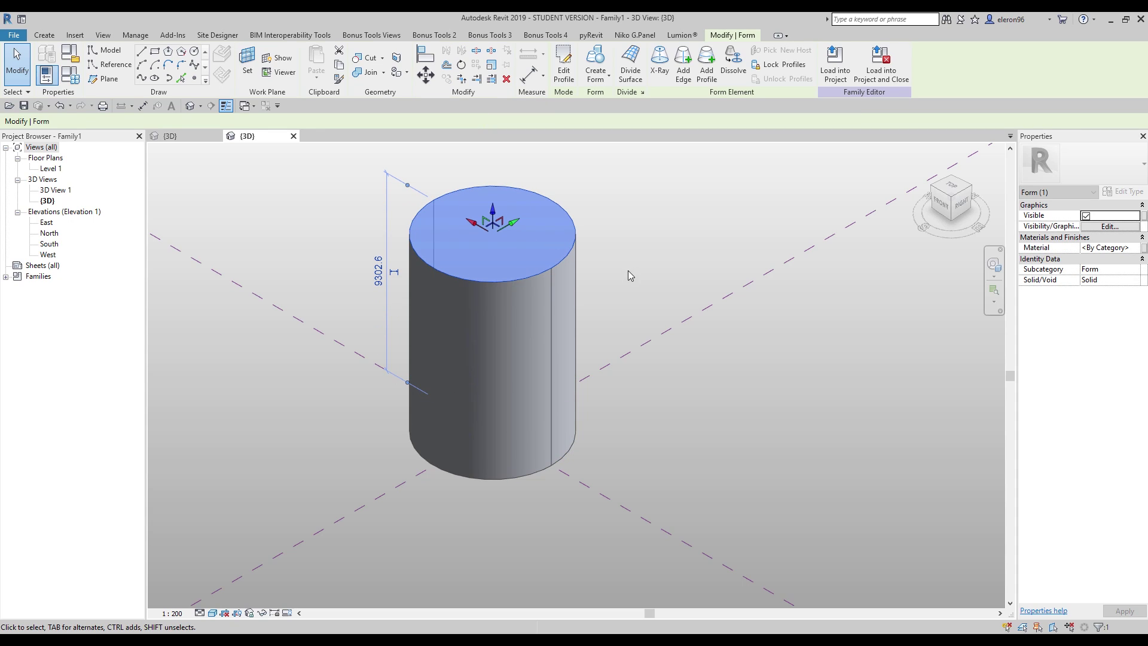
shift+middle_drag(717, 351, 765, 489)
click(459, 502)
shift+middle_drag(396, 531, 392, 484)
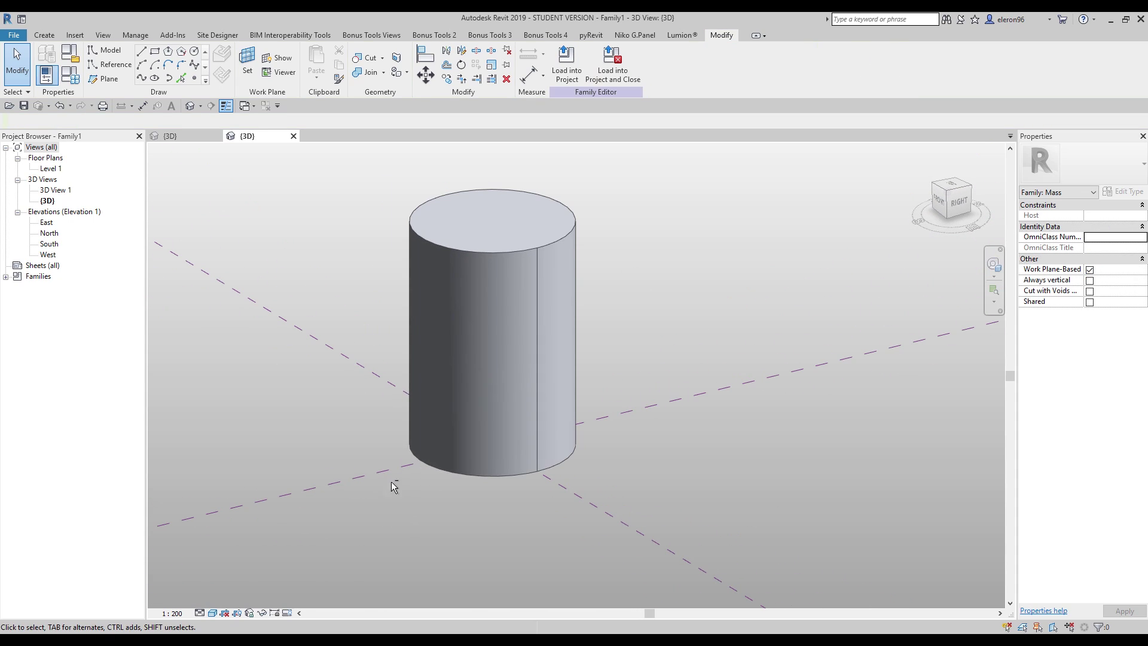
Step: Divide both halves of the cylinder's side surface into UV grids
click(501, 309)
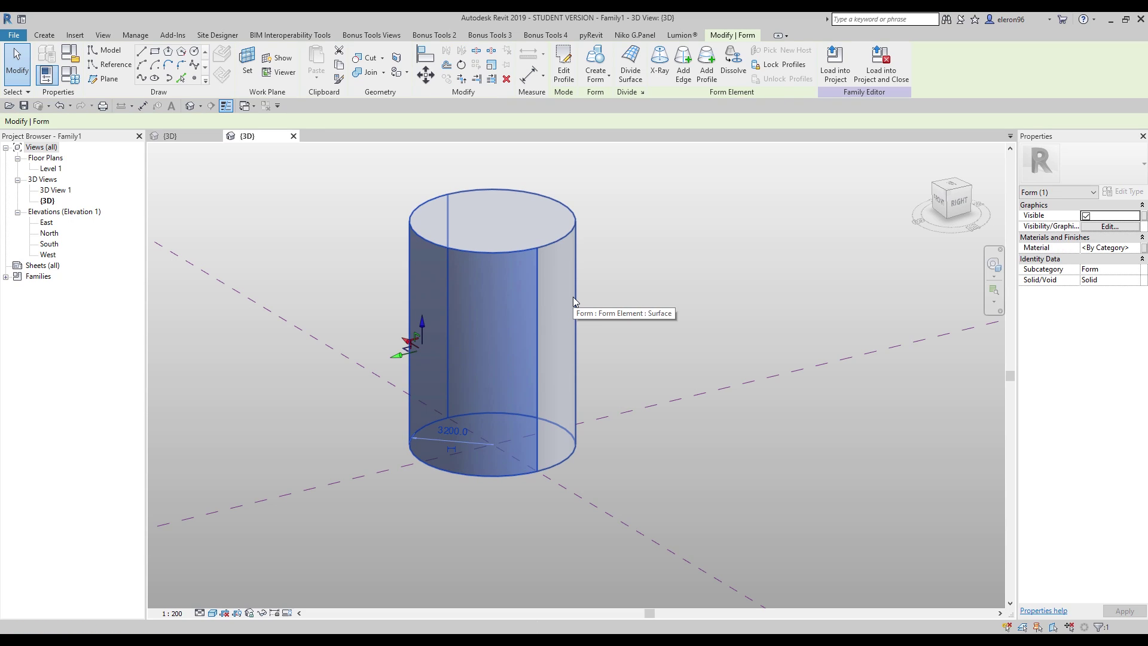
click(653, 289)
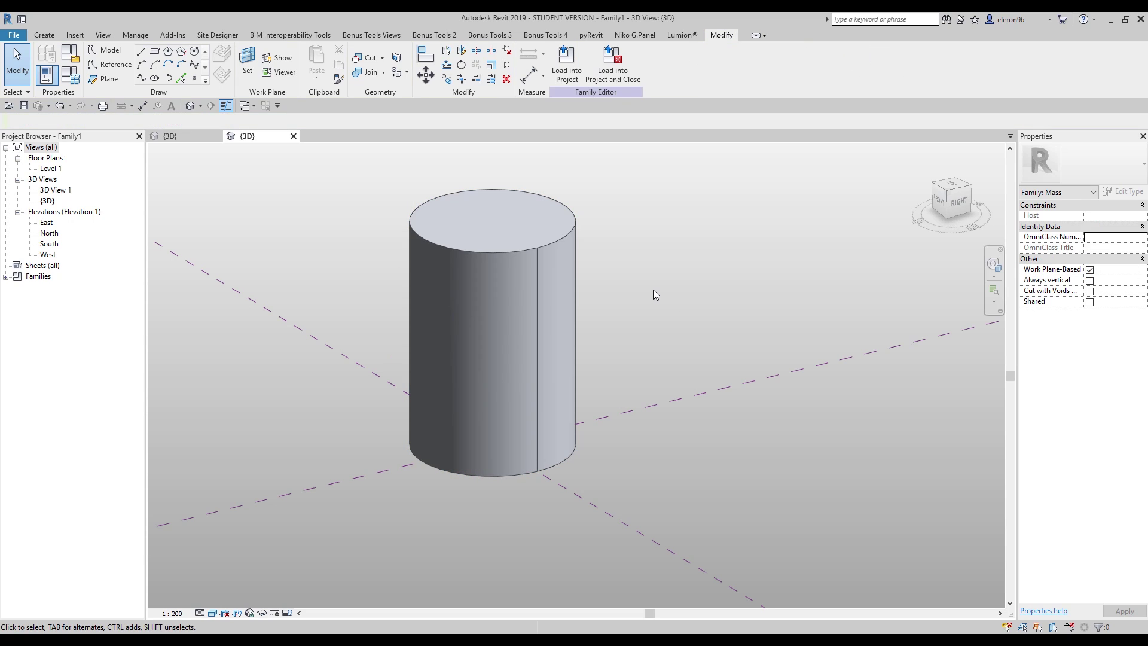
click(571, 321)
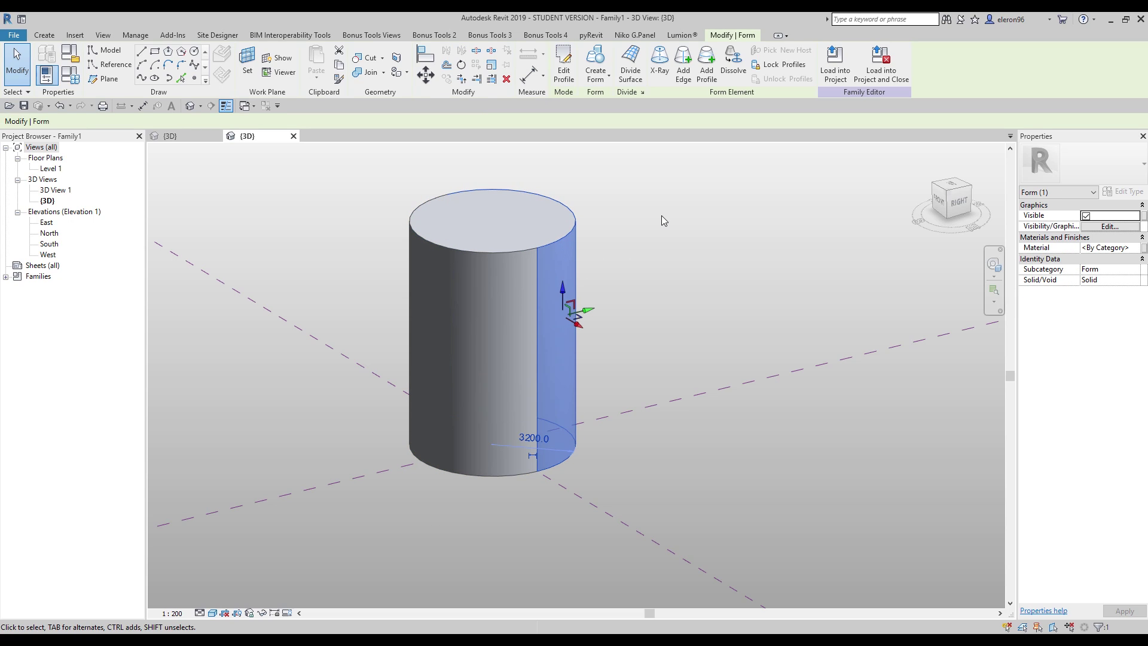
click(631, 62)
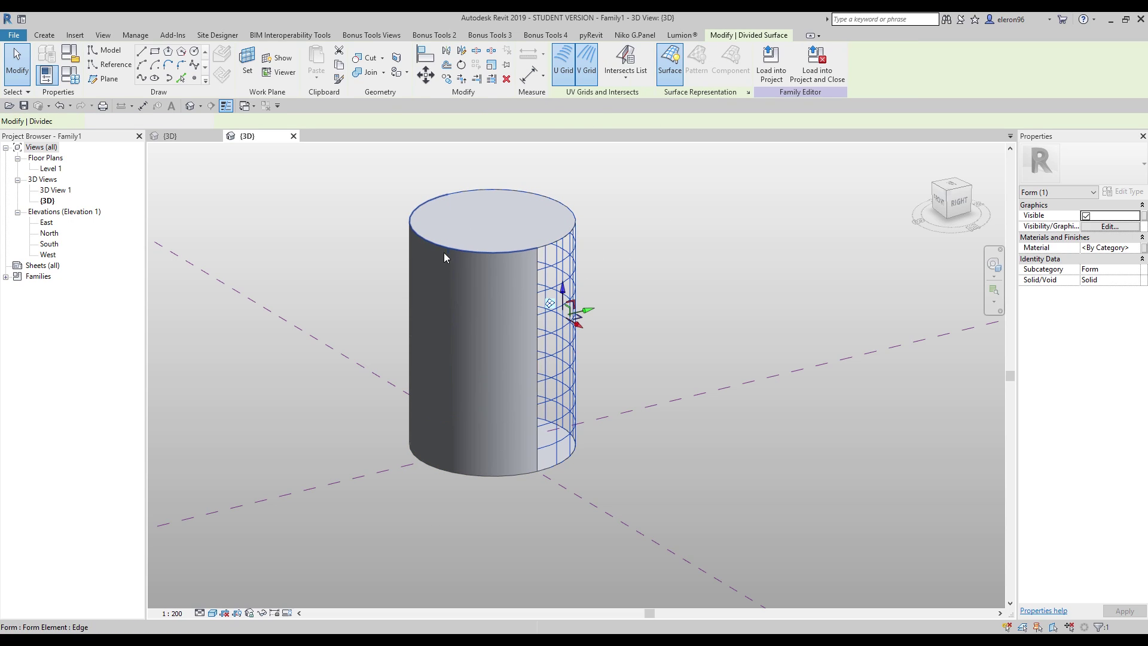
click(415, 277)
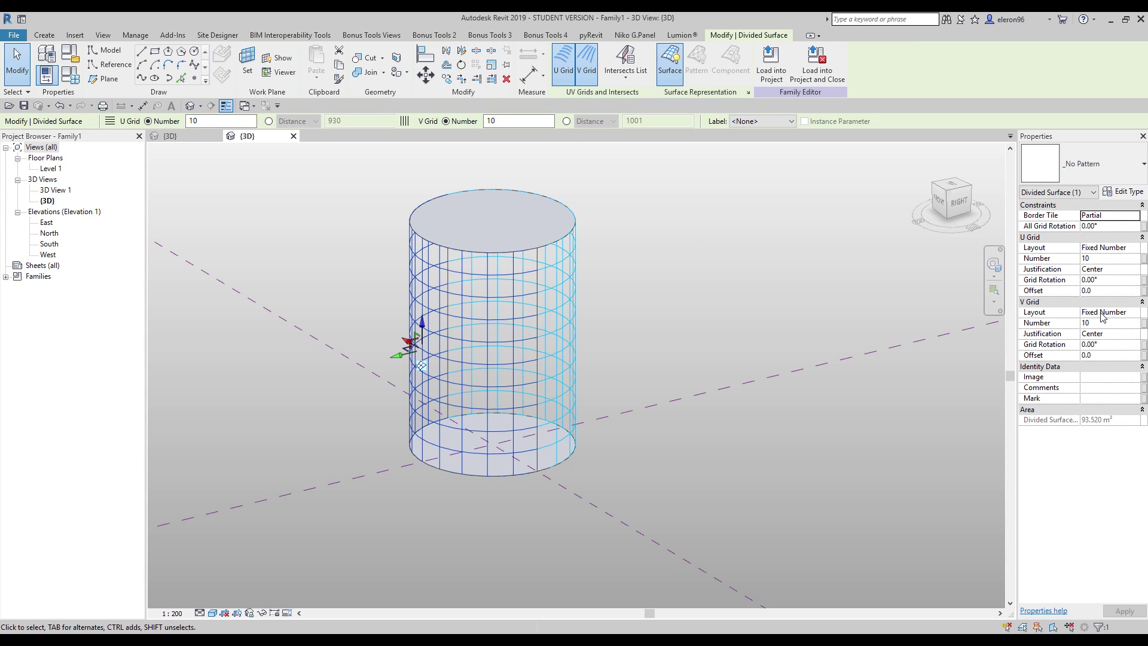
Step: Set the U grid number to 5 on both divided halves of the cylinder
click(1109, 258)
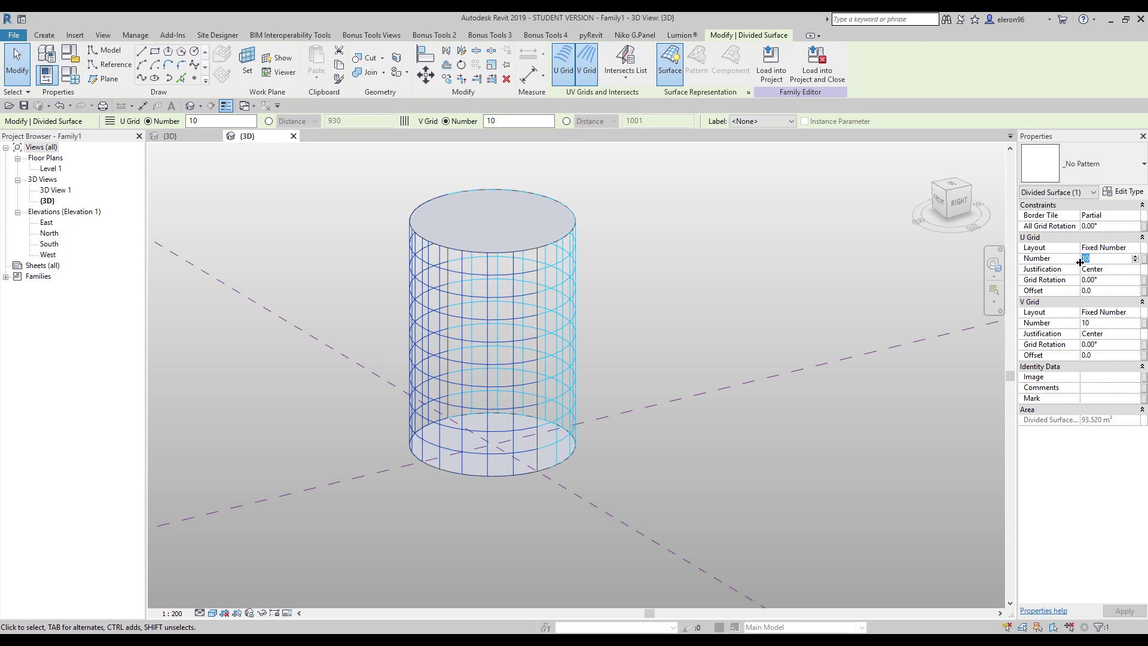
key(Return)
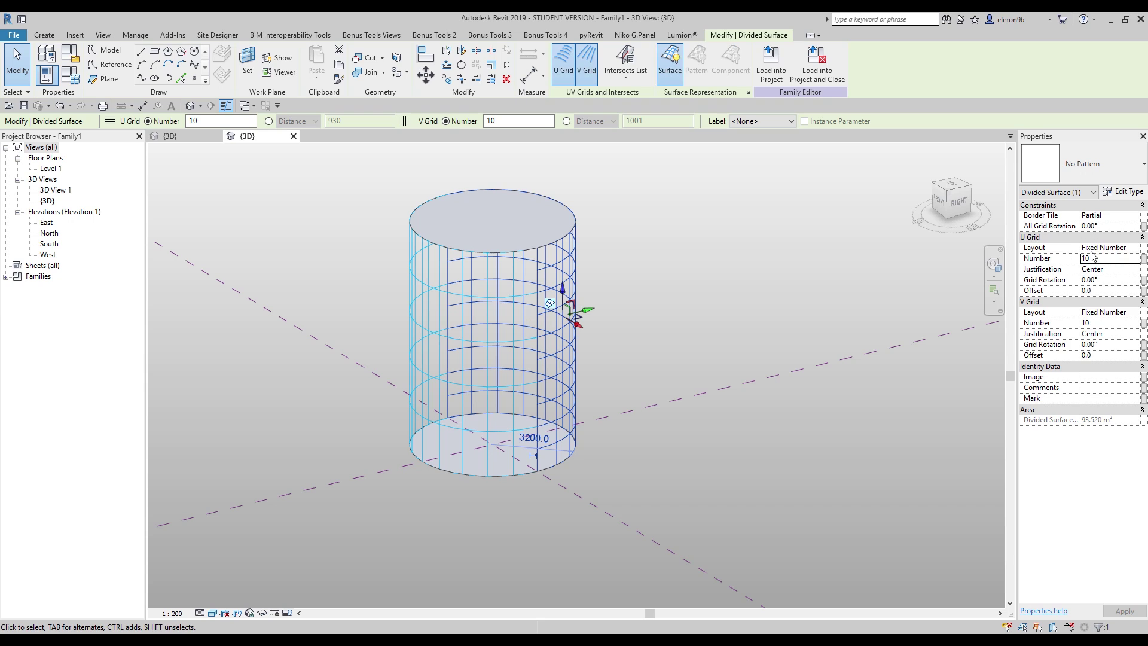
click(677, 287)
shift+middle_drag(677, 287, 594, 279)
Step: Set the U grid rotation to 10° on both divided halves of the cylinder
click(553, 326)
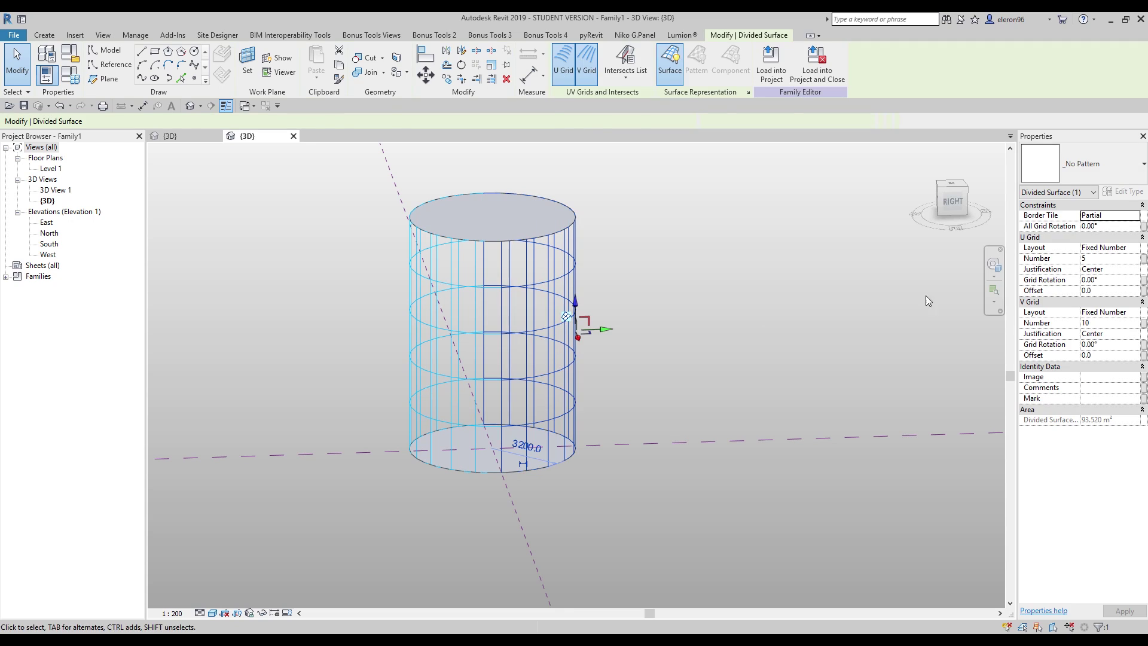
click(1116, 279)
text(10)
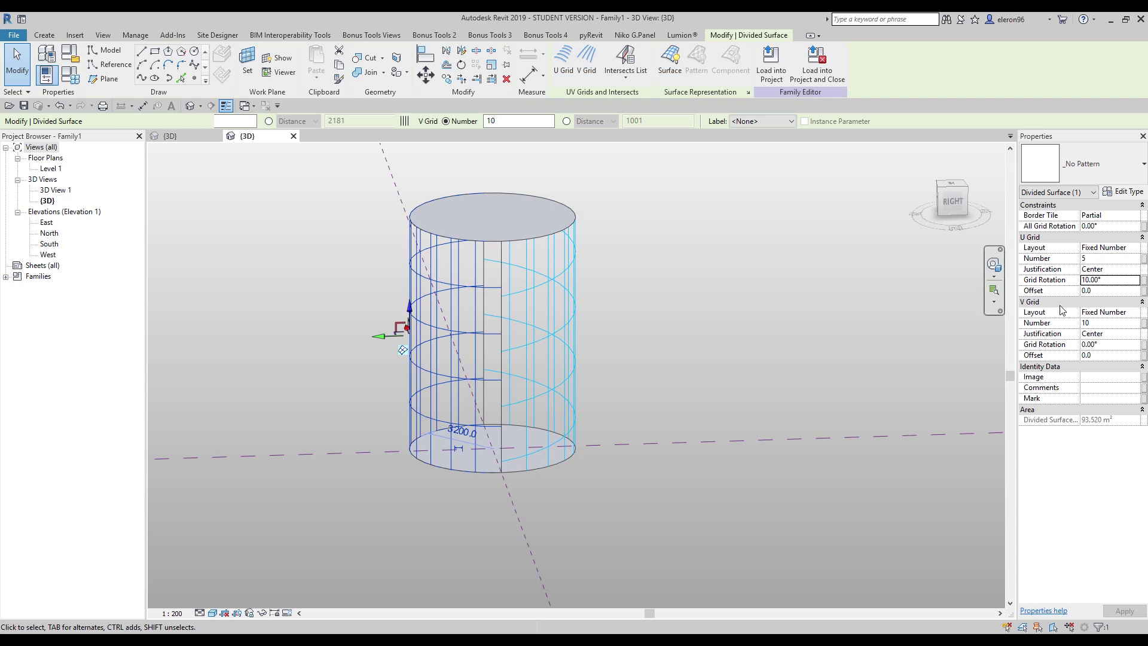
Step: Set the U grid offset to 500 on one divided half of the cylinder
click(1110, 279)
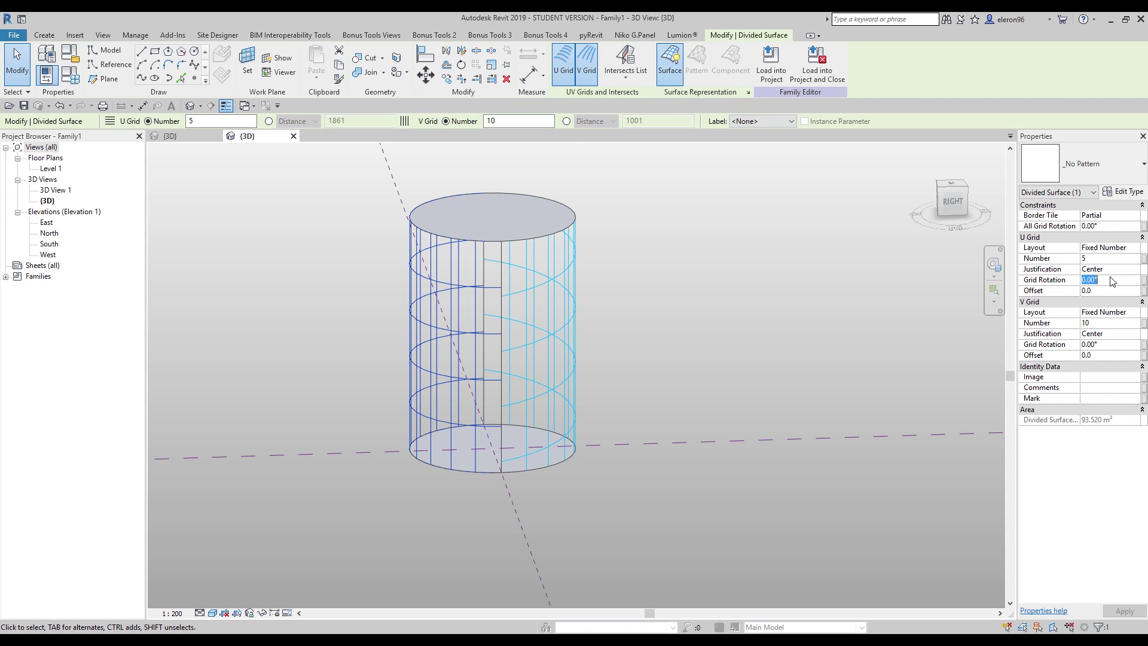
click(692, 358)
shift+middle_drag(666, 340, 664, 311)
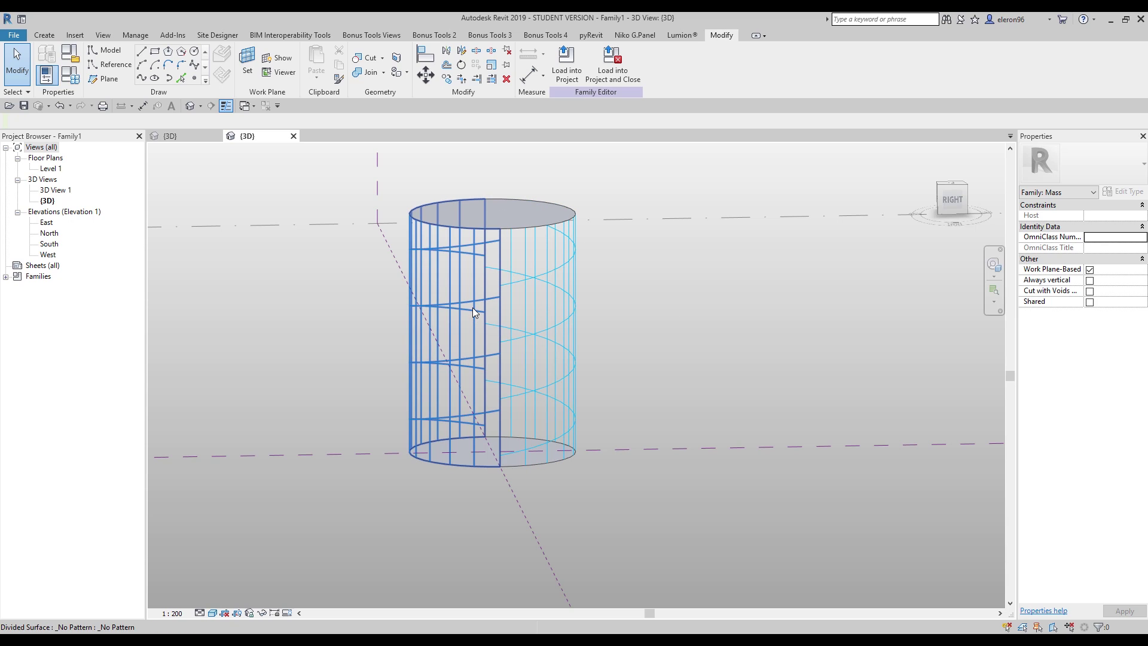
click(530, 301)
shift+middle_drag(707, 315, 700, 313)
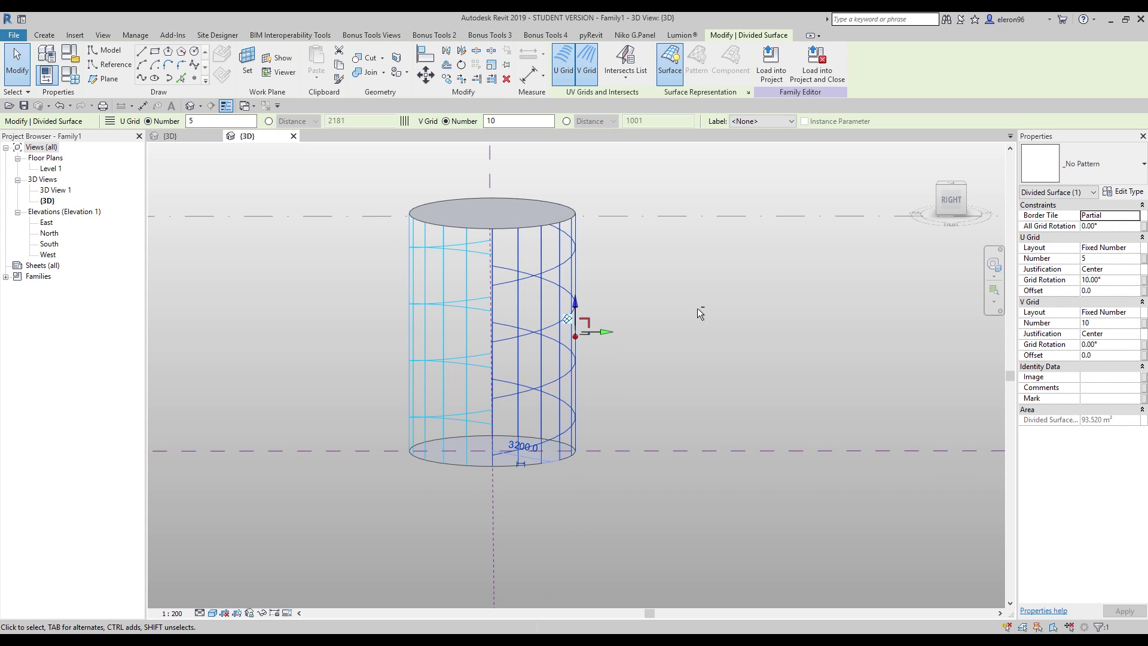
click(1123, 292)
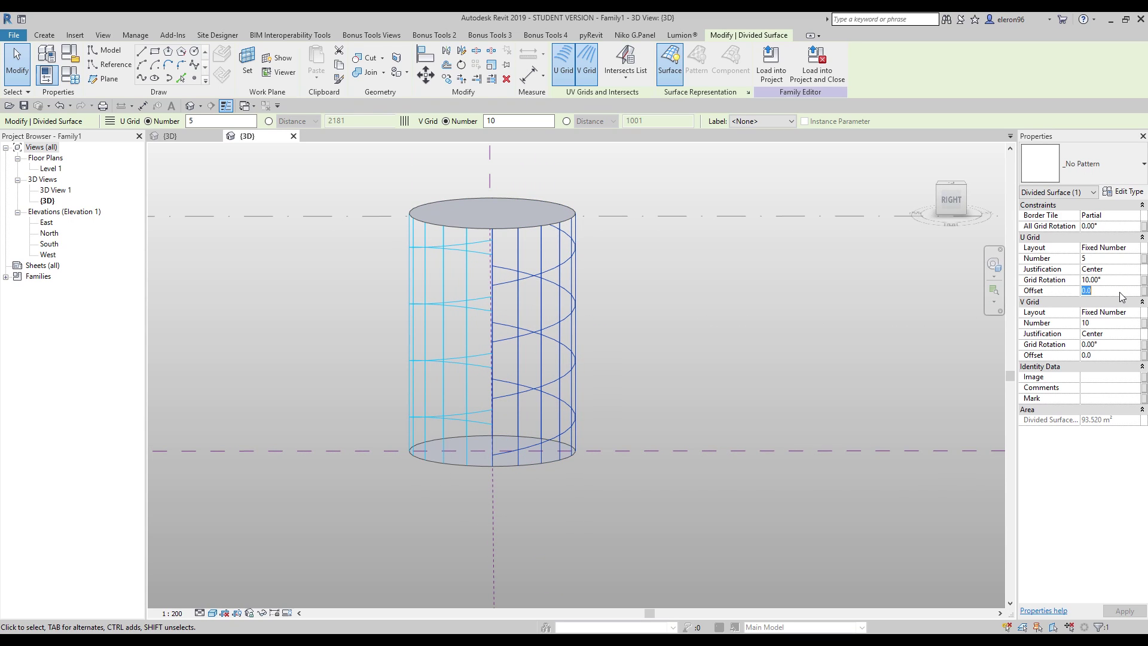
text(50)
key(Return)
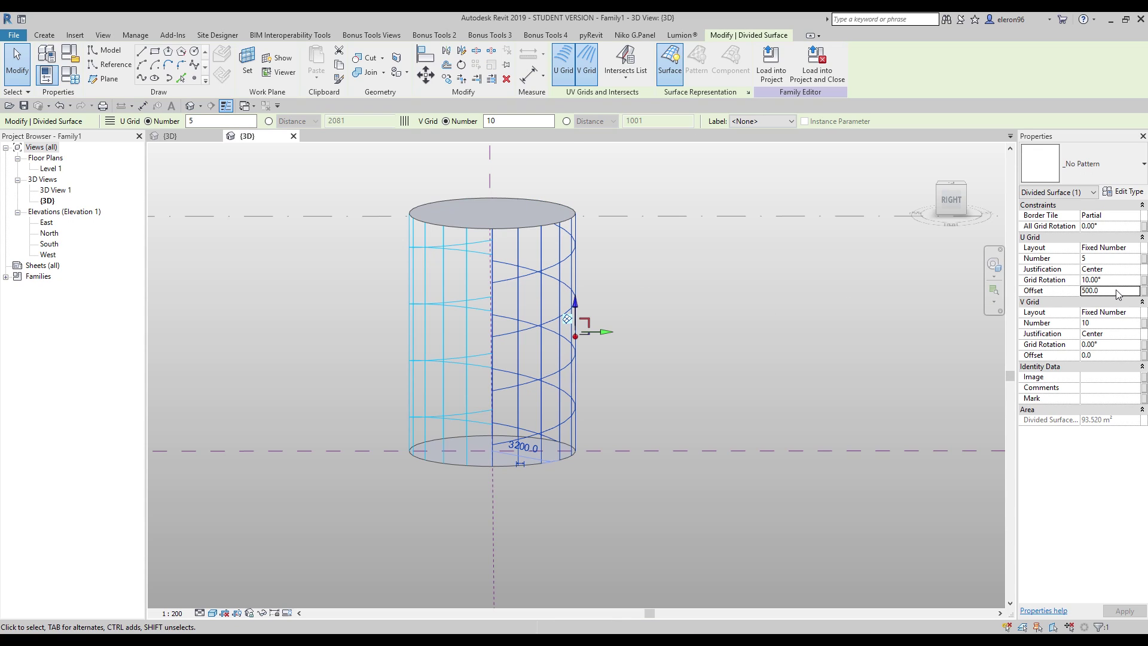
Step: Try U grid offsets of -500 and -550 on the selected half to align its spiral lines with the other half
click(1117, 291)
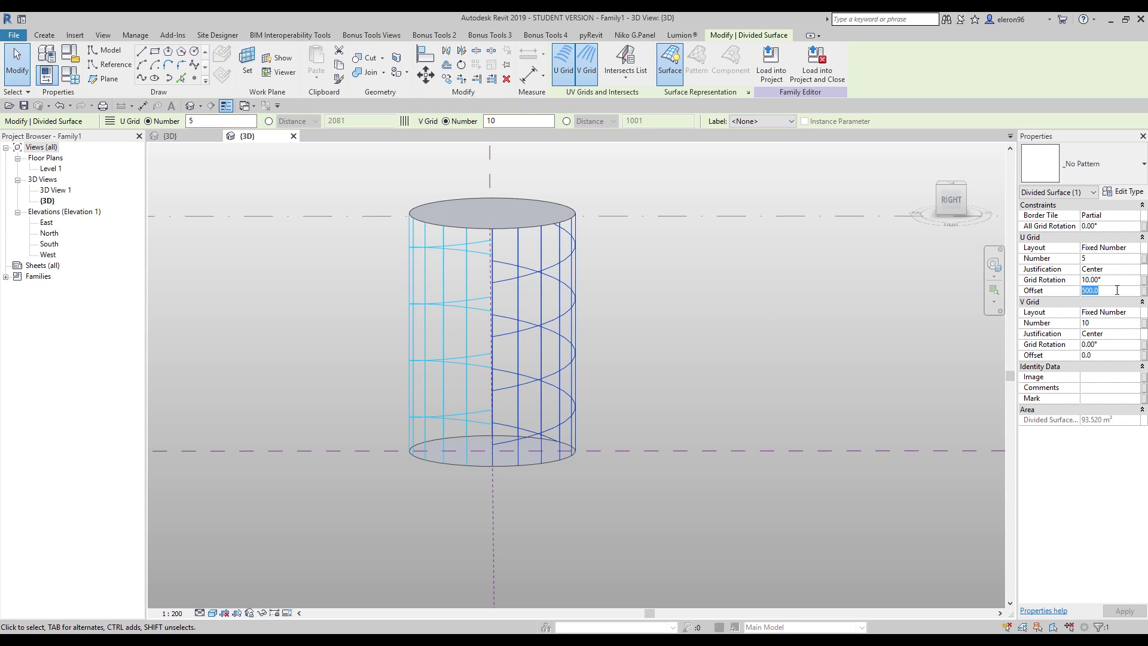
text(-500)
key(Return)
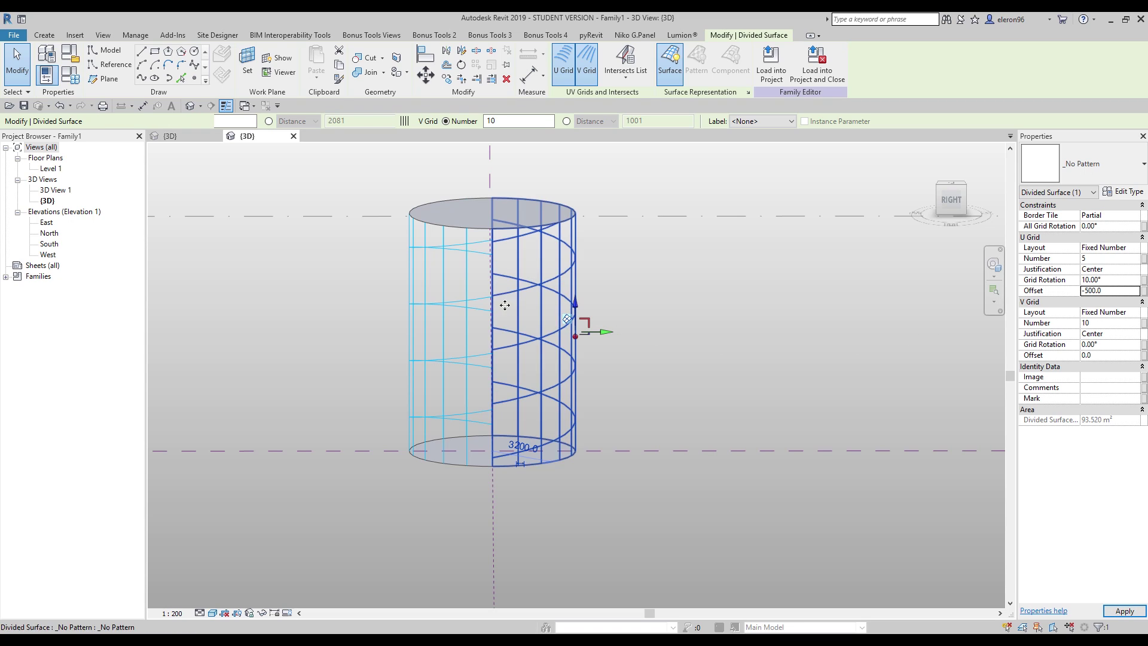
scroll(504, 290, up, 3)
scroll(469, 312, up, 6)
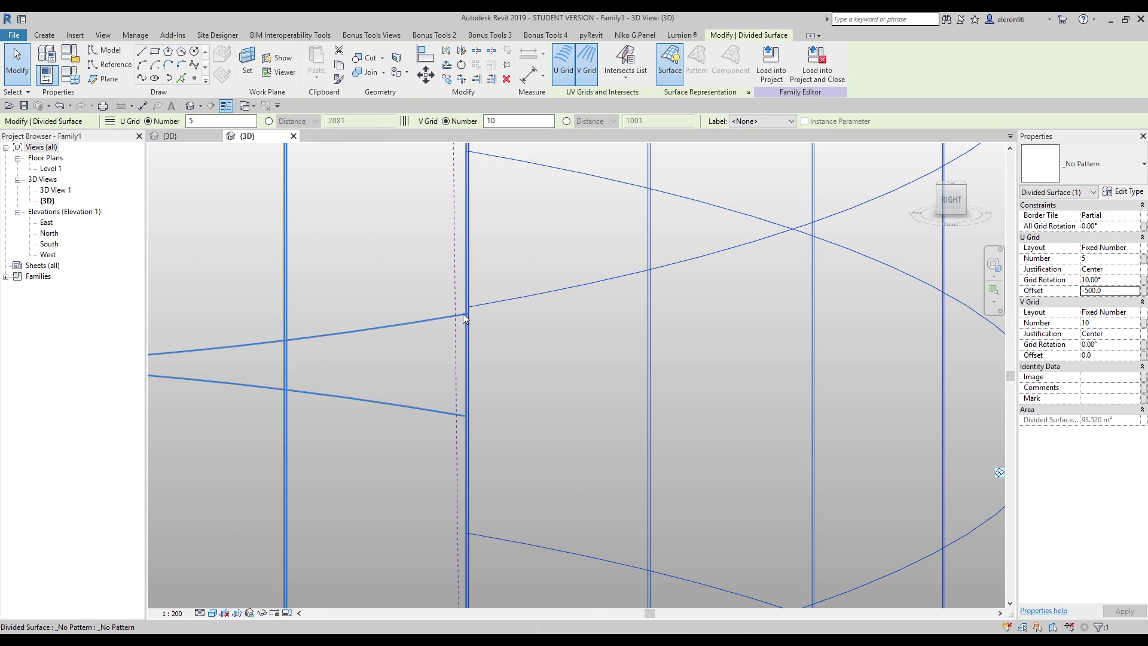
click(1114, 291)
text(-550)
key(Return)
Step: Change the selected half's U grid offset to -500, followed by -510, to close the gap at the seam
click(1120, 292)
text(-50)
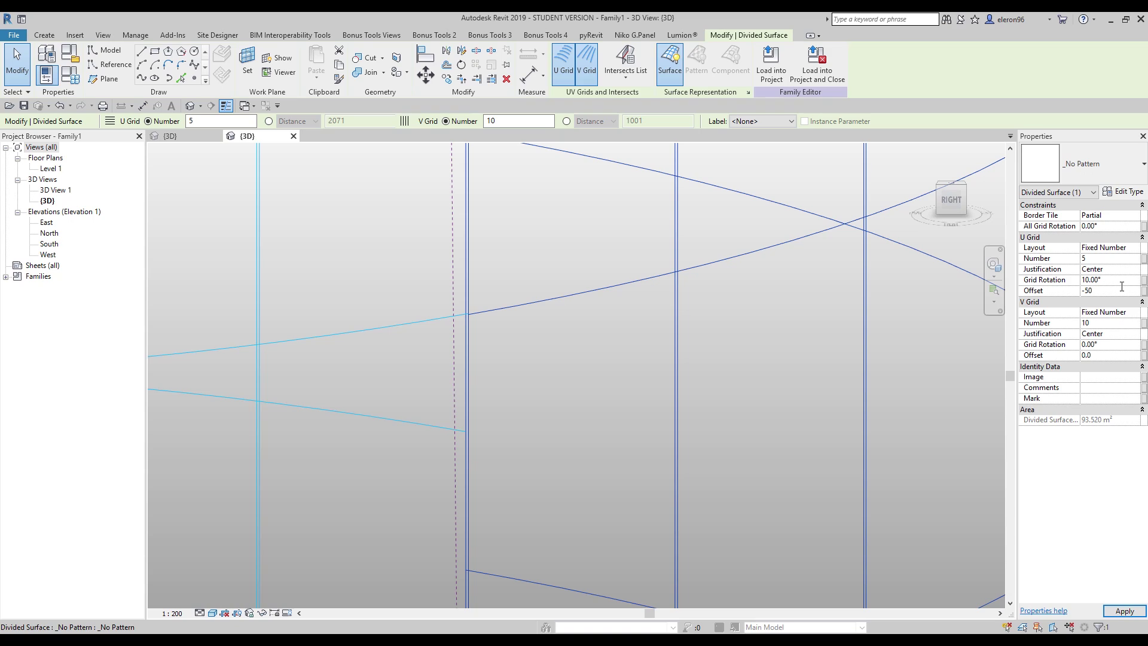
text(0)
key(Return)
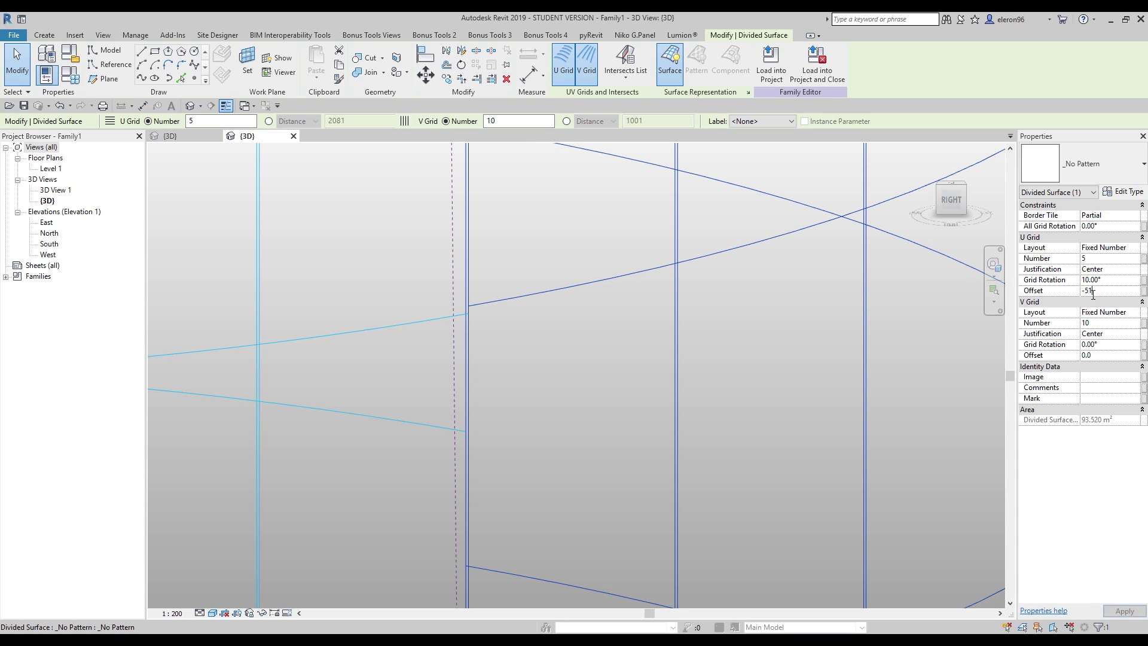
text(0)
key(Return)
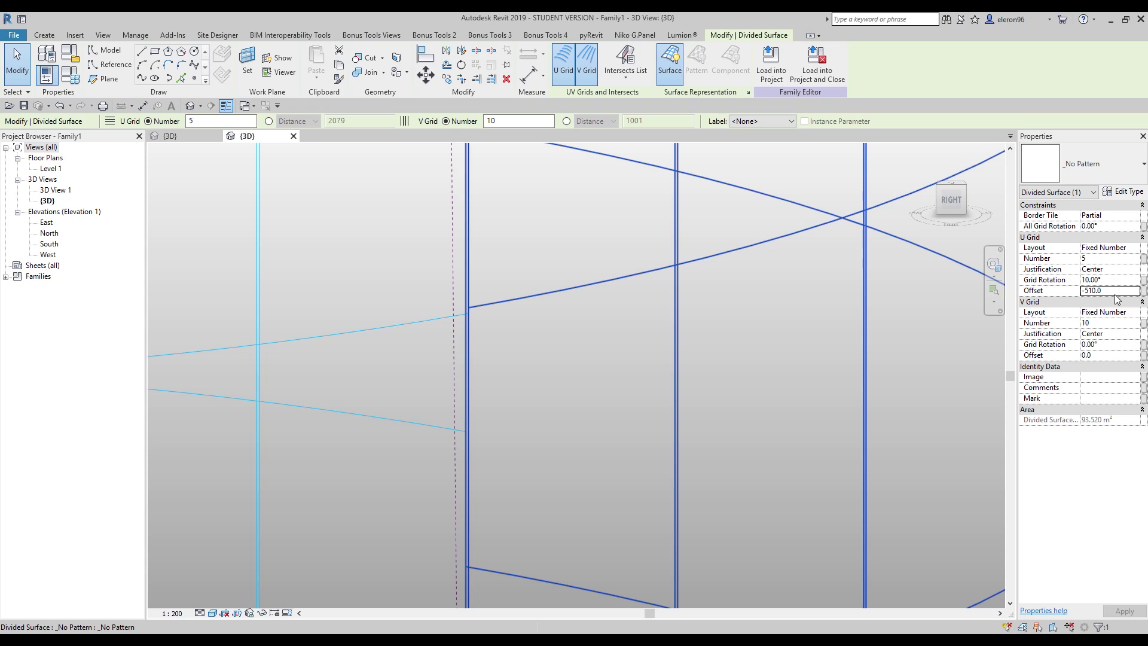
Step: Refine the selected half's U grid offset to -525 and on to -530
click(1123, 292)
text(-)
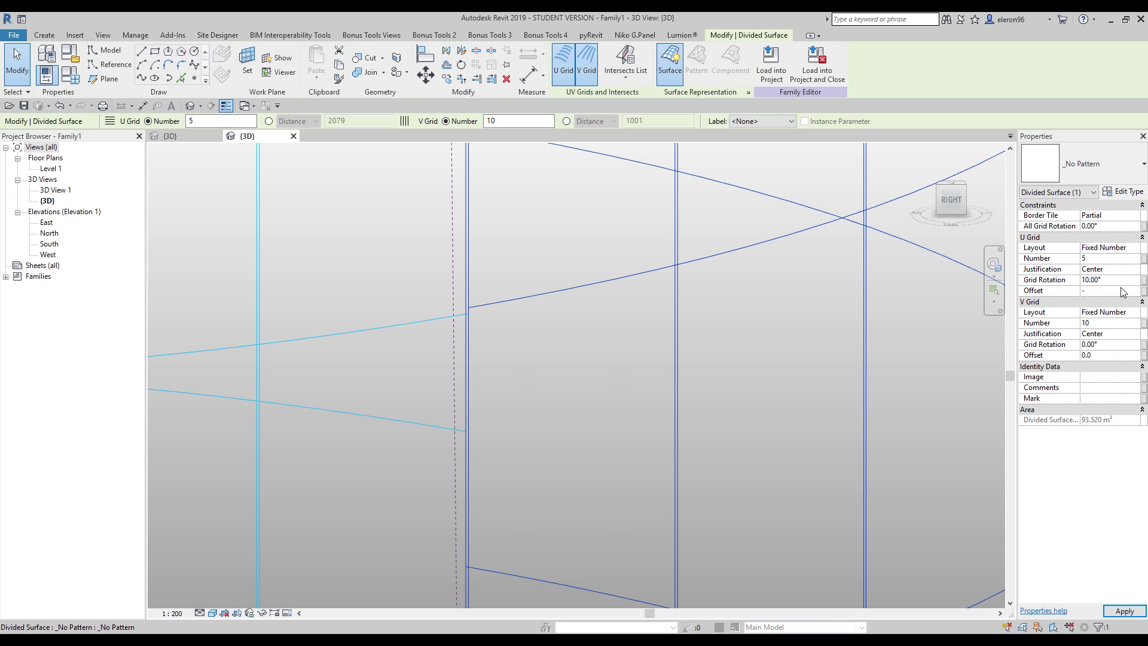
text(525)
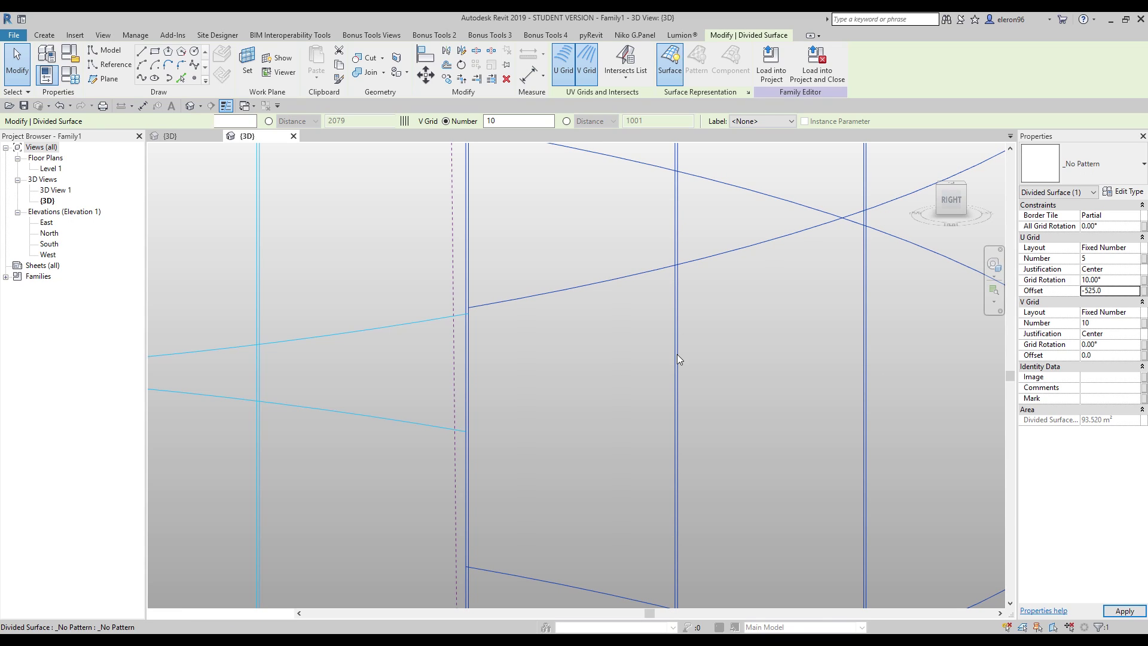
key(Return)
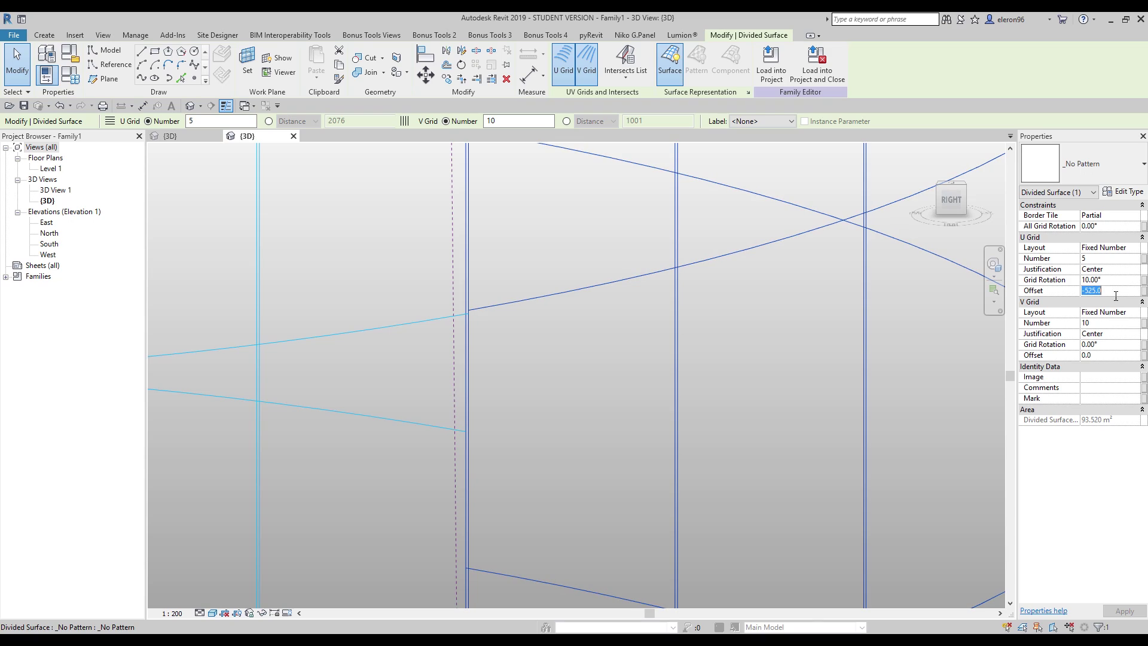
text(-)
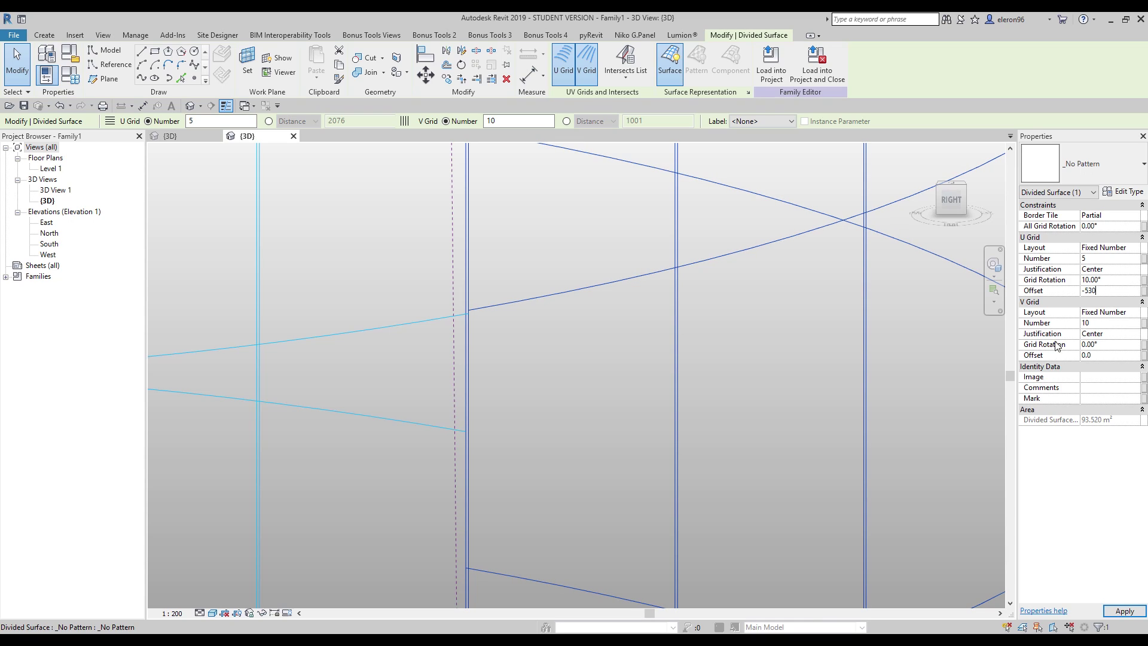
text(530)
key(Return)
Step: Fine-tune the selected half's U grid offset to -540 and on to -545 so the grid lines meet at the seam
text(-5)
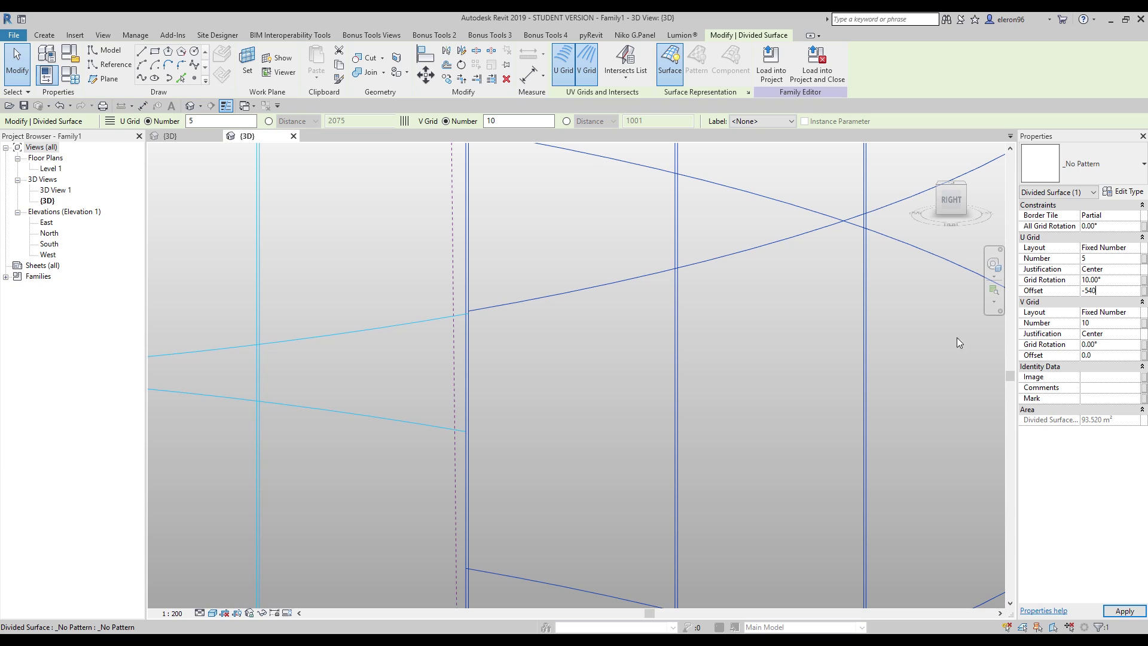
text(40)
key(Return)
scroll(481, 300, up, 5)
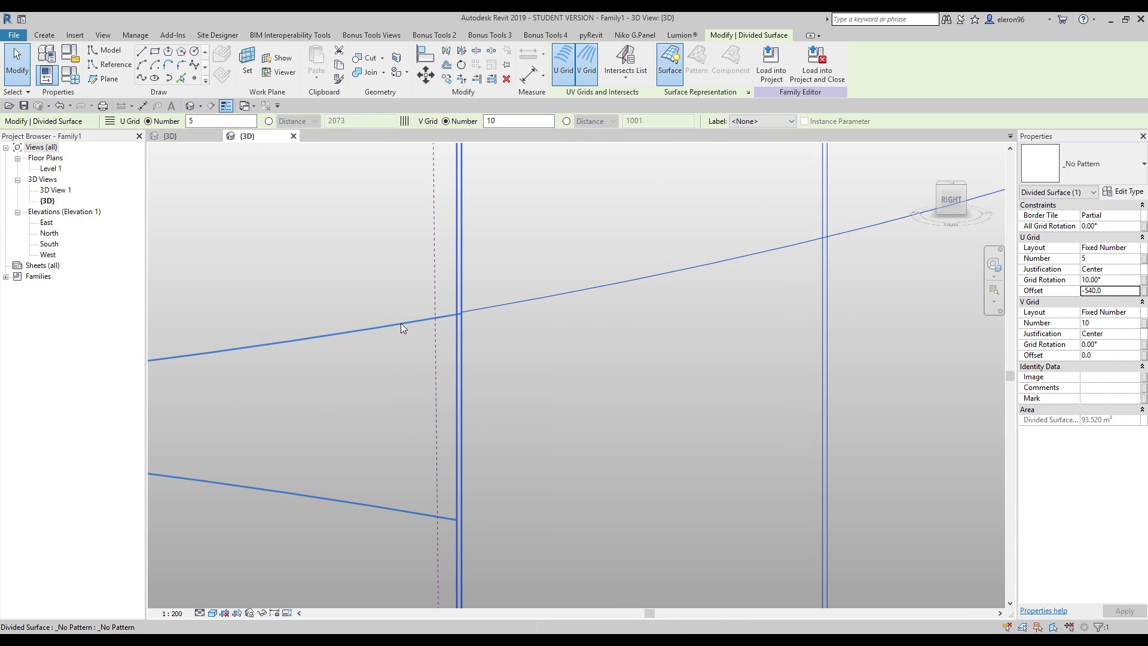
click(1127, 291)
key(BackSpace)
key(BackSpace)
key(BackSpace)
key(BackSpace)
key(BackSpace)
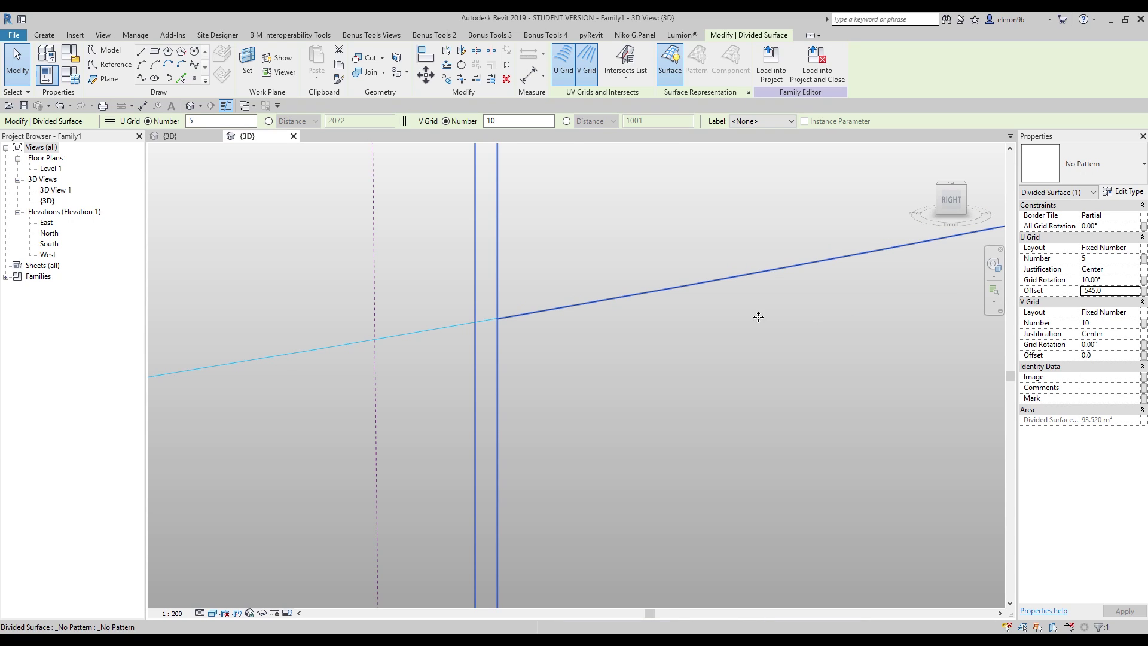
Step: Examine how the spiral grid lines of the two halves meet along both vertical seams of the cylinder
scroll(492, 328, up, 5)
scroll(491, 327, up, 3)
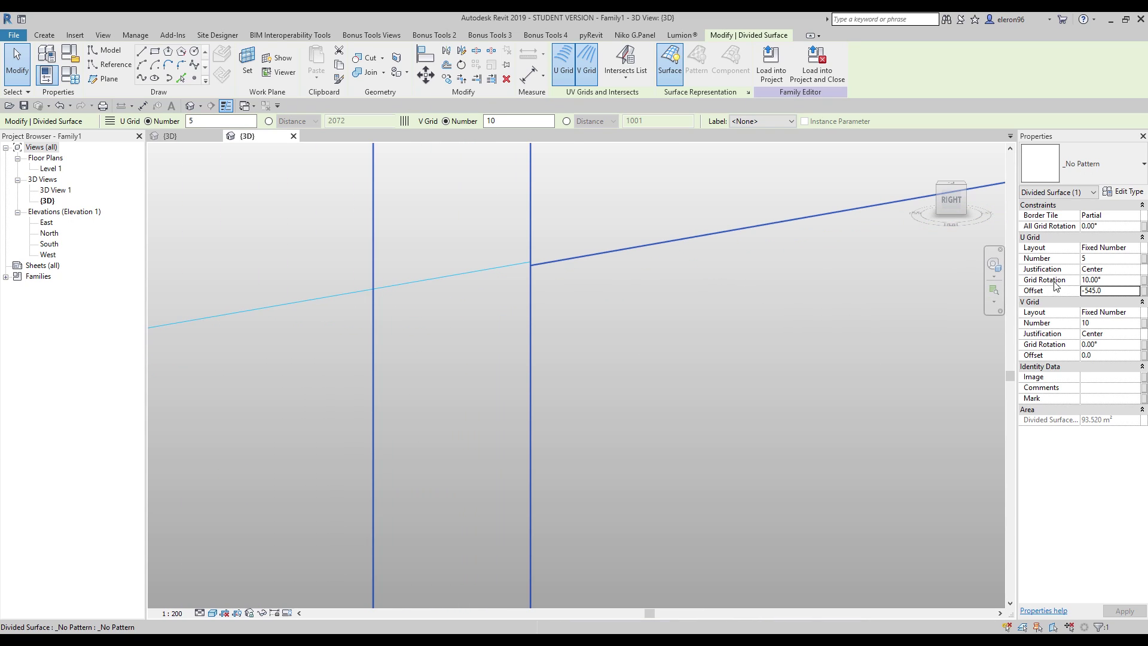
scroll(653, 451, down, 8)
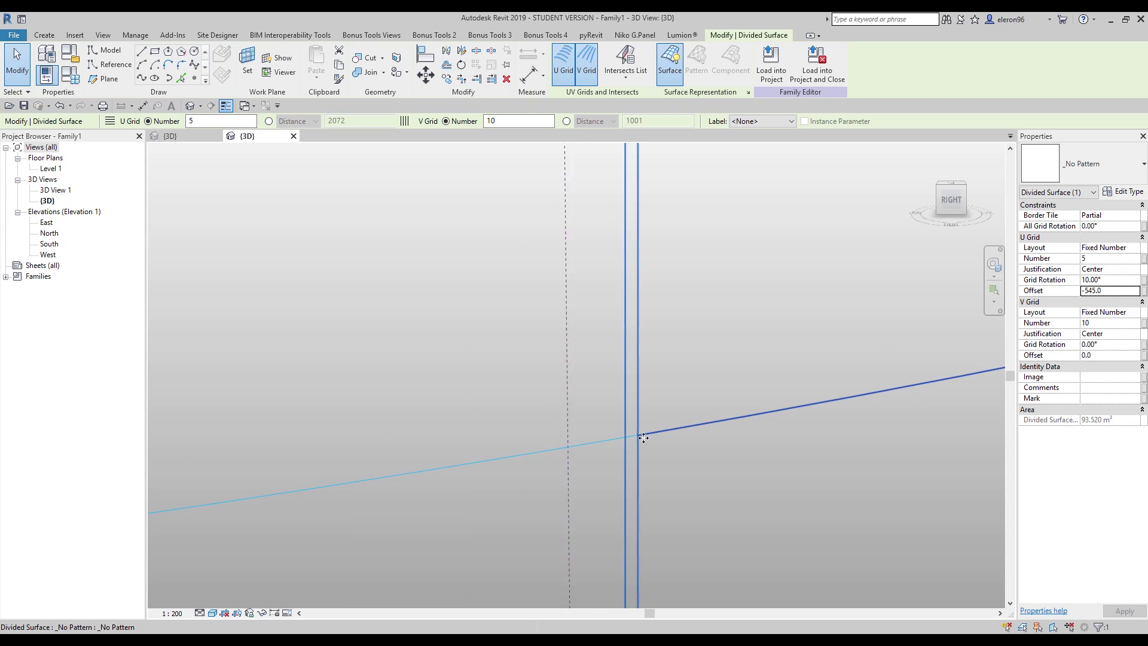
scroll(640, 430, down, 3)
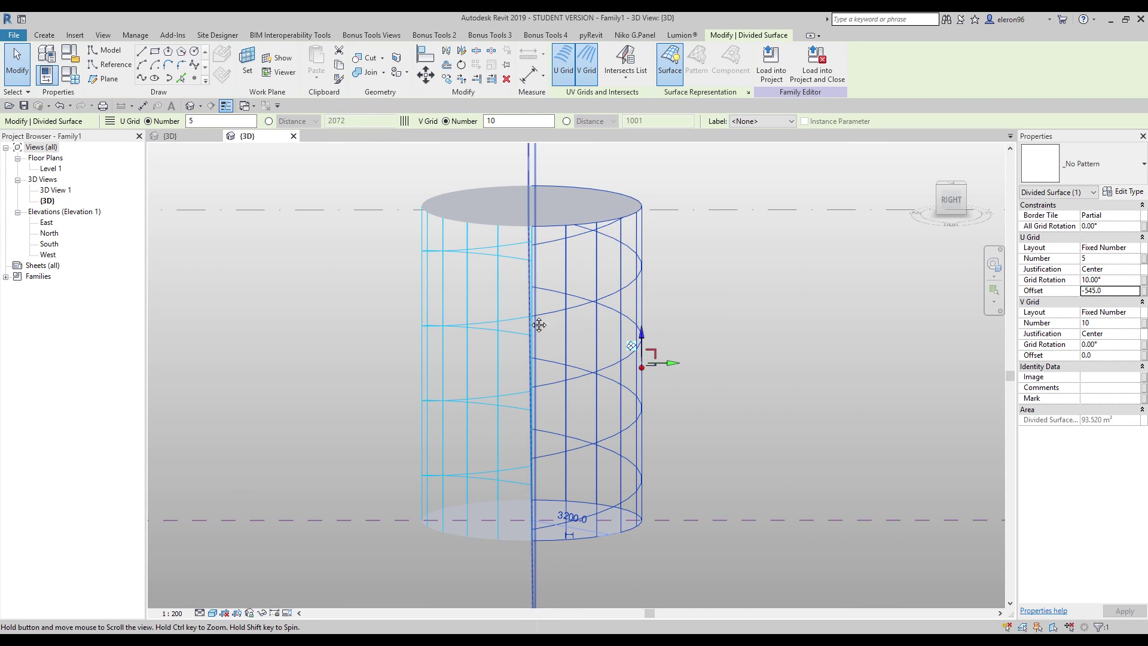
click(779, 382)
shift+middle_drag(590, 436, 521, 289)
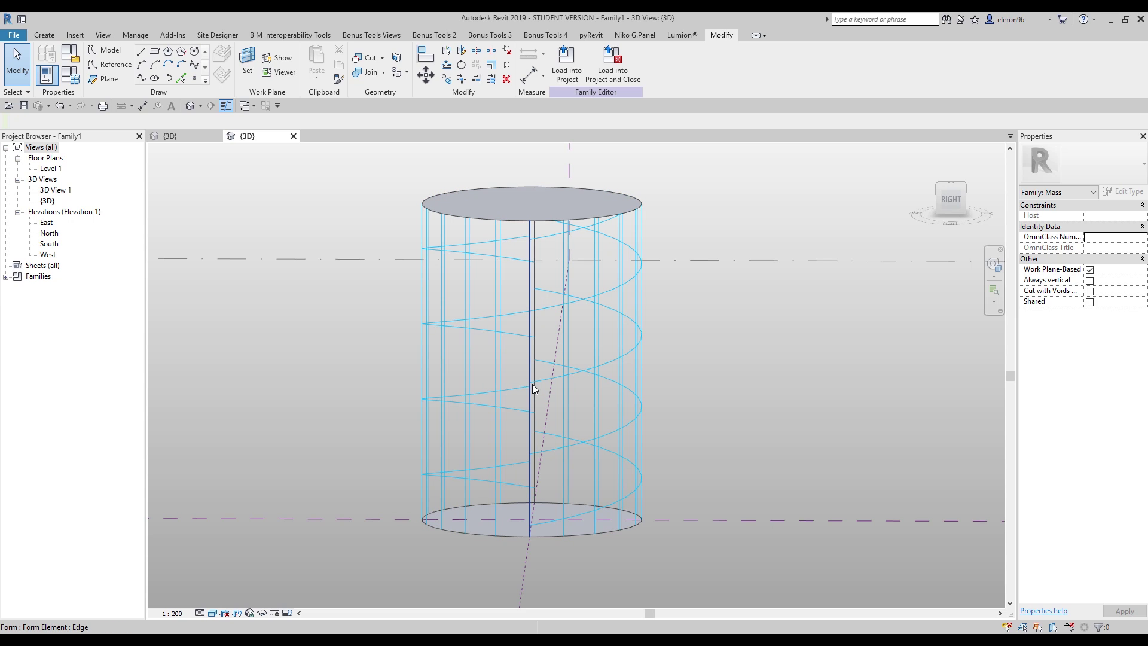
shift+middle_drag(529, 470, 600, 492)
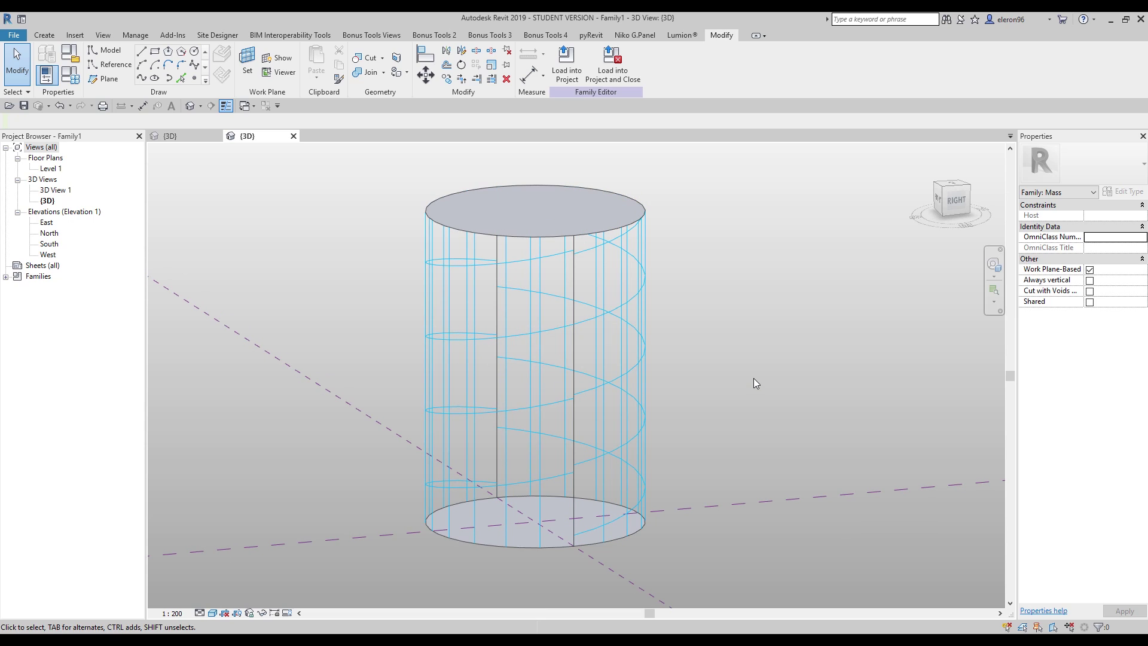
shift+middle_drag(721, 373, 623, 405)
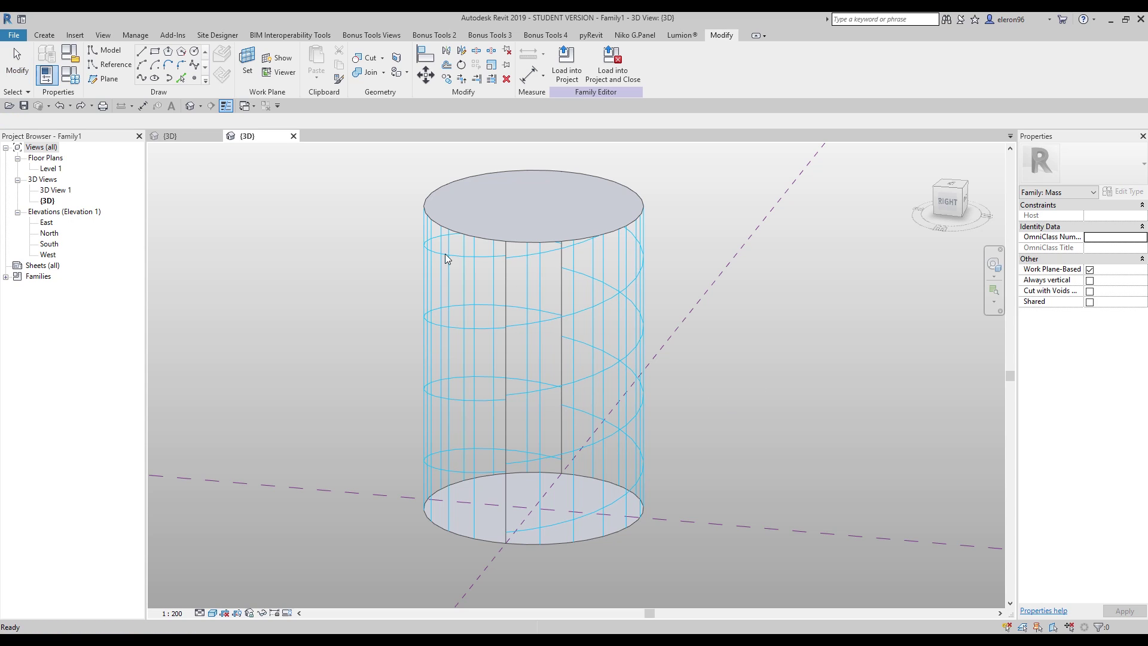
Step: Delete the whole divided cylinder, leaving only the reference planes
drag(369, 161, 776, 609)
key(Delete)
shift+middle_drag(519, 419, 648, 446)
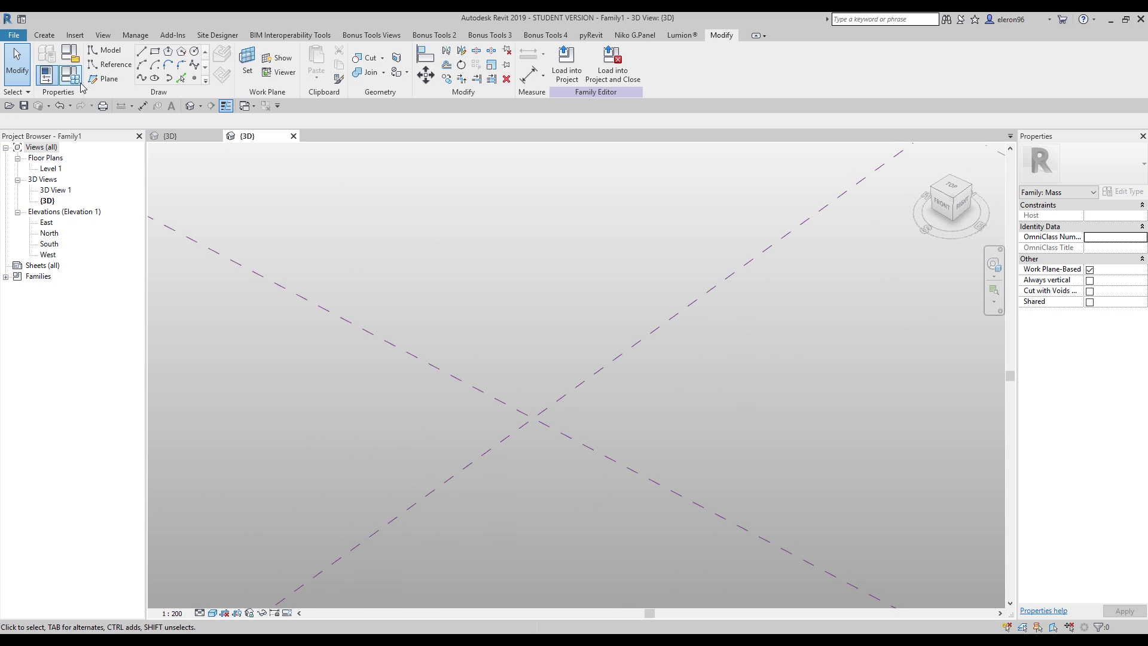
Step: Draw a model-line circle with a radius of 4100 mm on Level 1, centred on the intersection of the reference planes
click(193, 54)
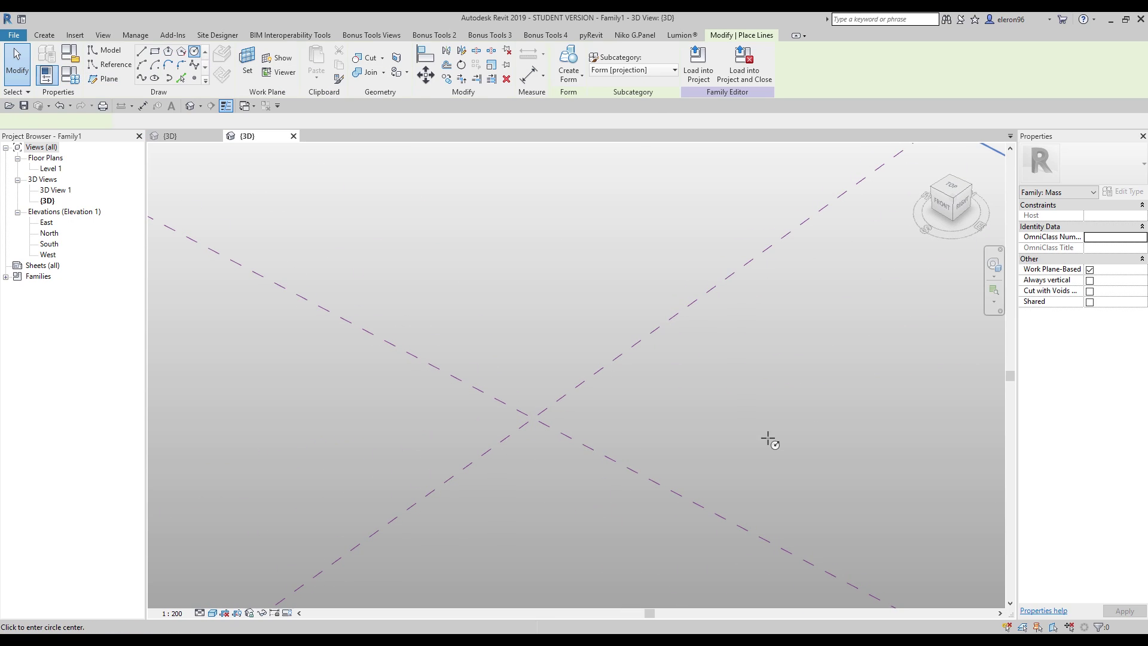
click(527, 417)
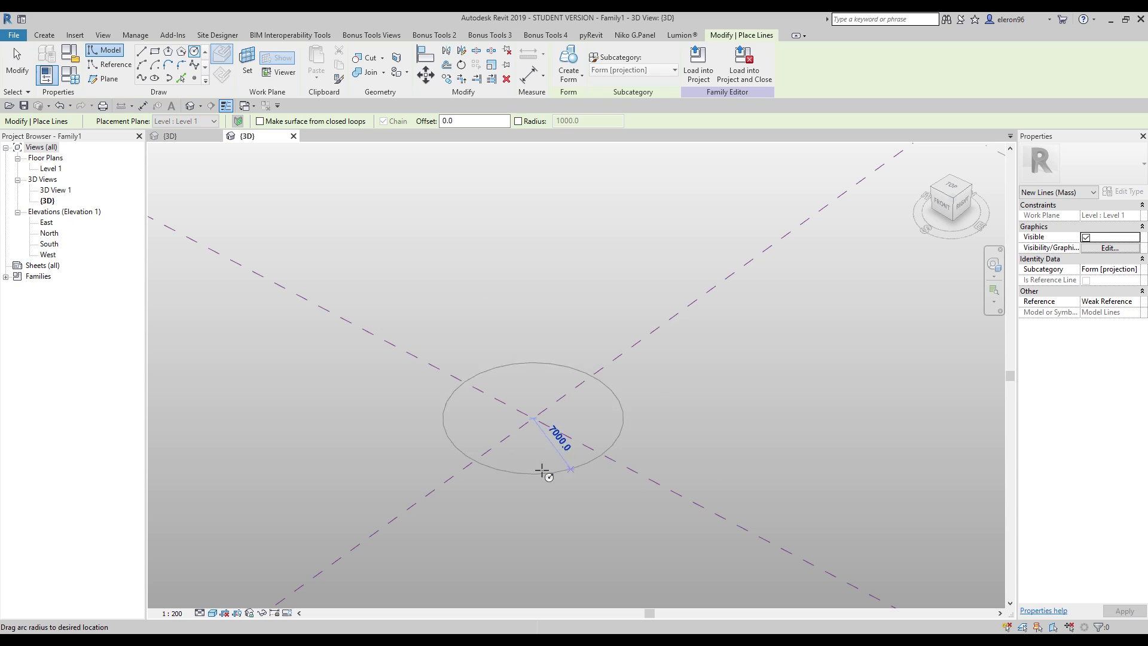
text(4000)
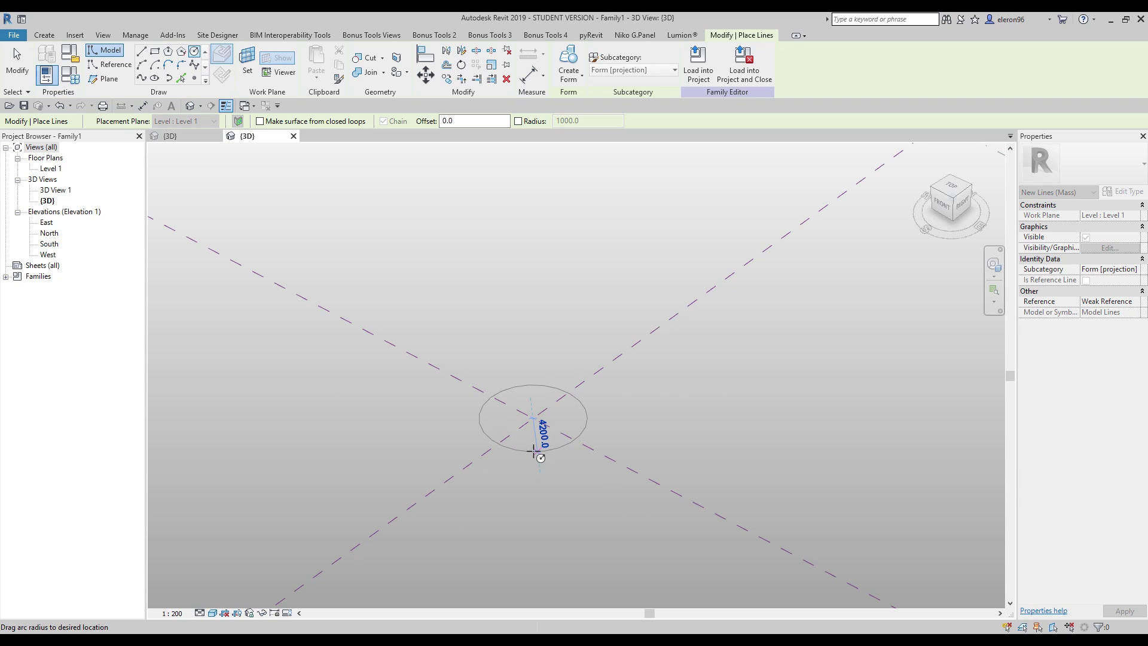
key(Return)
key(Escape)
key(Escape)
Step: Create a solid cylinder form from the circle and raise its top face to a height of about 20660 mm
click(544, 451)
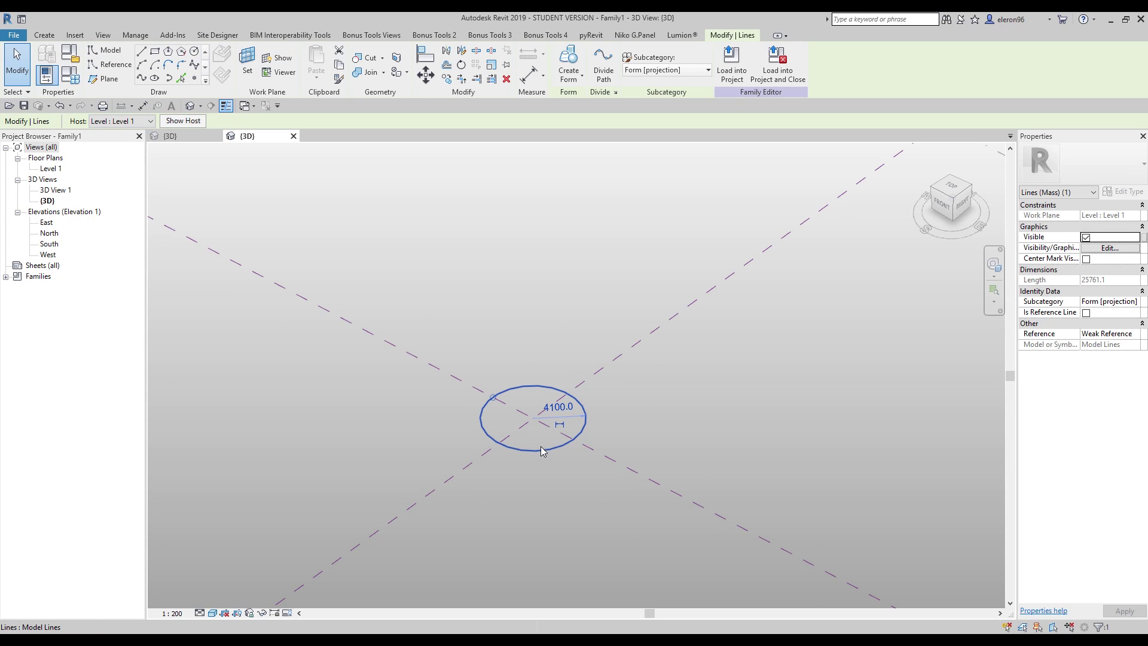
click(567, 61)
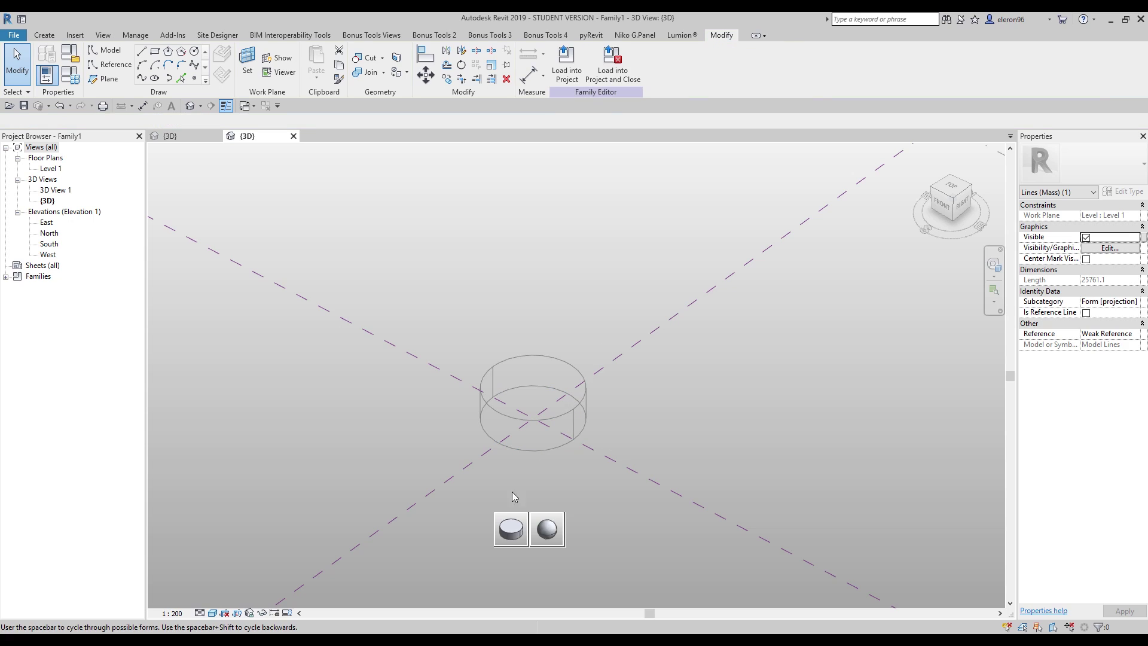
click(512, 530)
drag(538, 381, 533, 192)
click(655, 218)
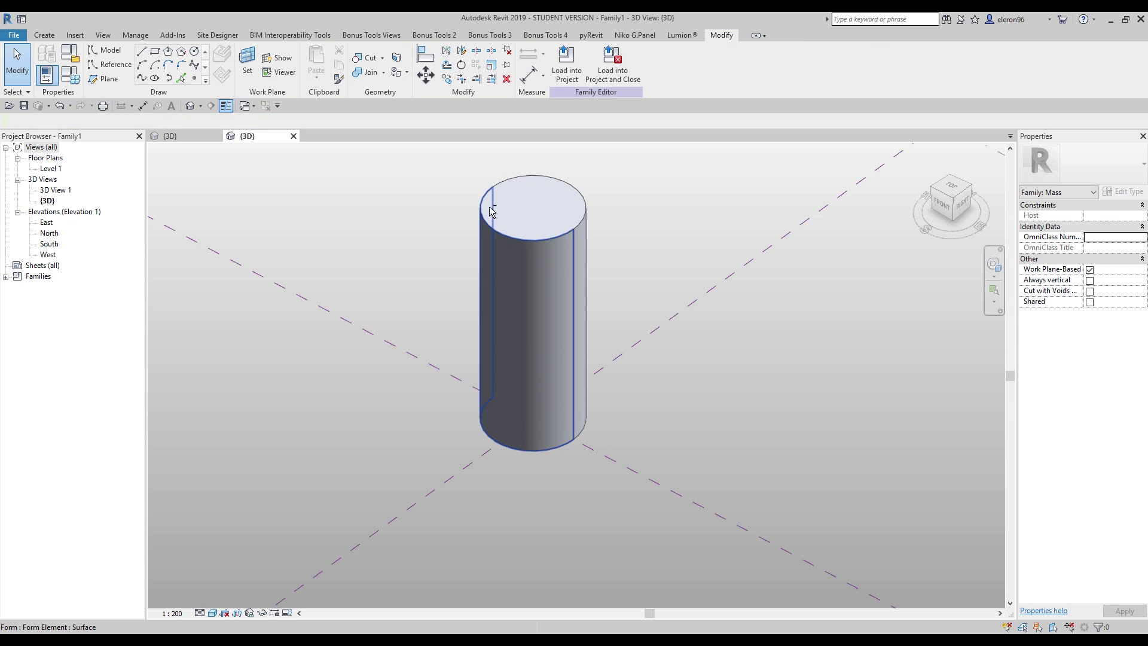
Step: Edit the profile of the cylinder's bottom face and make the radius dimension of one half-arc permanent
shift+middle_drag(687, 475, 677, 159)
shift+middle_drag(666, 205, 659, 254)
click(567, 389)
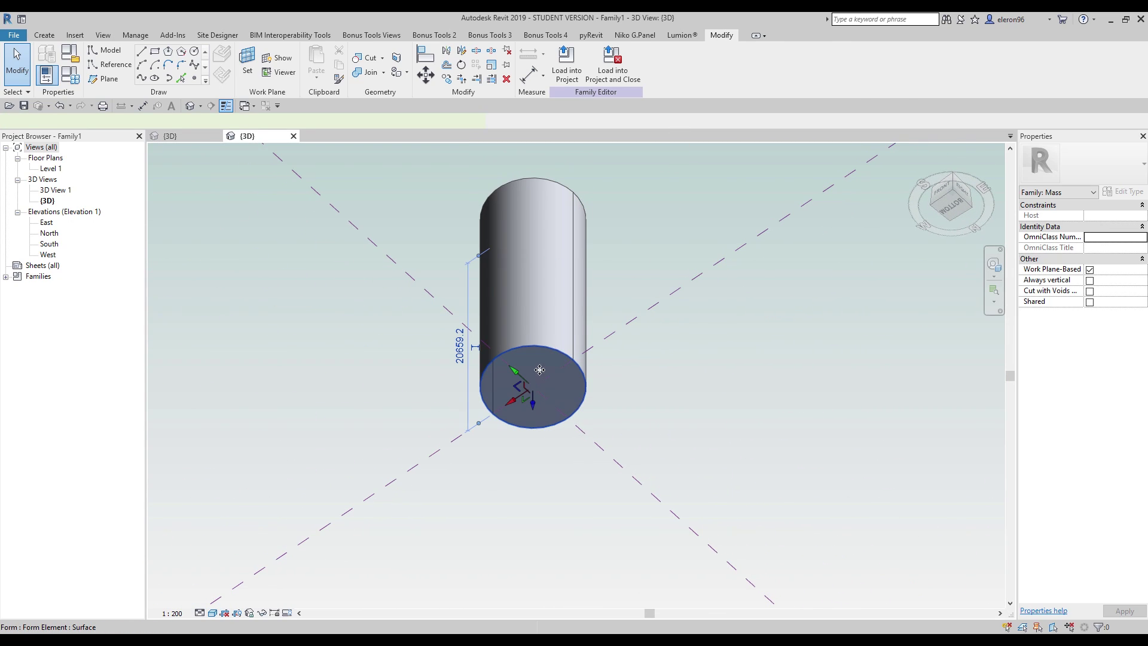
click(561, 67)
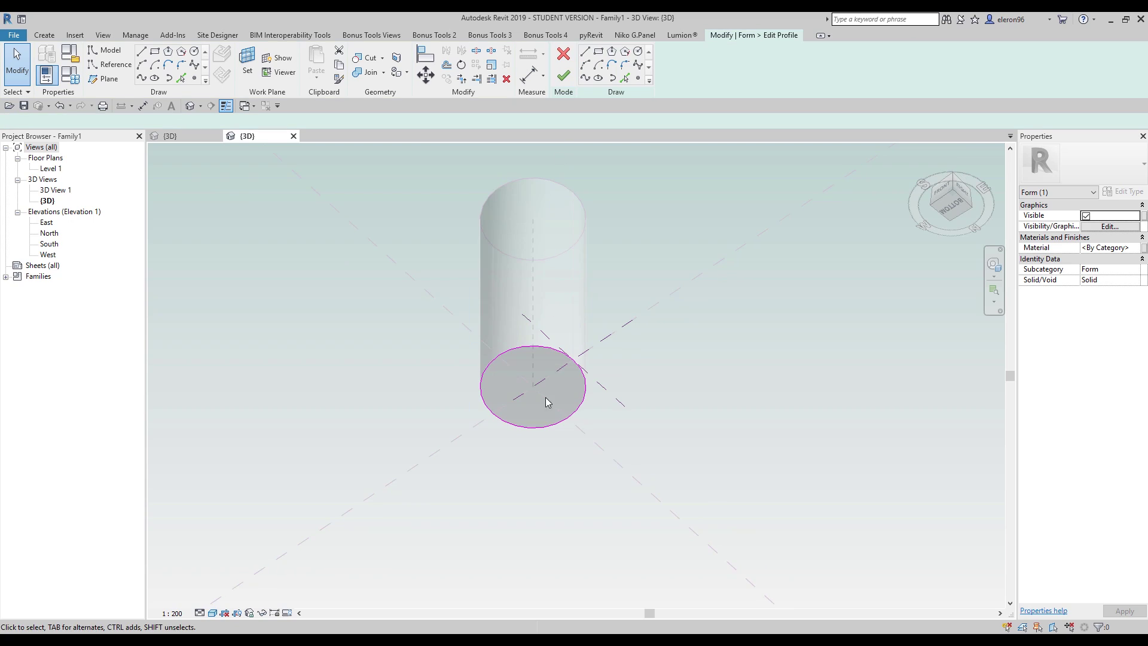
click(505, 354)
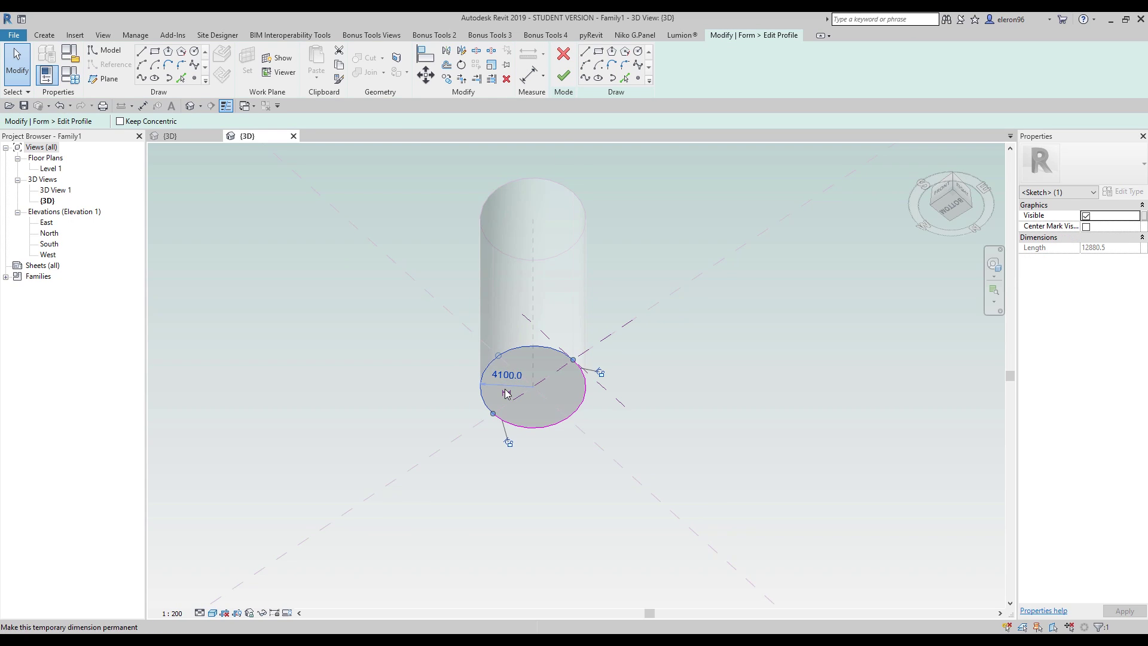
click(507, 395)
click(509, 392)
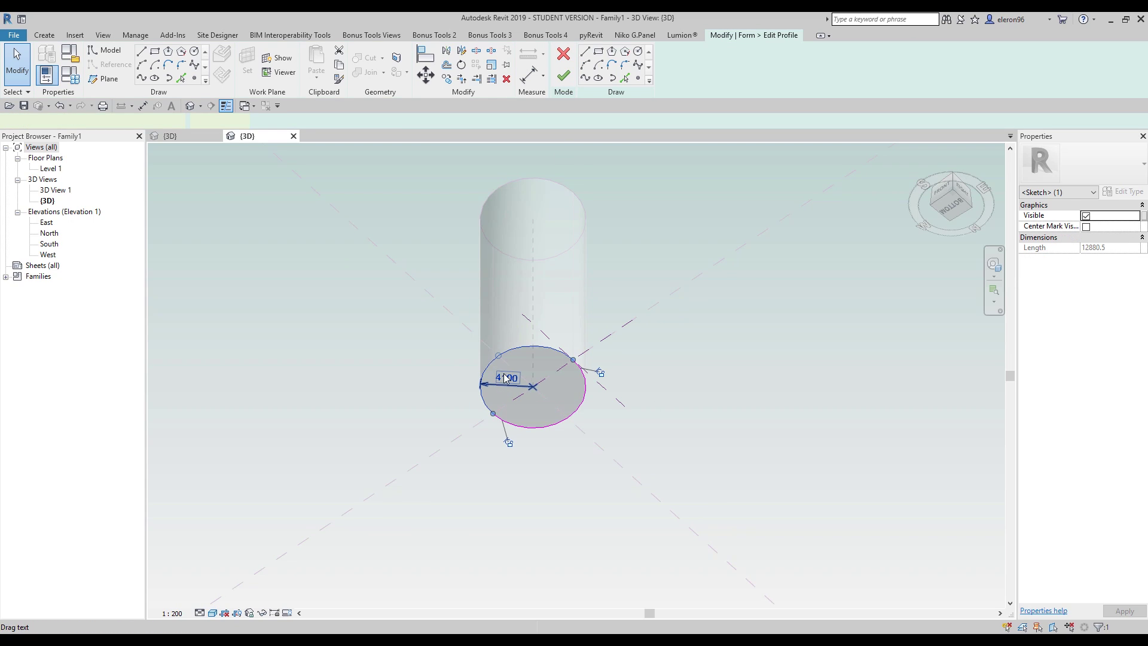
Step: Reselect the same half-arc of the base profile and make its radius dimension permanent again
scroll(508, 387, up, 3)
click(436, 428)
scroll(476, 403, down, 3)
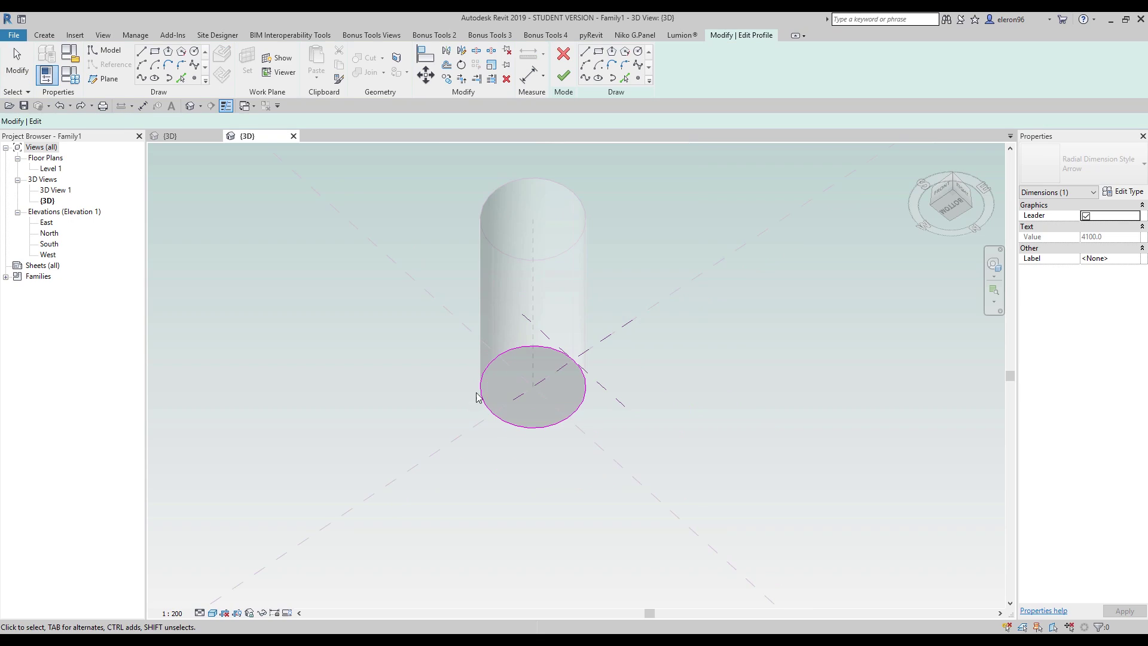
scroll(509, 363, up, 2)
scroll(508, 359, up, 2)
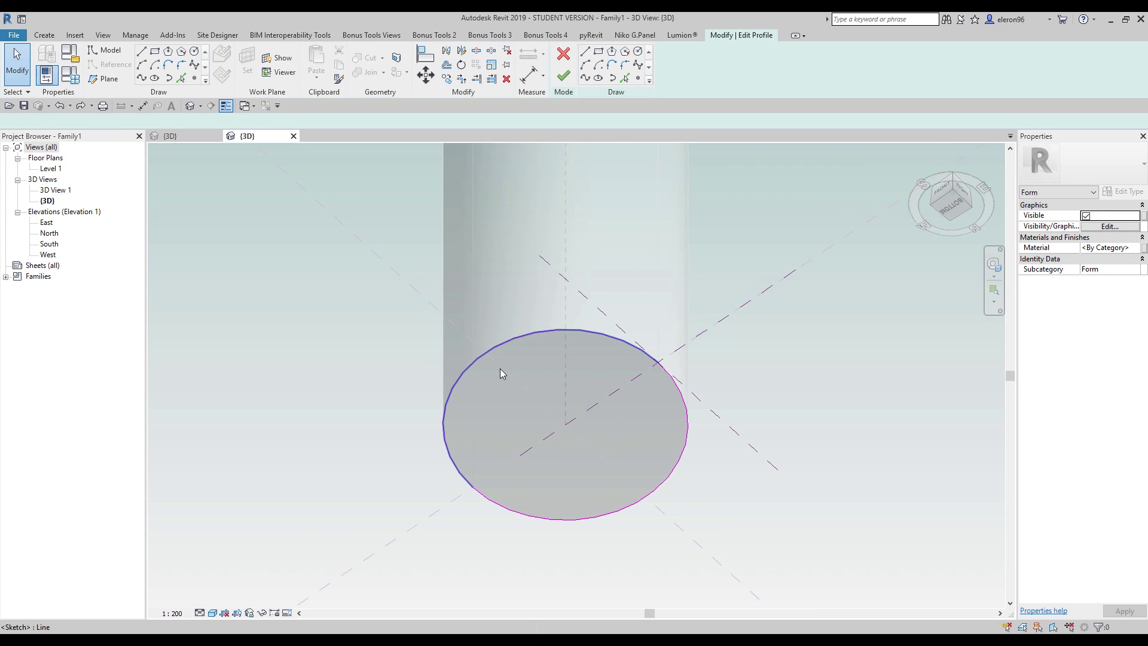
click(501, 349)
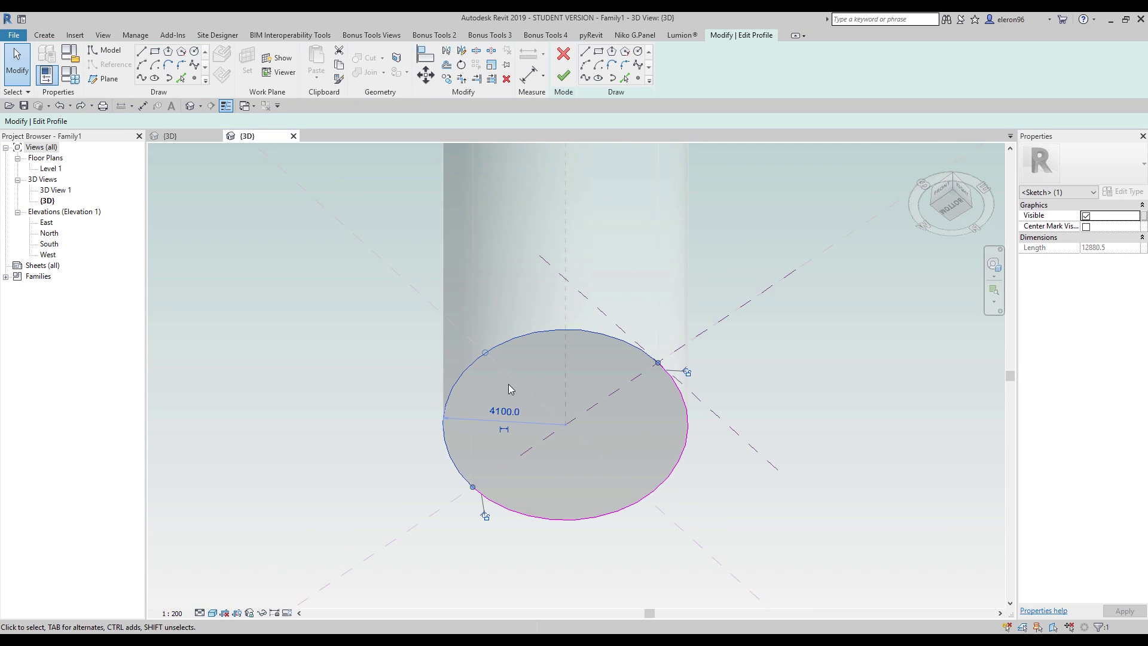
click(503, 431)
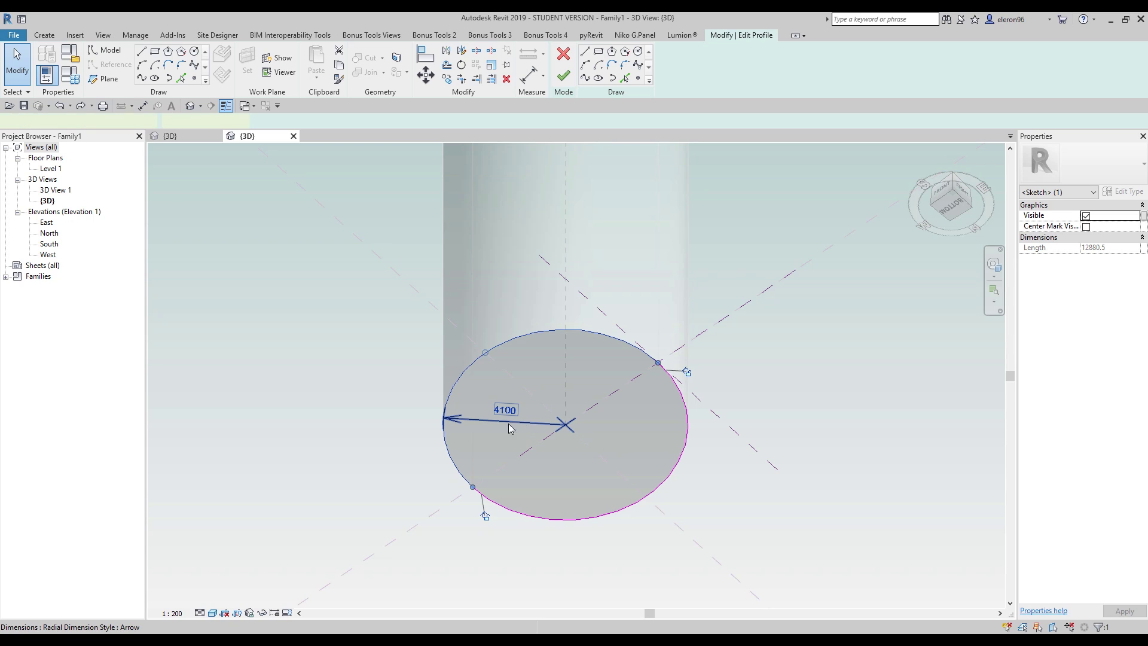
Step: Label the base radius dimension with a new instance family parameter named Radius and finish the profile edit
click(495, 420)
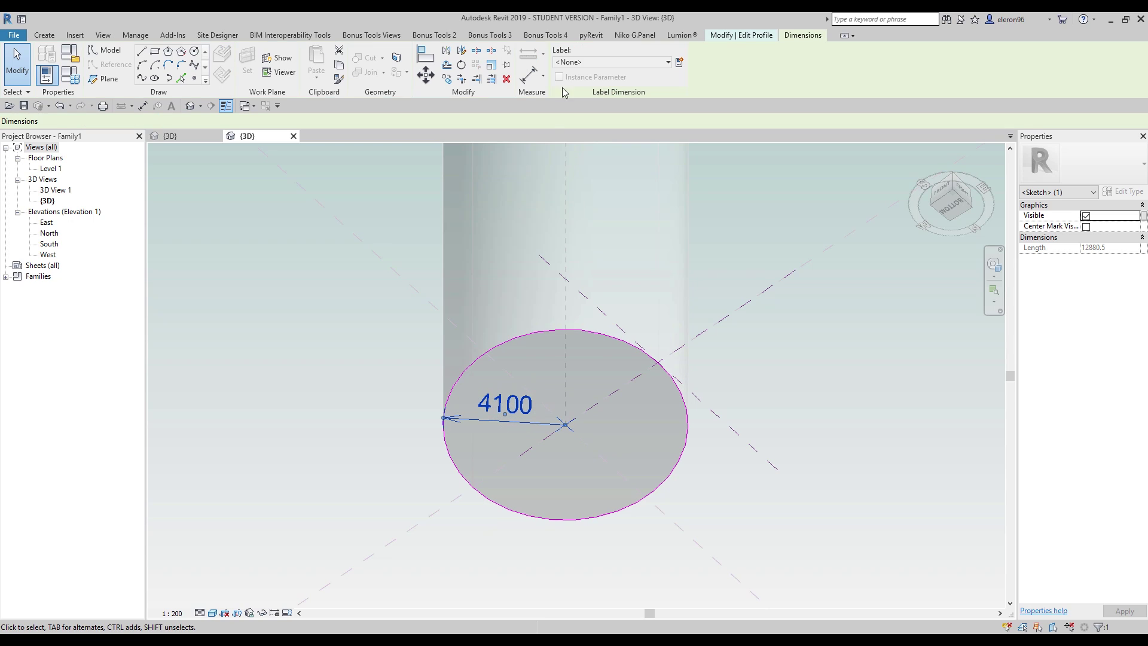
click(680, 62)
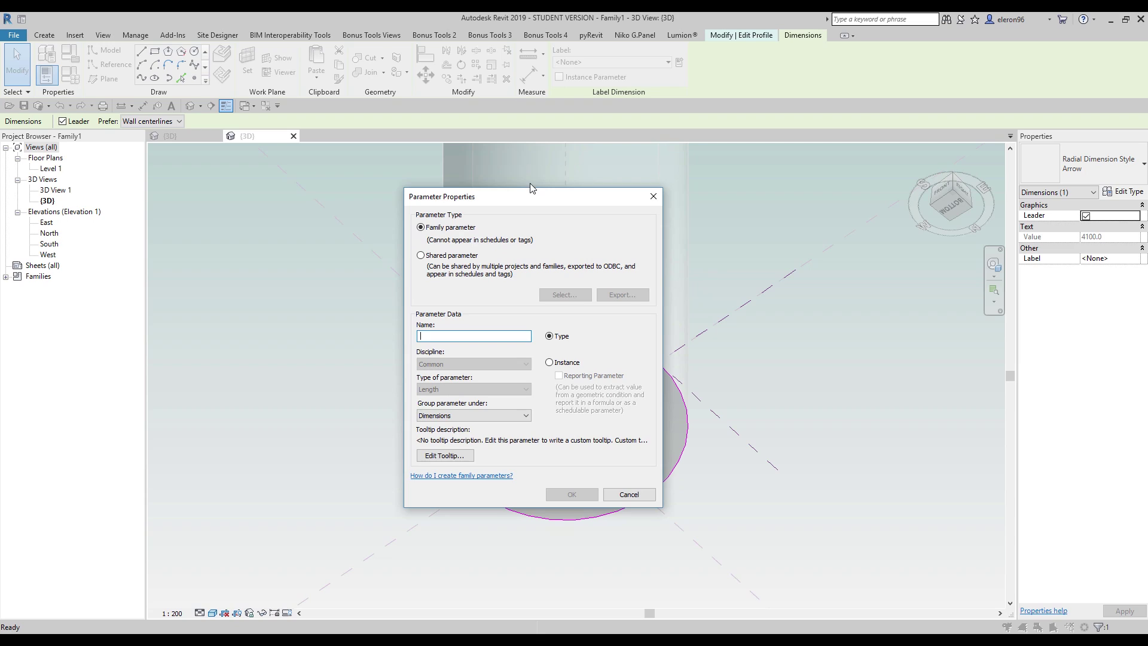
text(Radius)
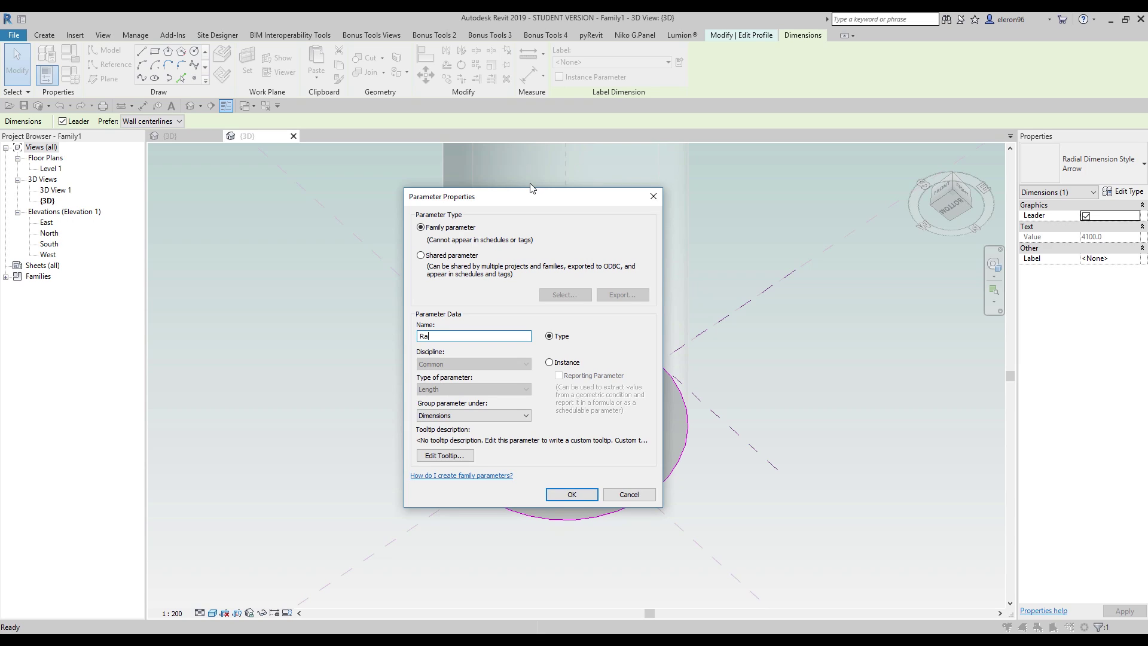
click(560, 364)
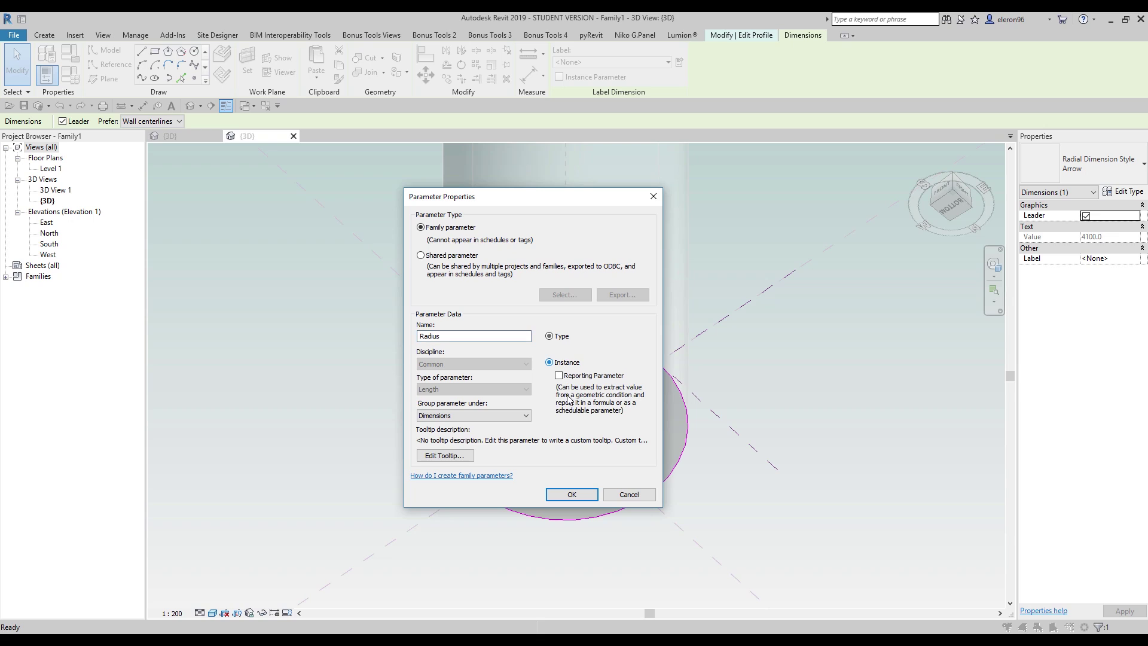
click(572, 494)
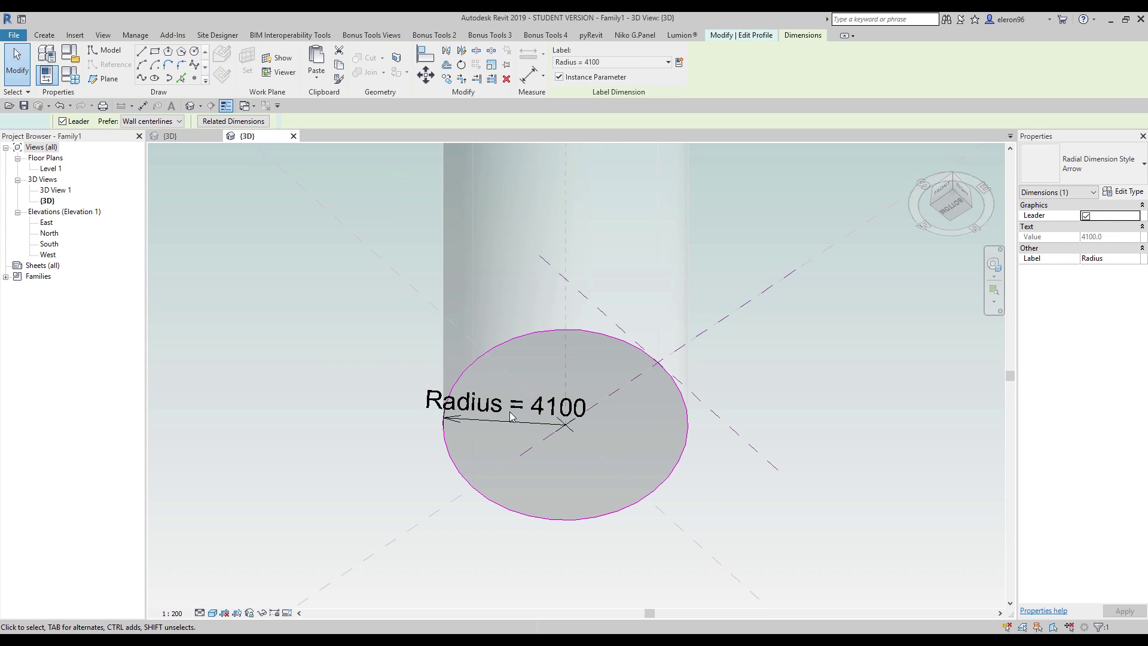
key(Escape)
key(Escape)
scroll(674, 323, down, 5)
shift+middle_drag(743, 246, 771, 264)
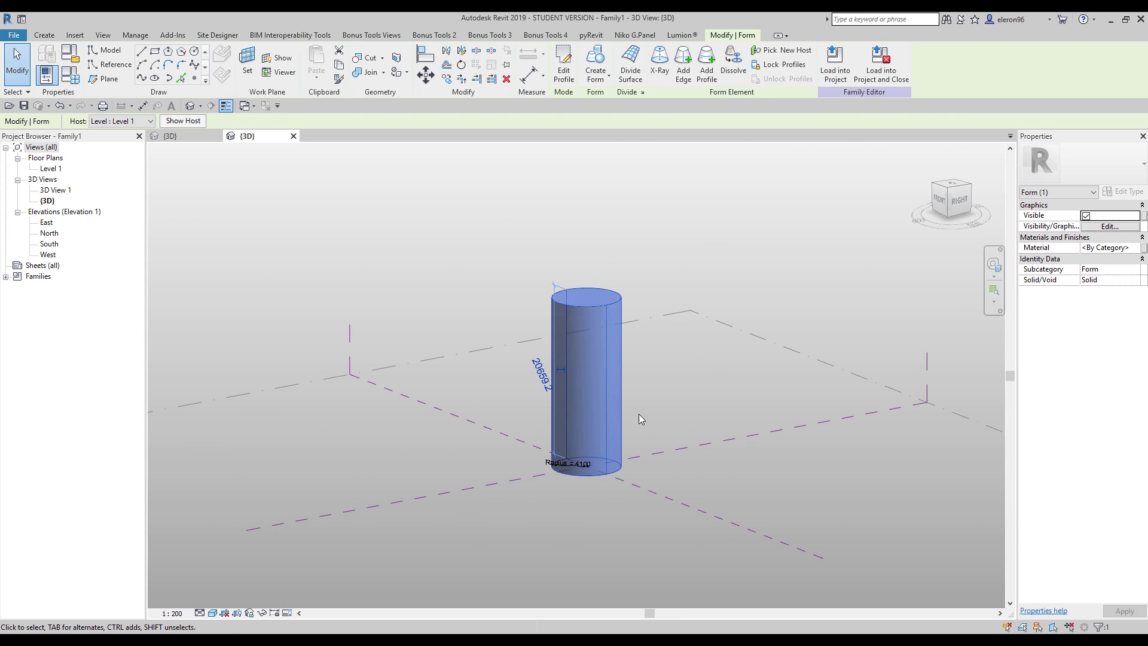
click(646, 395)
Step: Select the cylinder's top face and make its height dimension permanent
scroll(634, 400, up, 3)
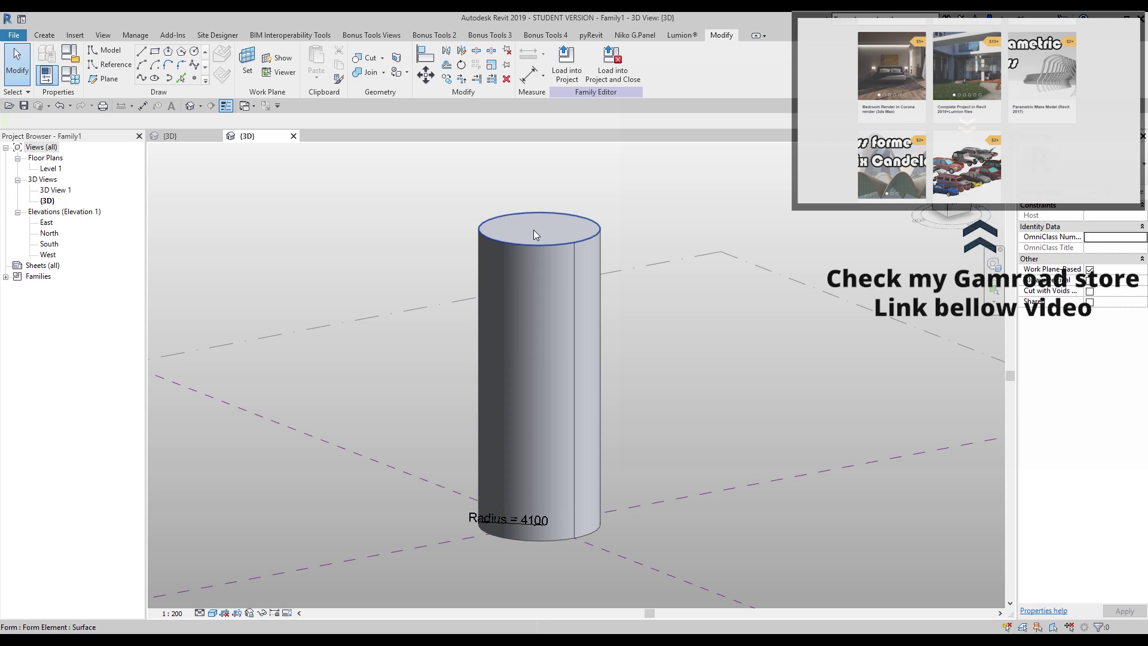
click(533, 229)
shift+middle_drag(343, 336, 445, 368)
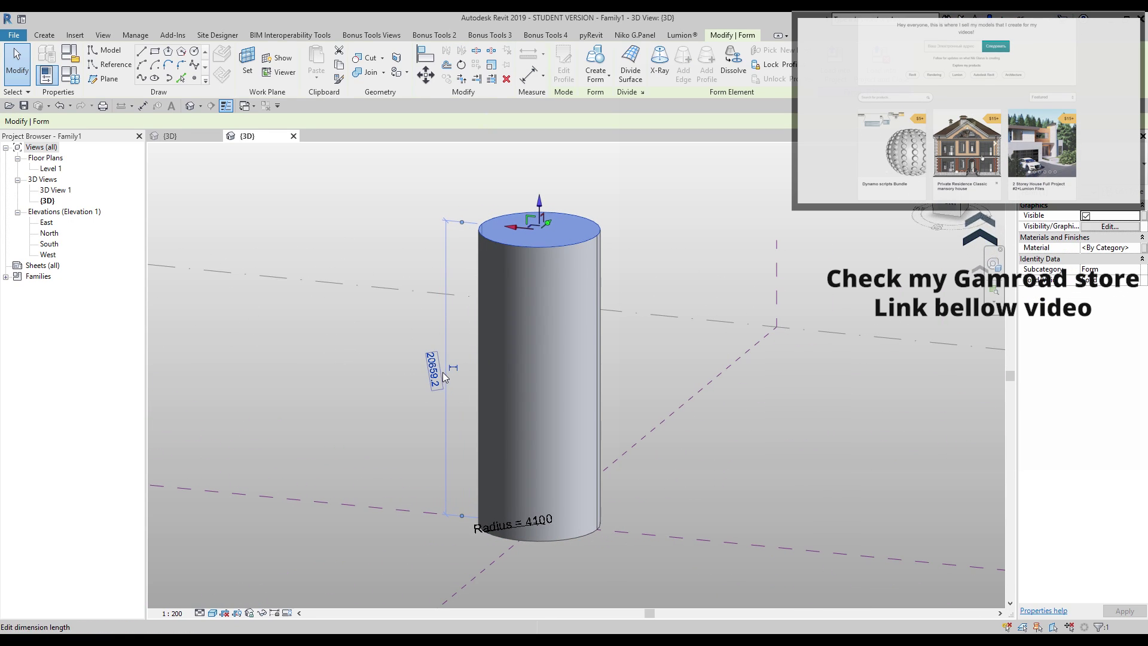
click(454, 367)
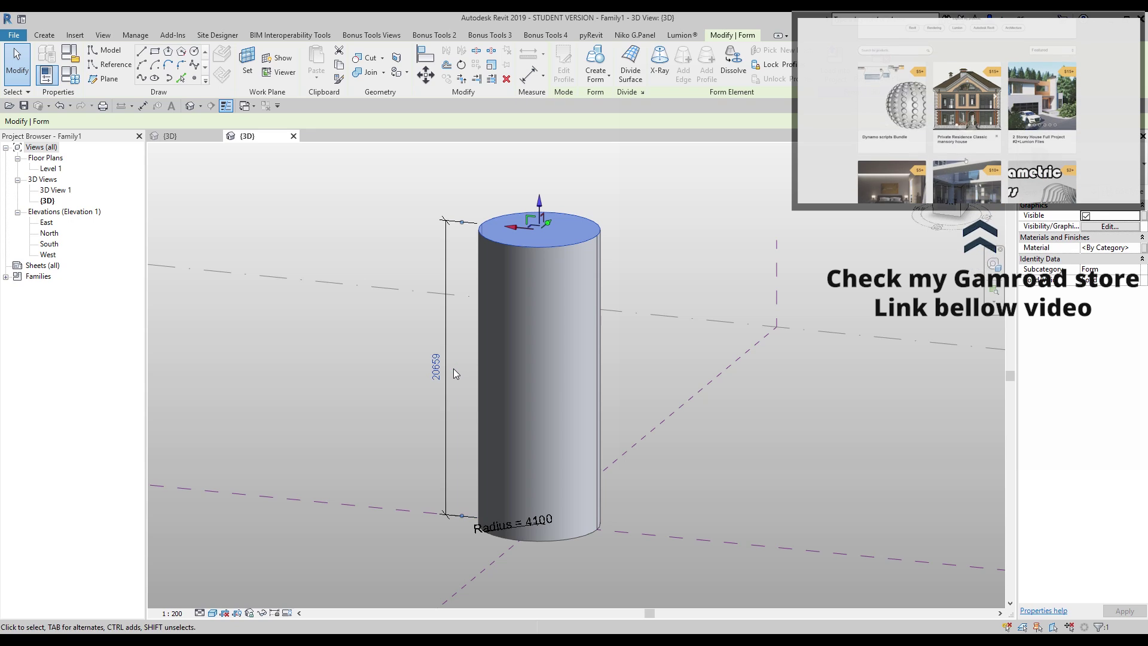
Step: Label the cylinder's height dimension with a new instance family parameter named Height
click(448, 320)
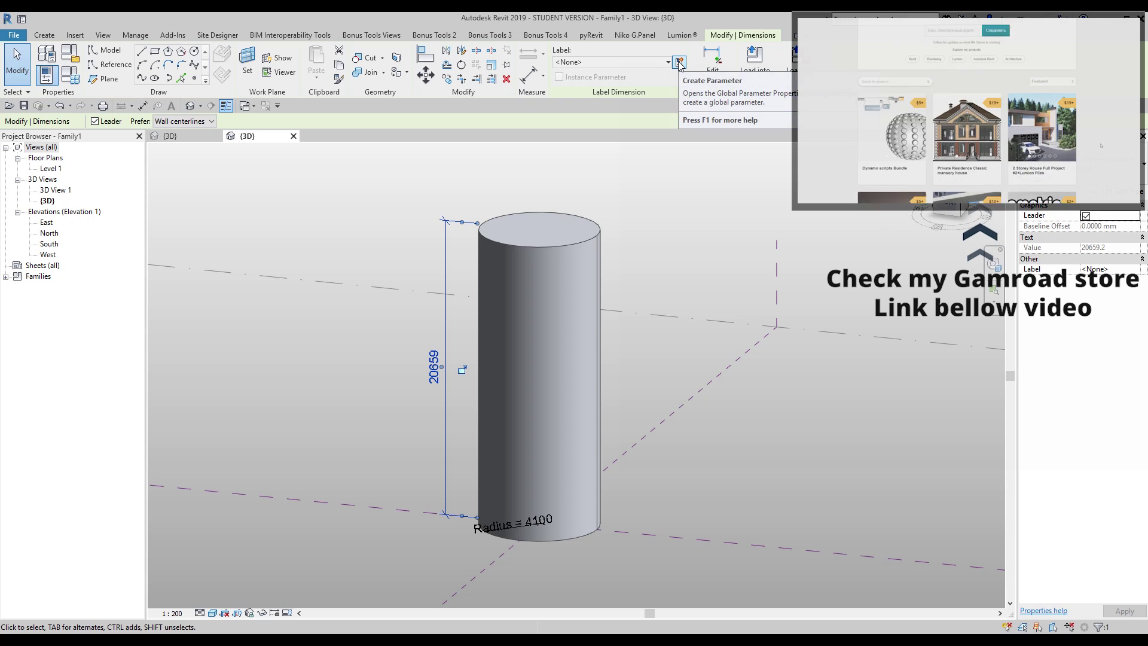
click(679, 63)
drag(478, 199, 680, 209)
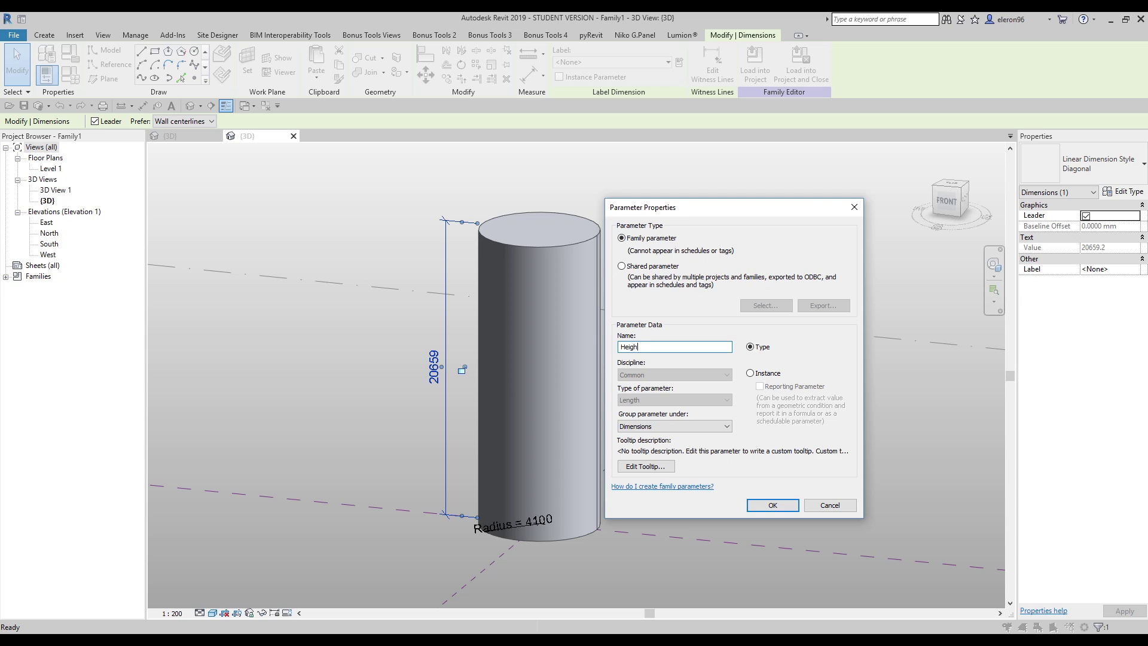
click(769, 373)
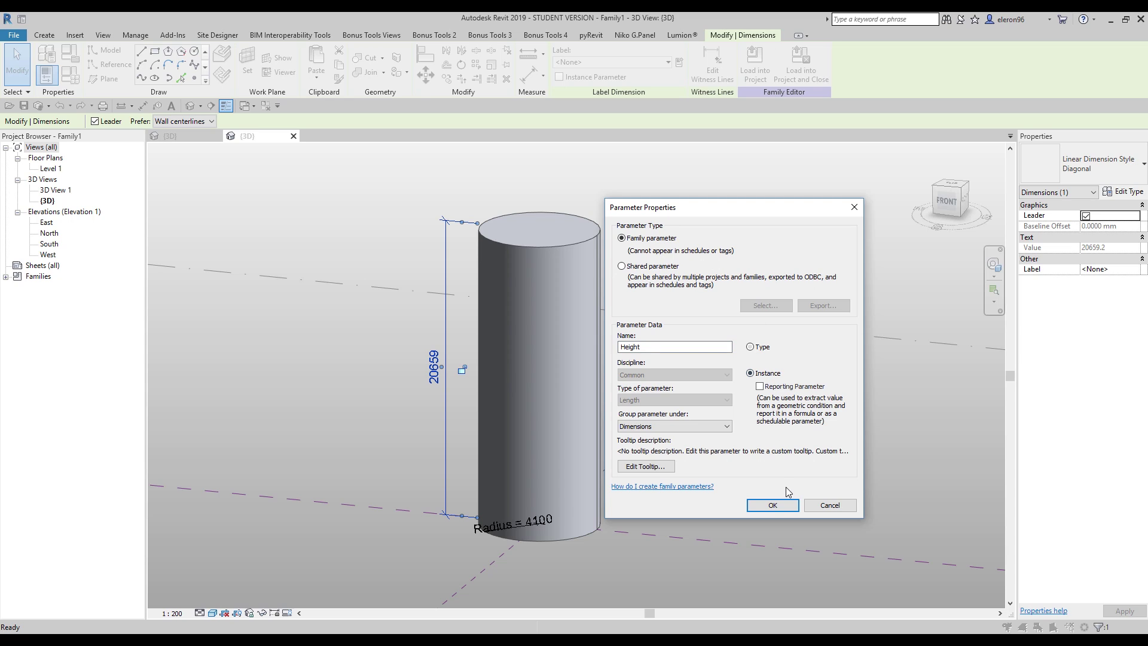
click(780, 505)
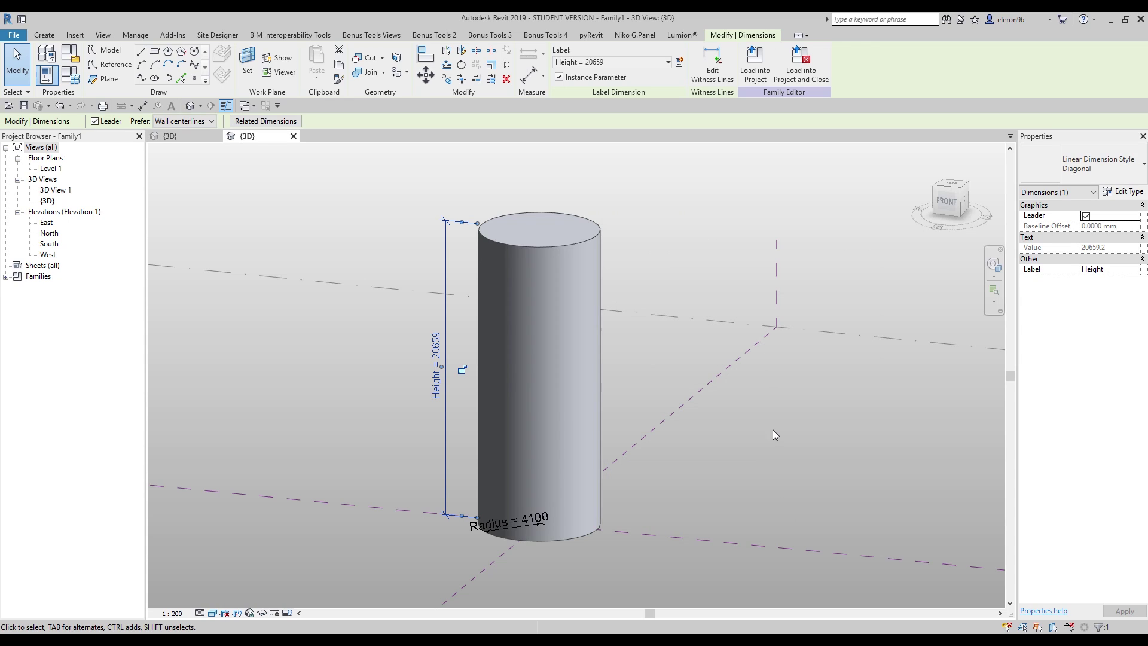
click(772, 431)
Step: Divide both half-cylinder side faces of the form with Divide Surface
shift+middle_drag(758, 435, 564, 428)
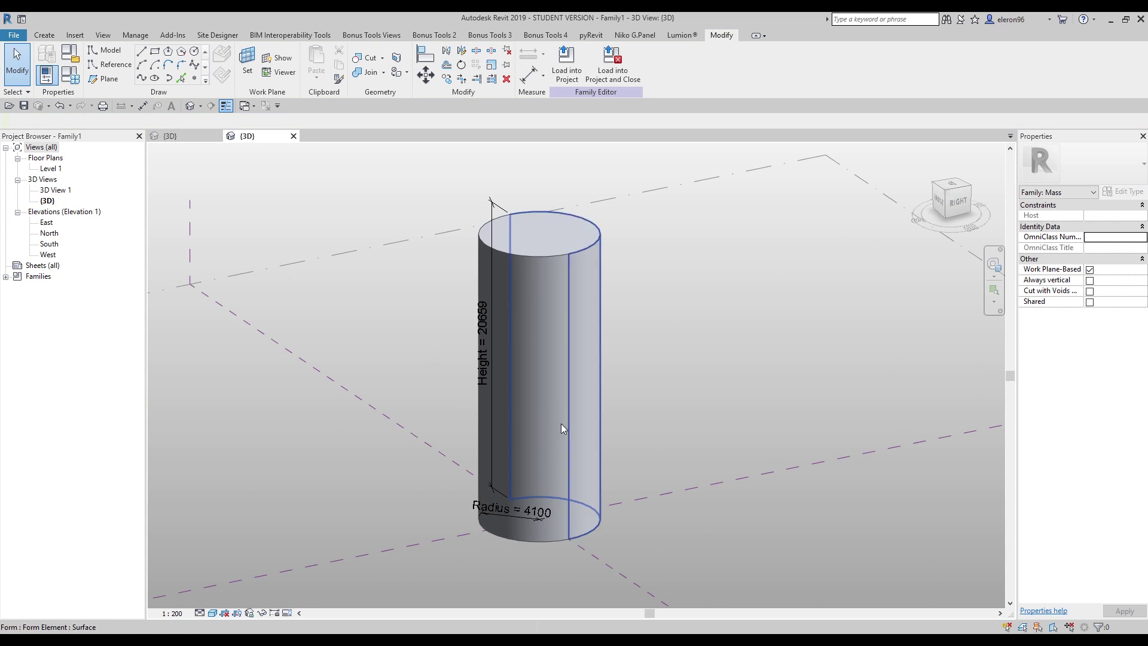
click(591, 378)
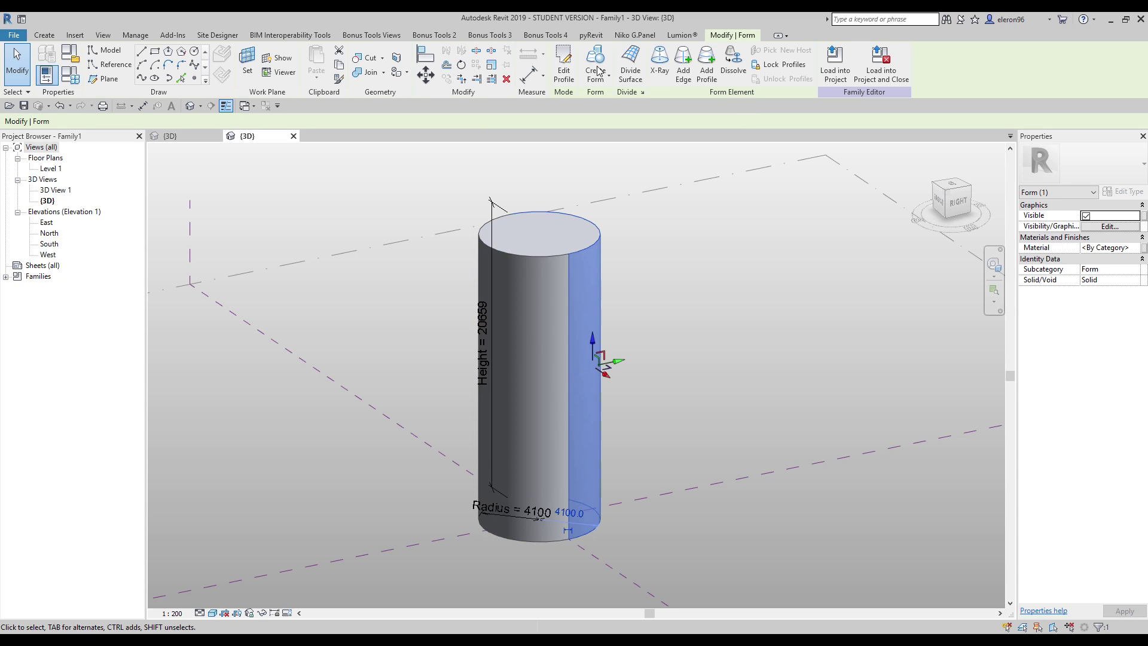
click(633, 63)
click(662, 315)
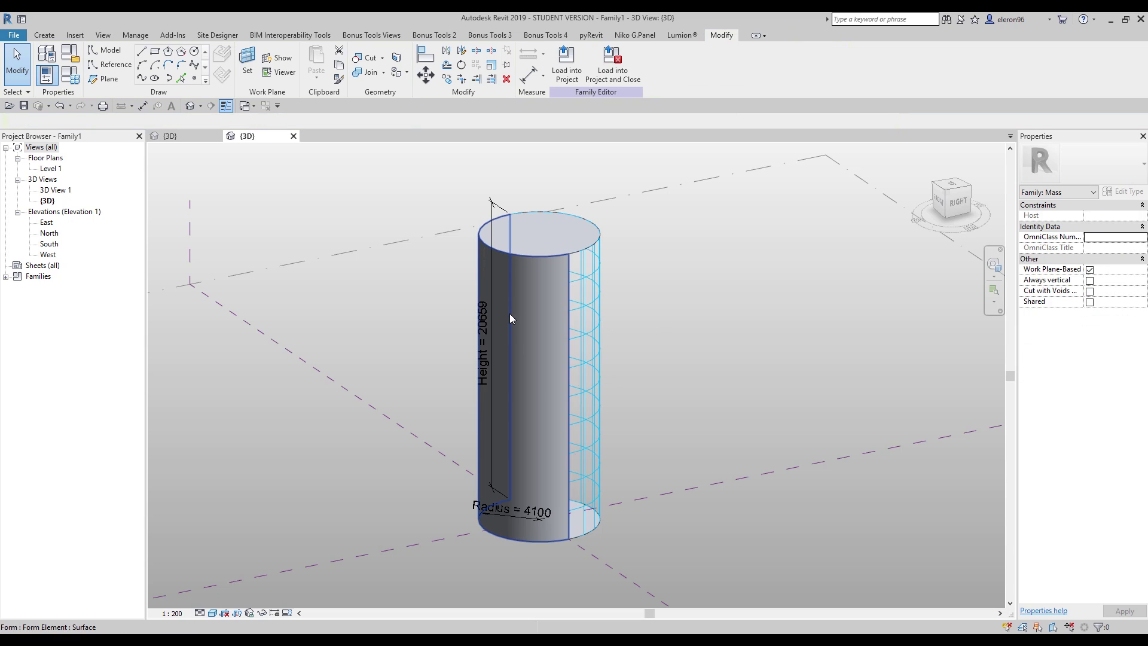
click(512, 312)
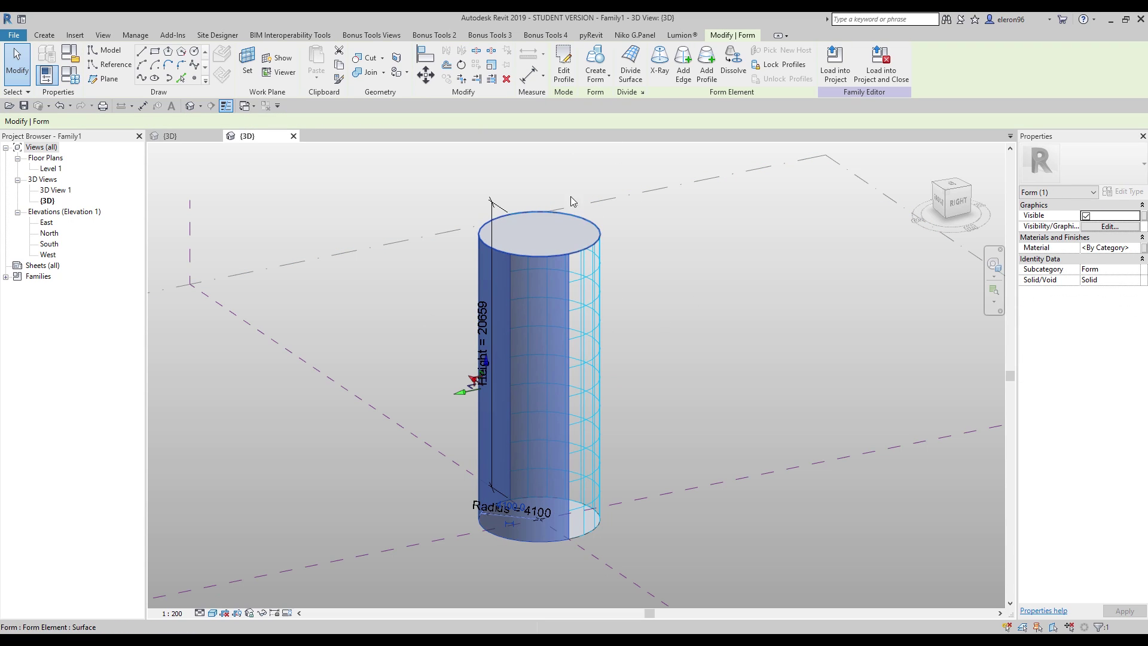
click(637, 50)
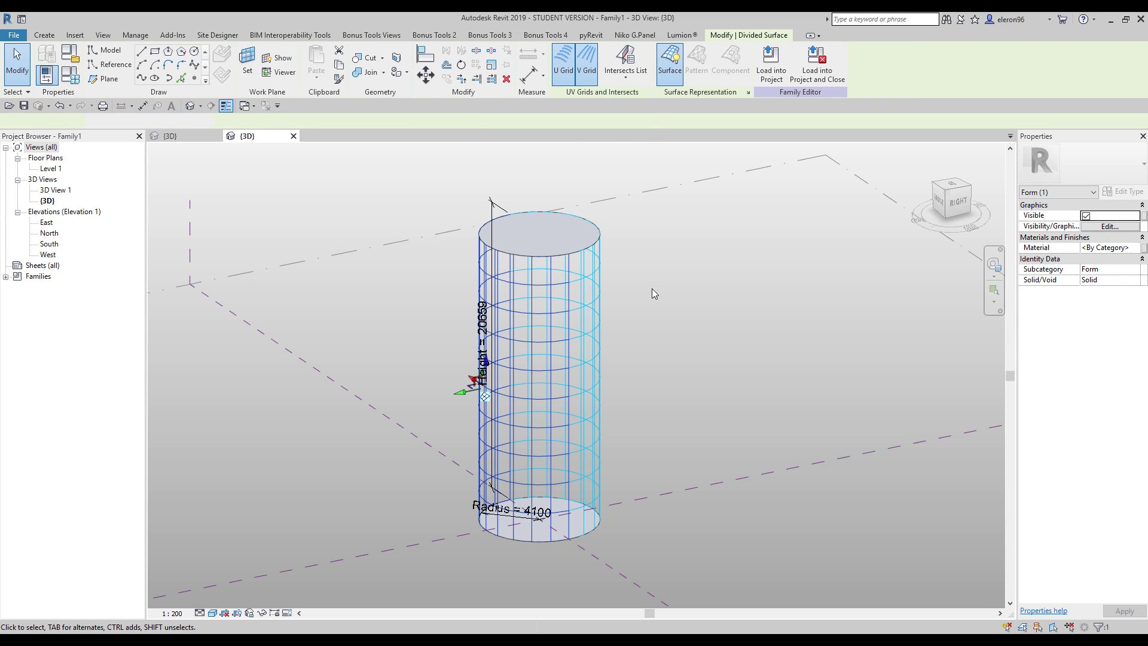
click(703, 312)
Step: Associate the U Grid rotation of one divided half-surface with a new instance family parameter named Angle
shift+middle_drag(735, 351, 589, 369)
click(592, 362)
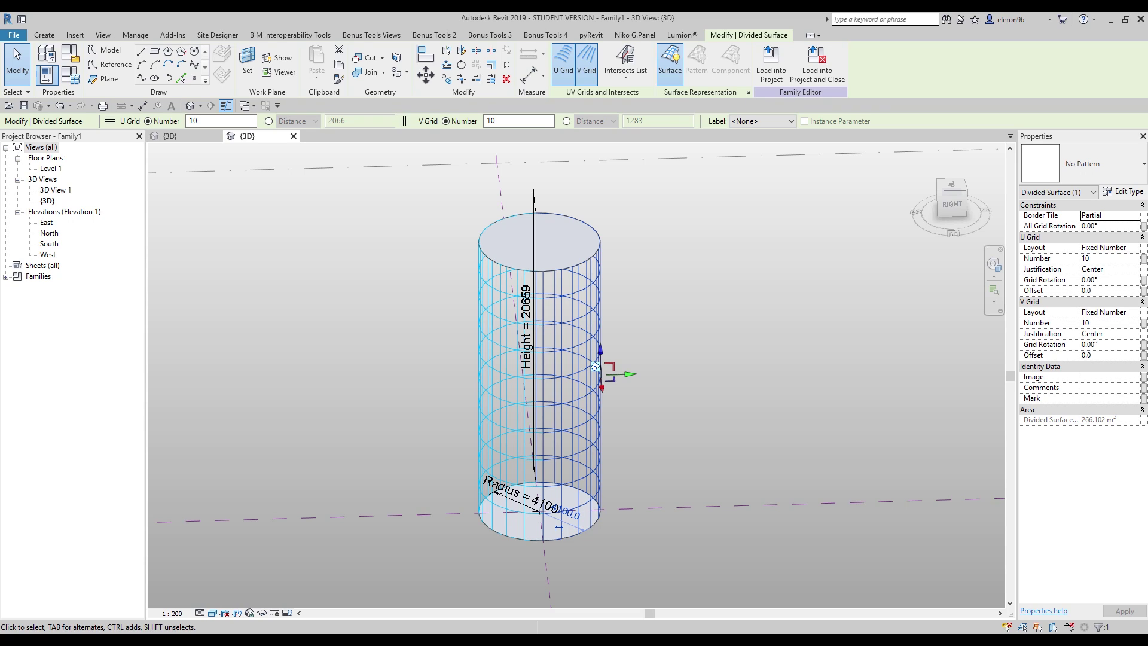
click(1144, 279)
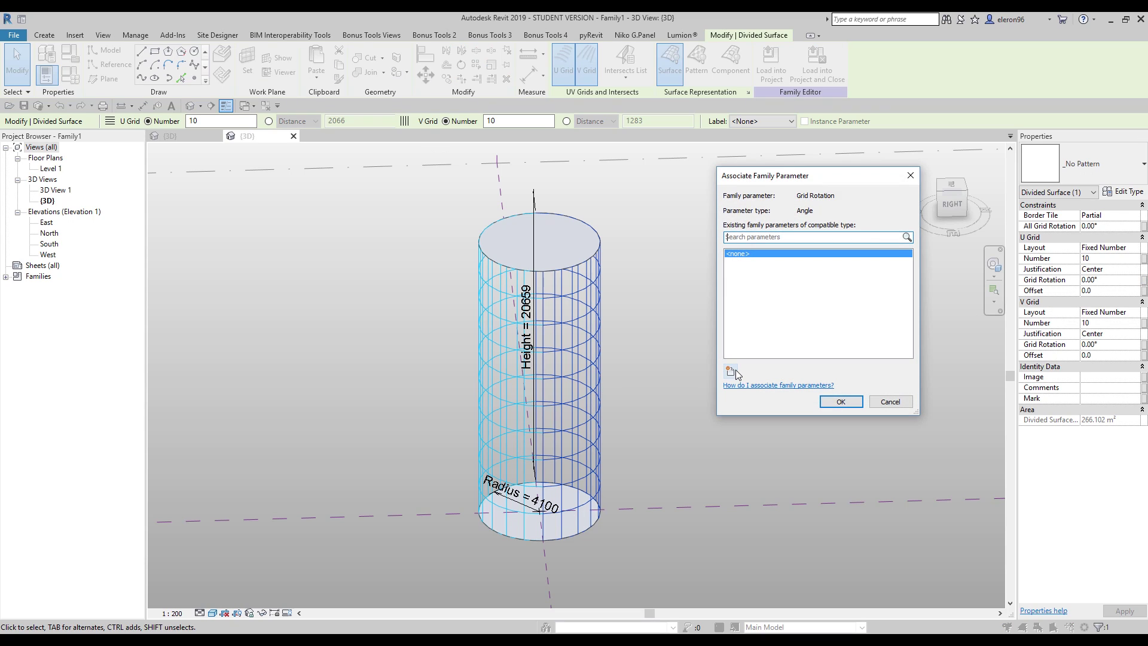
click(734, 372)
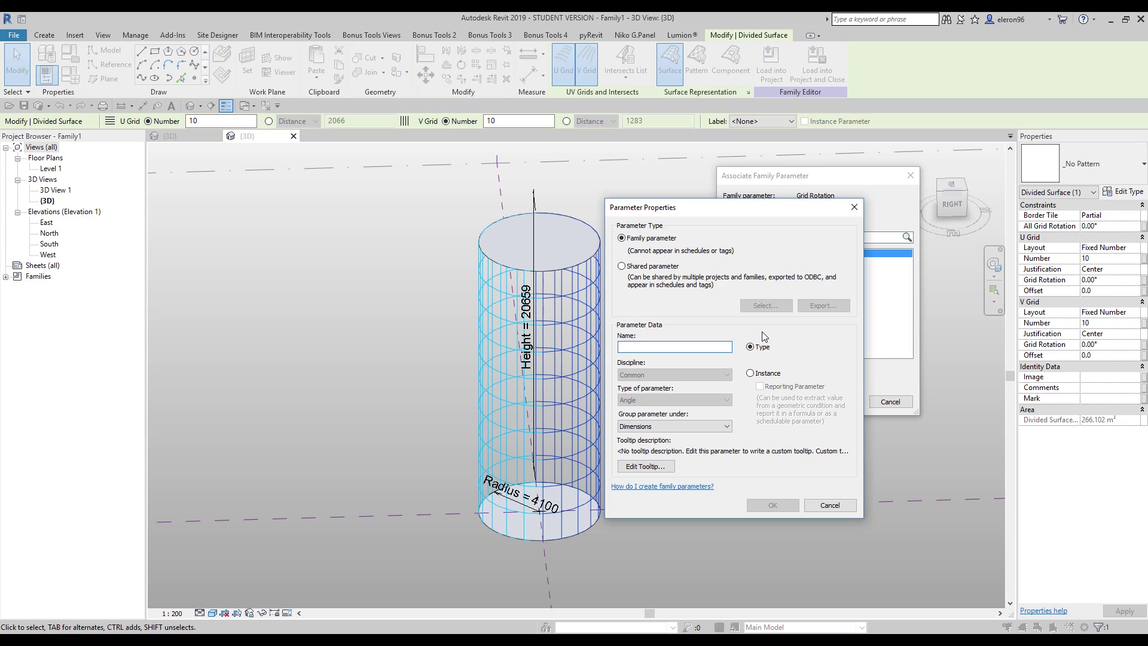
text(Angle)
click(773, 374)
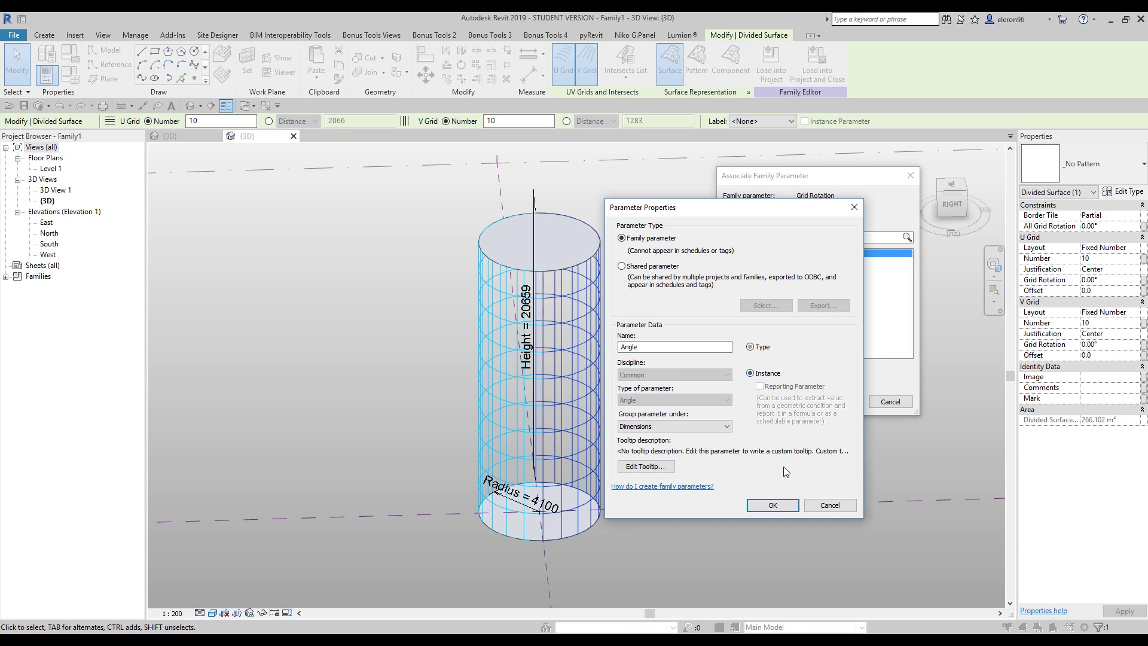
click(772, 505)
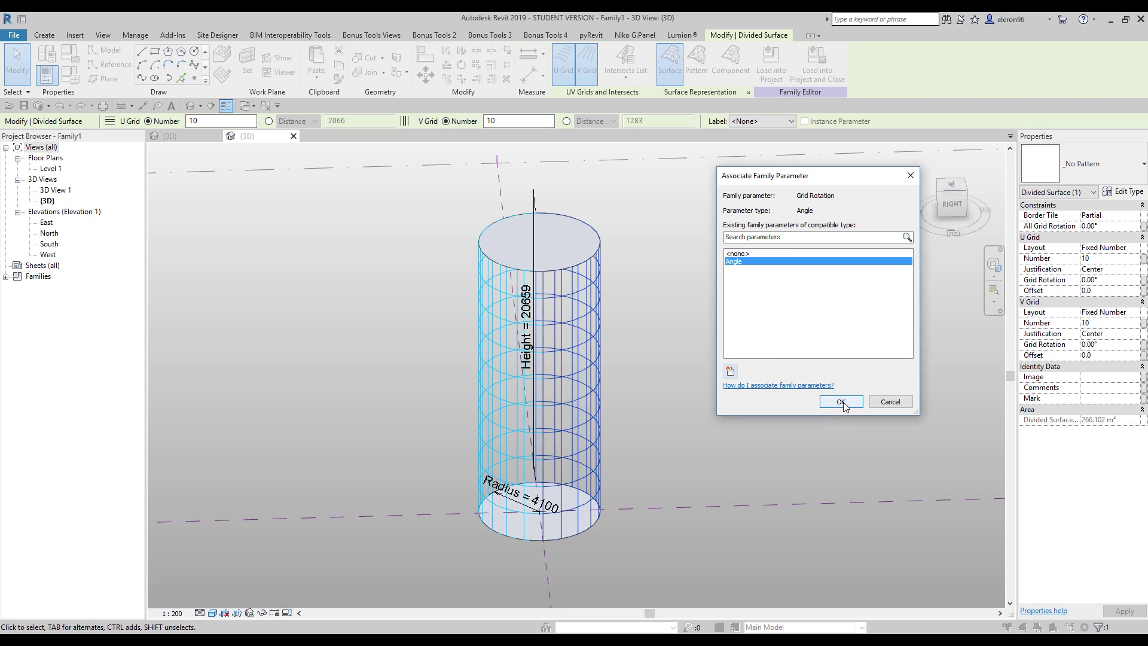
click(840, 401)
Step: Add an instance family parameter named Wide of type Integer in Family Types
key(f)
key(t)
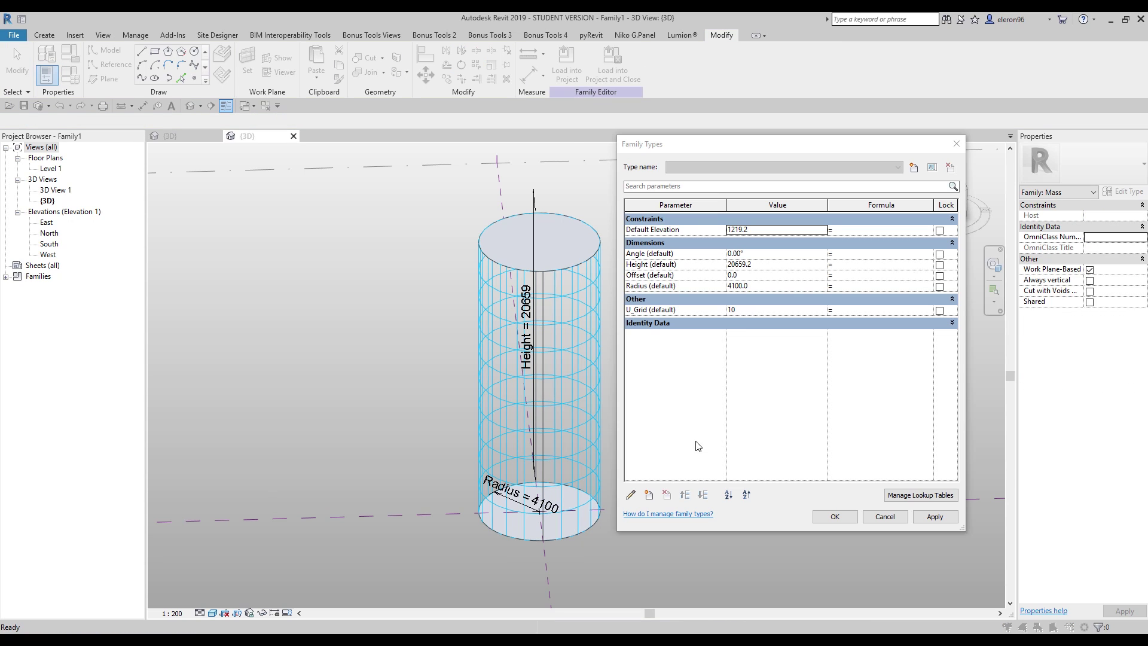
click(649, 495)
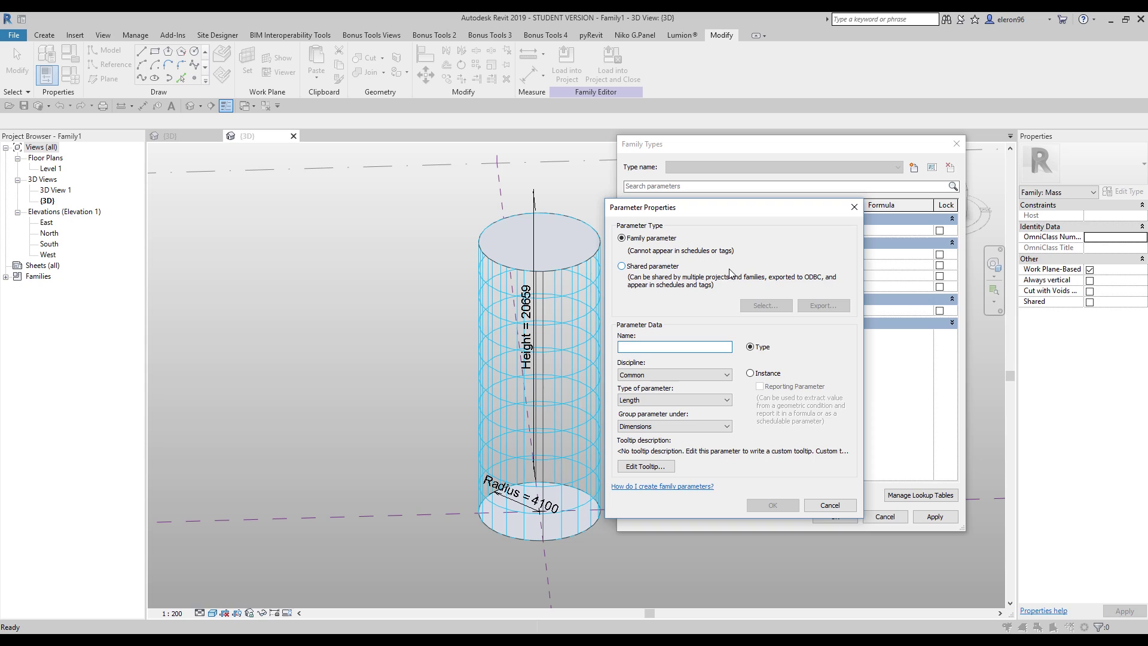
text(Wide)
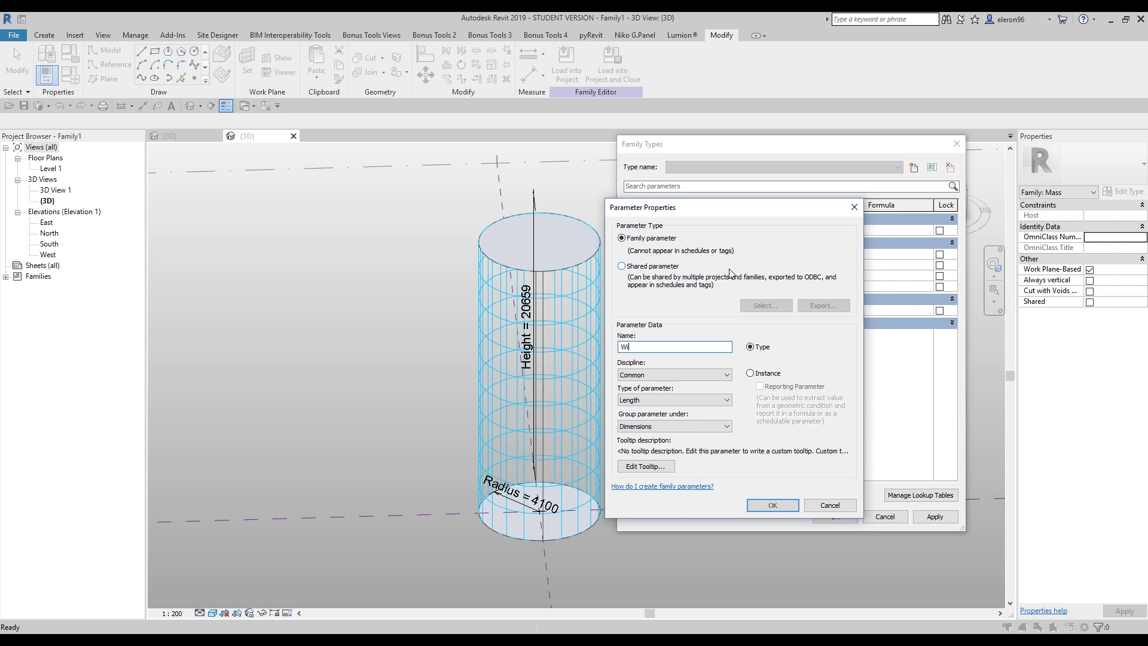
click(767, 374)
click(679, 399)
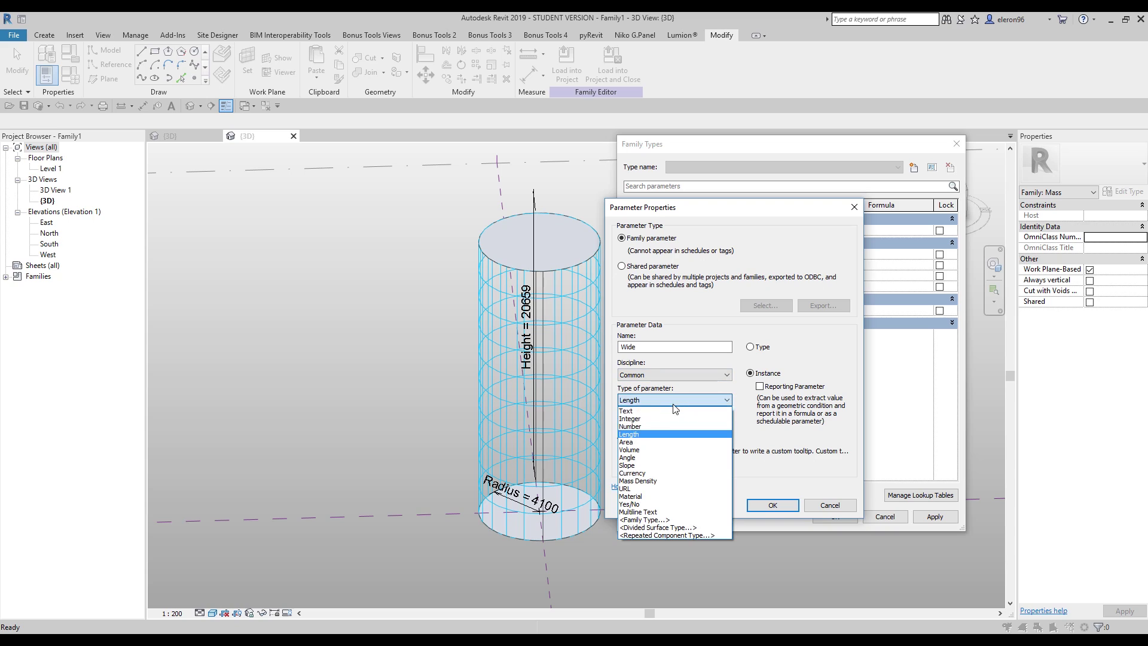
click(652, 421)
click(772, 506)
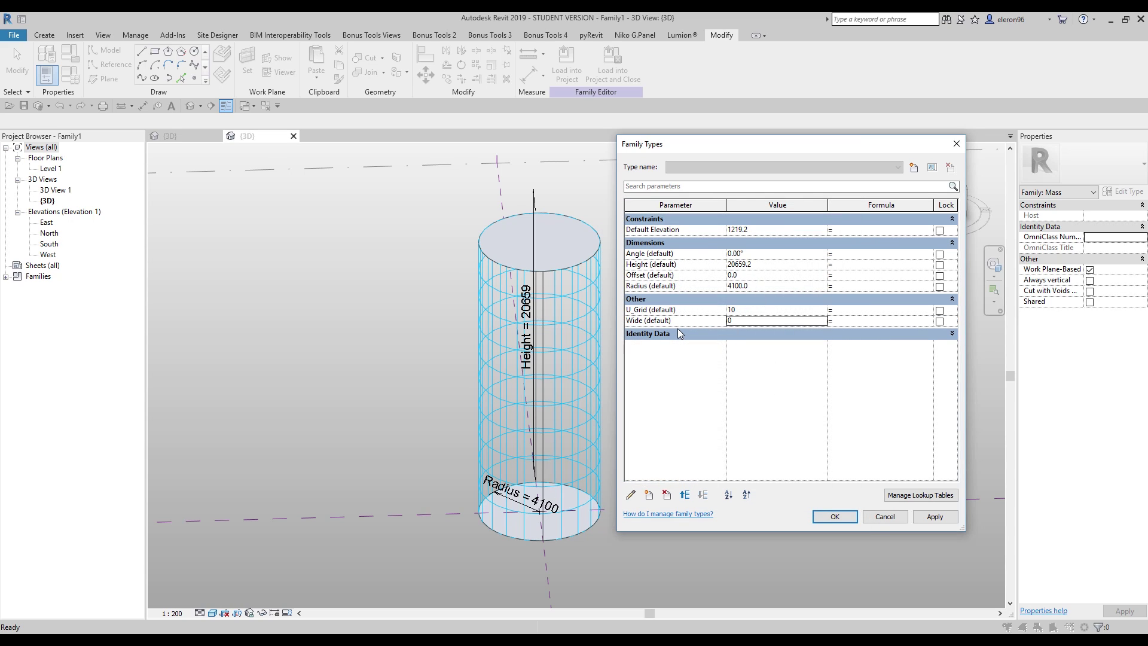
Step: Delete the integer parameter Wide from the family
click(630, 494)
click(830, 506)
click(667, 494)
click(603, 328)
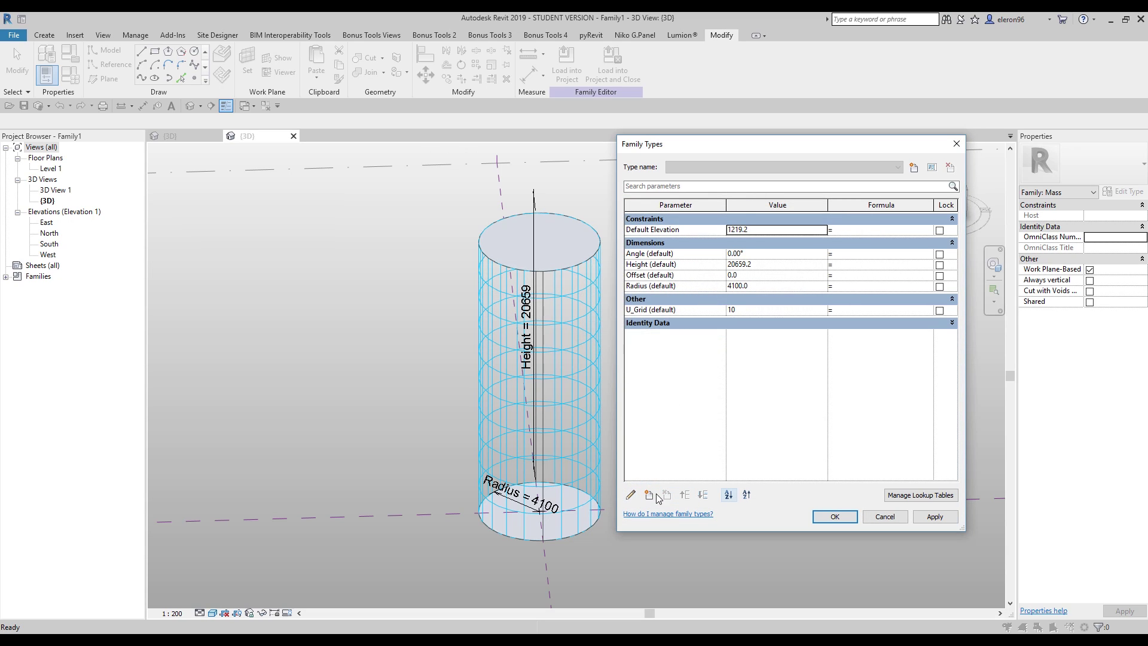
Step: Add an instance family parameter named Wide of type Length, grouped under Dimensions
click(631, 494)
click(648, 494)
text(Wide)
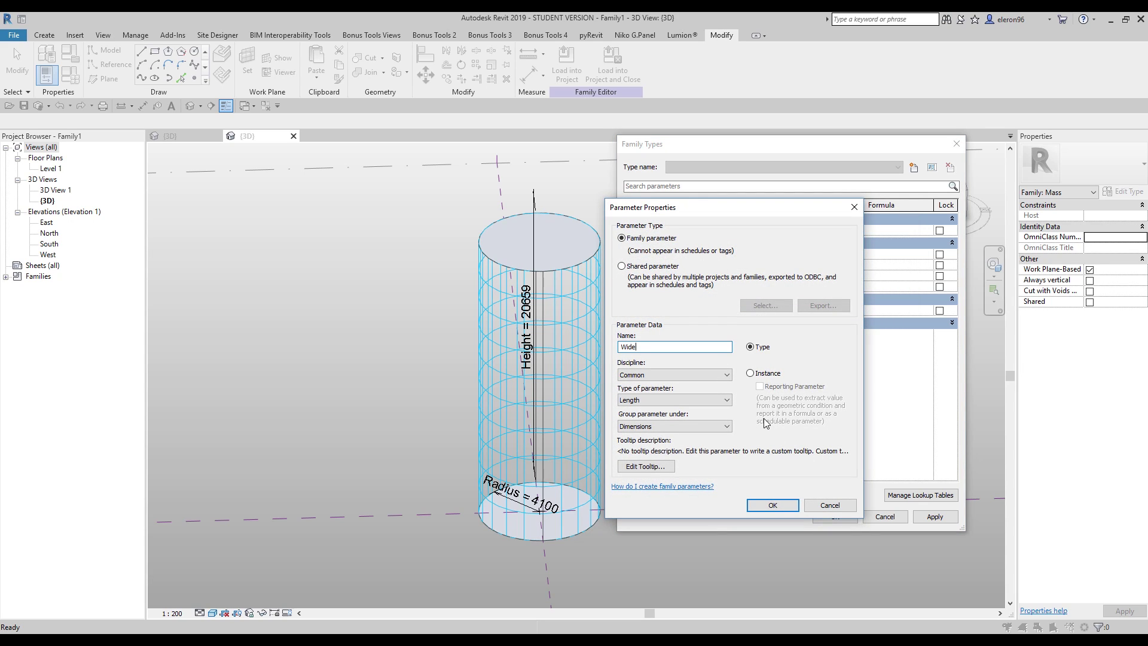
click(767, 374)
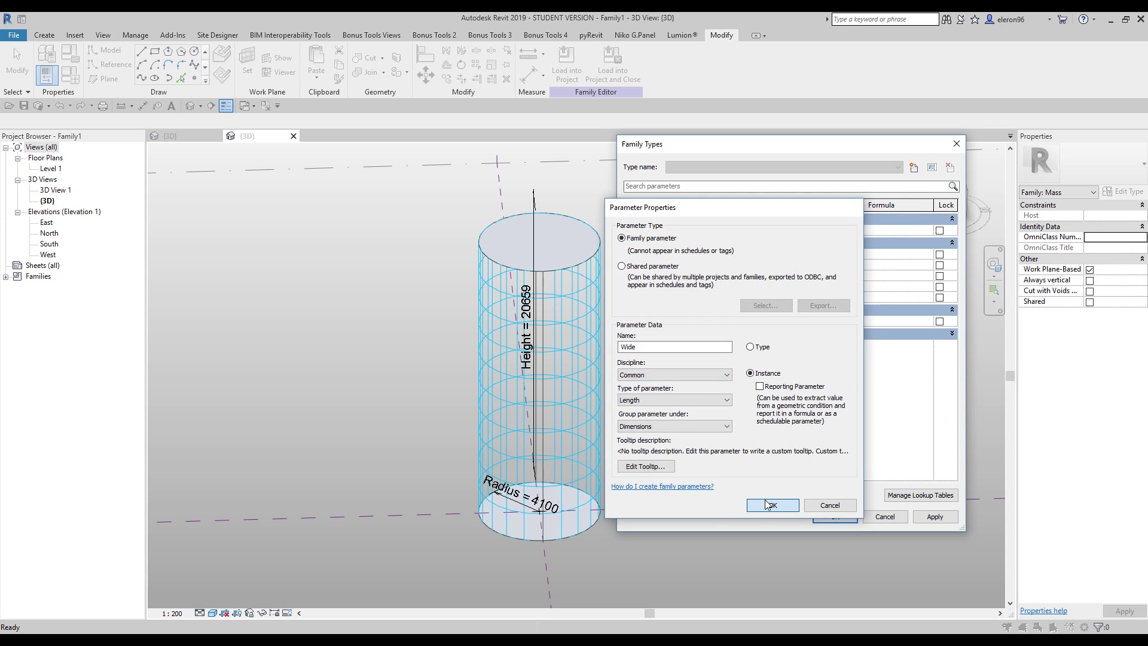
Step: Place the Wide parameter first in the Dimensions group and set its formula to pi() * Radius
click(772, 505)
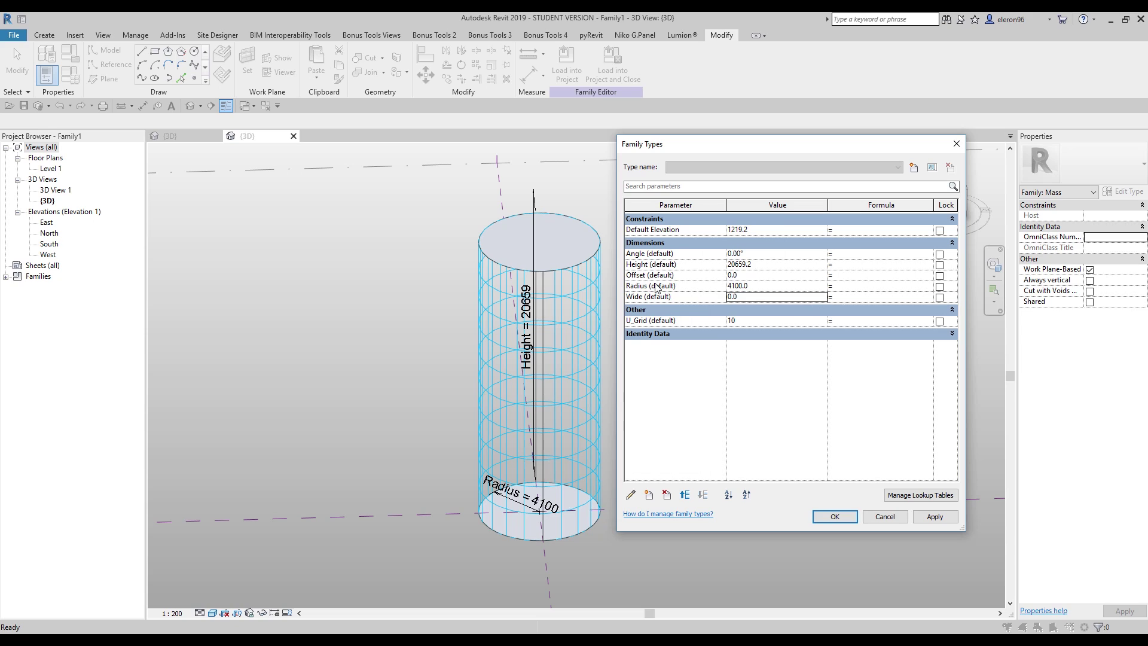
click(685, 495)
click(685, 494)
click(684, 495)
click(684, 494)
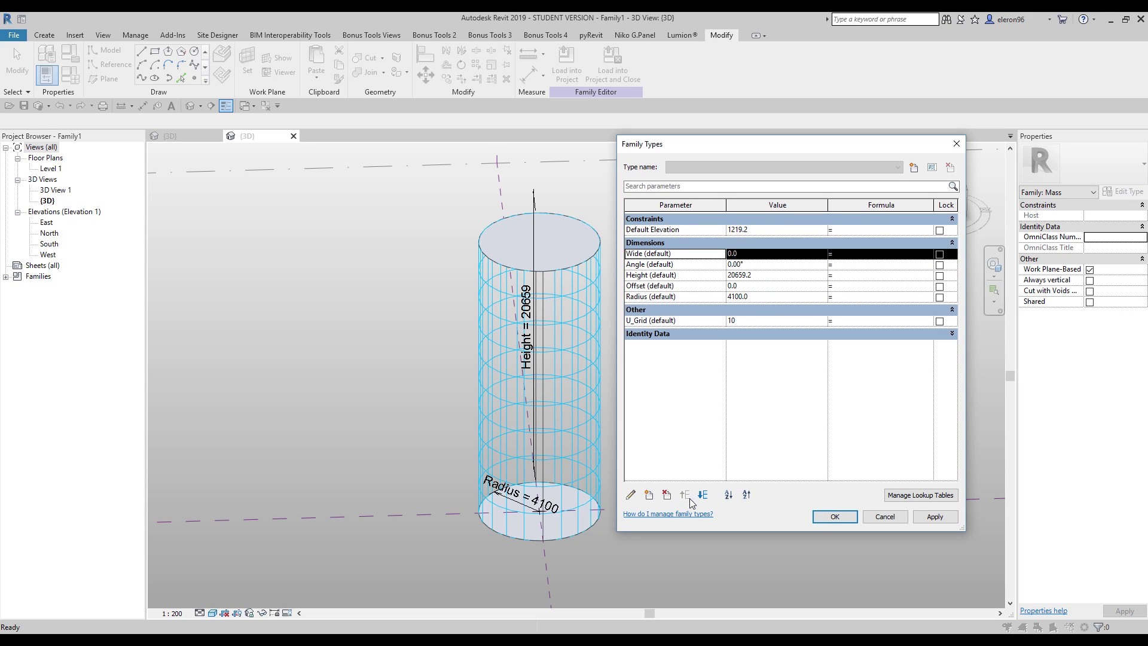
click(876, 257)
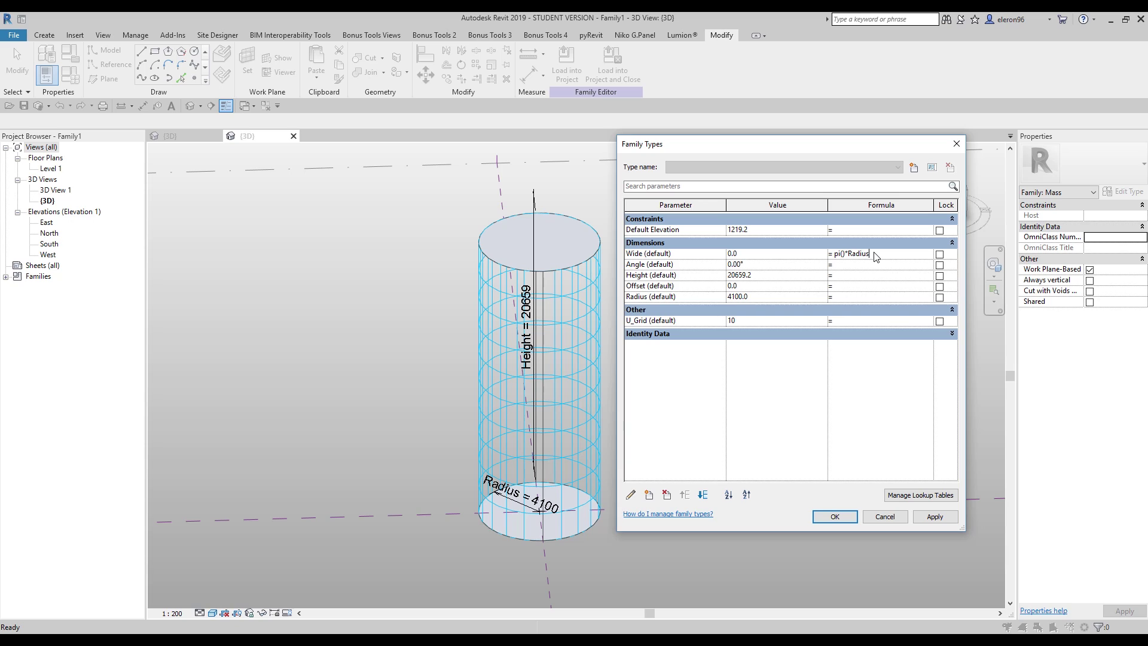
key(Return)
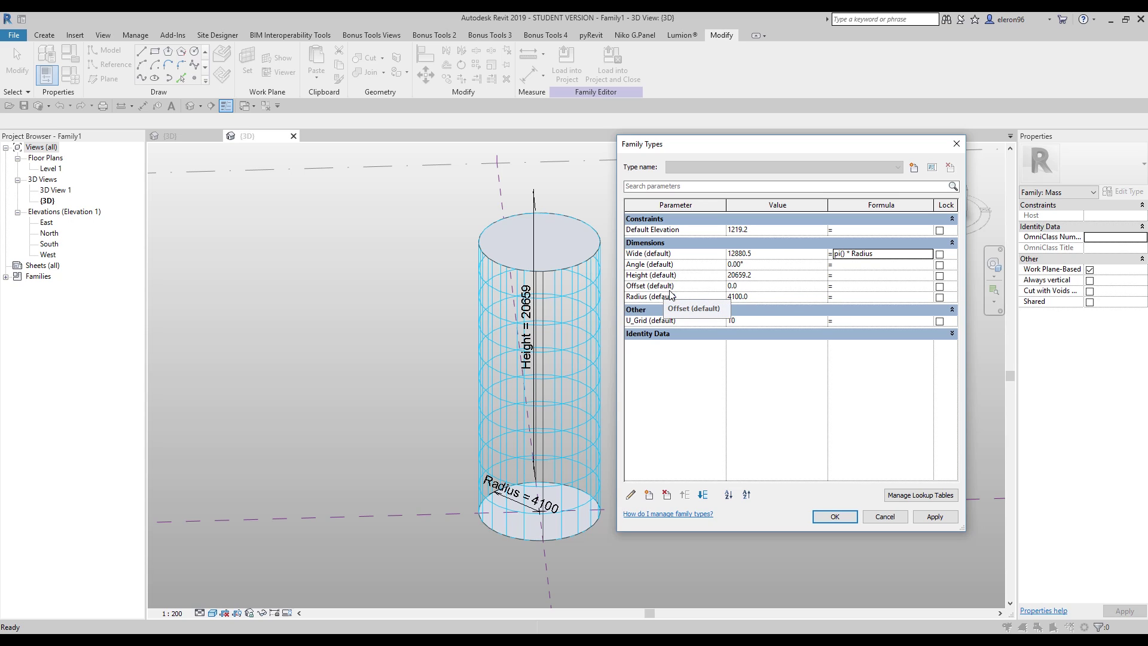
Step: Set the formula of the Offset parameter to Wide * sin(Angle)
click(844, 286)
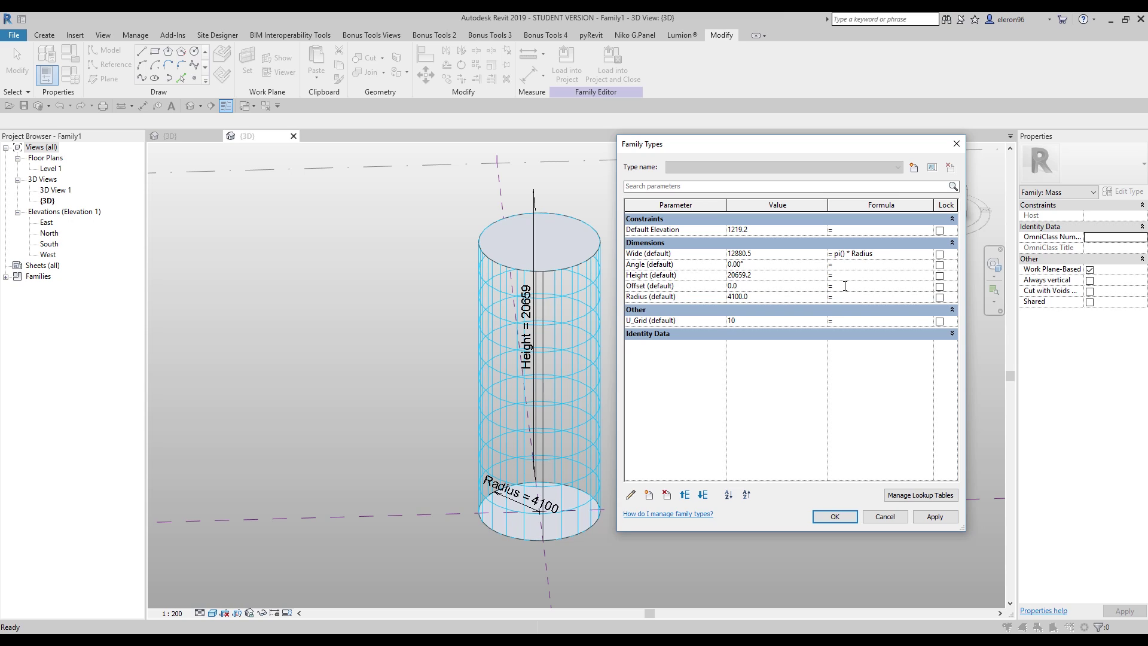
text(Wide*sin(Anle)
key(BackSpace)
text(gle)
click(795, 352)
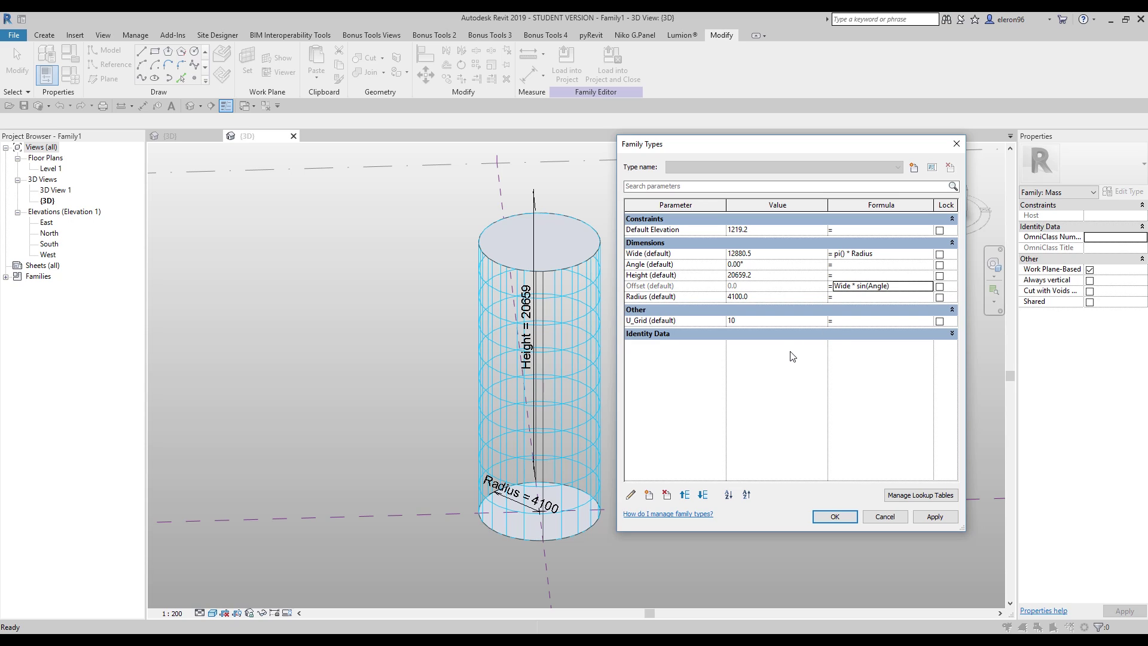
Step: Add a type family parameter named F_Grif with Integer as its parameter type
click(883, 265)
click(649, 494)
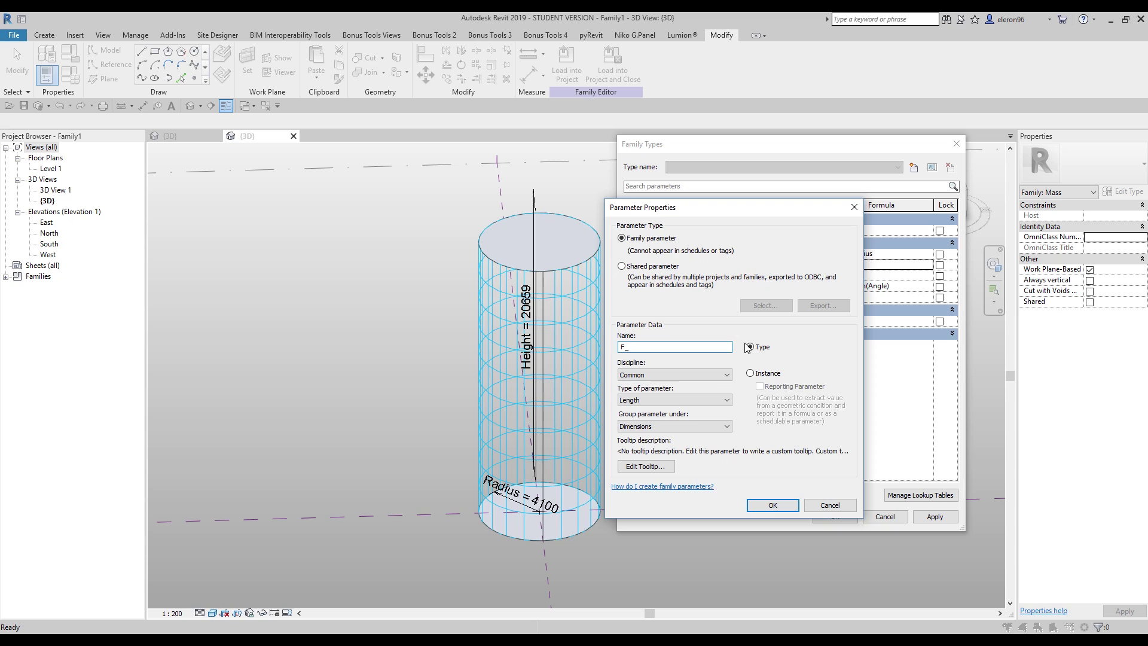
text(F_Grif)
click(658, 398)
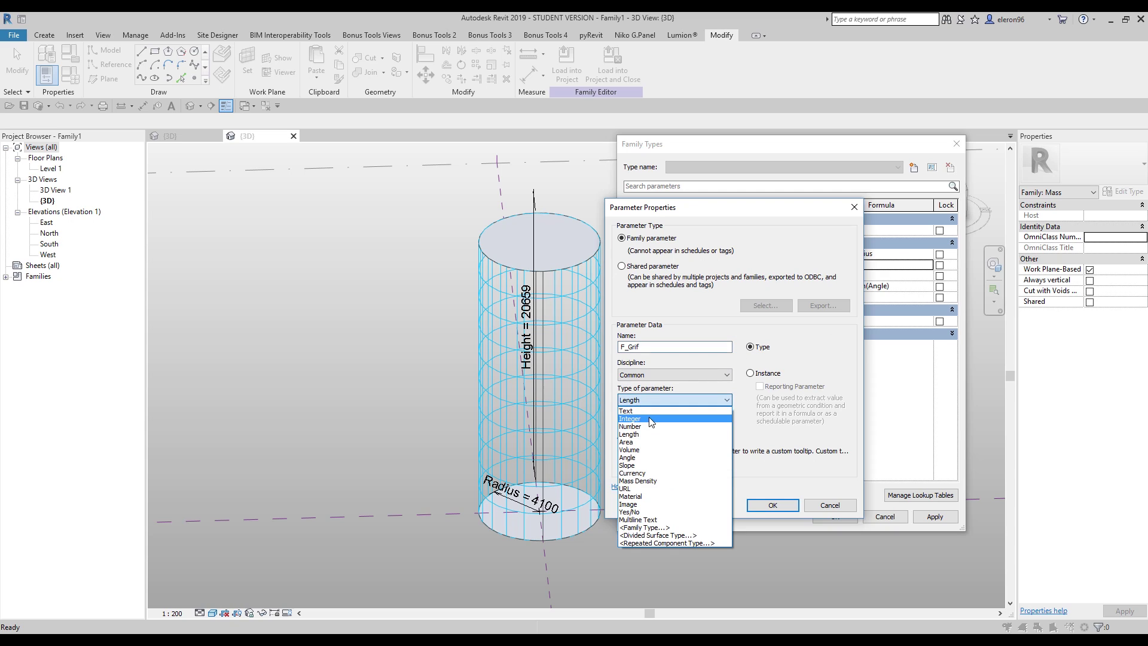
click(651, 419)
click(757, 508)
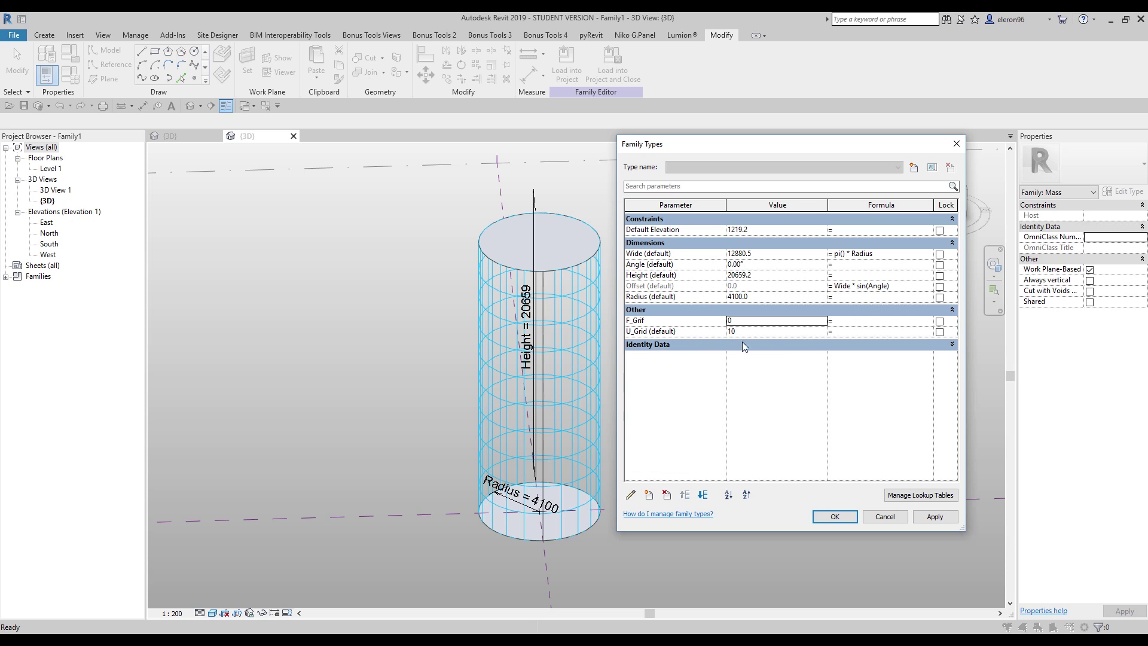
Step: Set the formula of the F_Grif parameter to U_Grid * 2
click(874, 333)
click(855, 322)
text(U_Grid * 2)
key(Return)
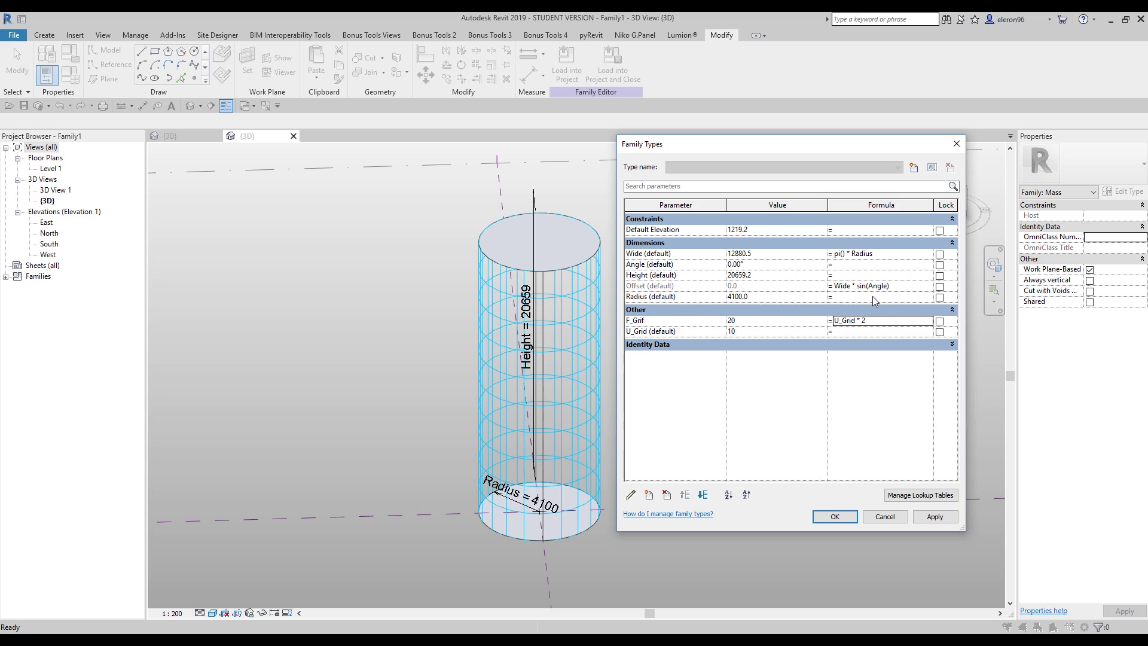
Step: Set the formula of the Angle parameter to atan((Height / F_Grif) / Wide)
click(845, 267)
text(atan((Height/FGri)
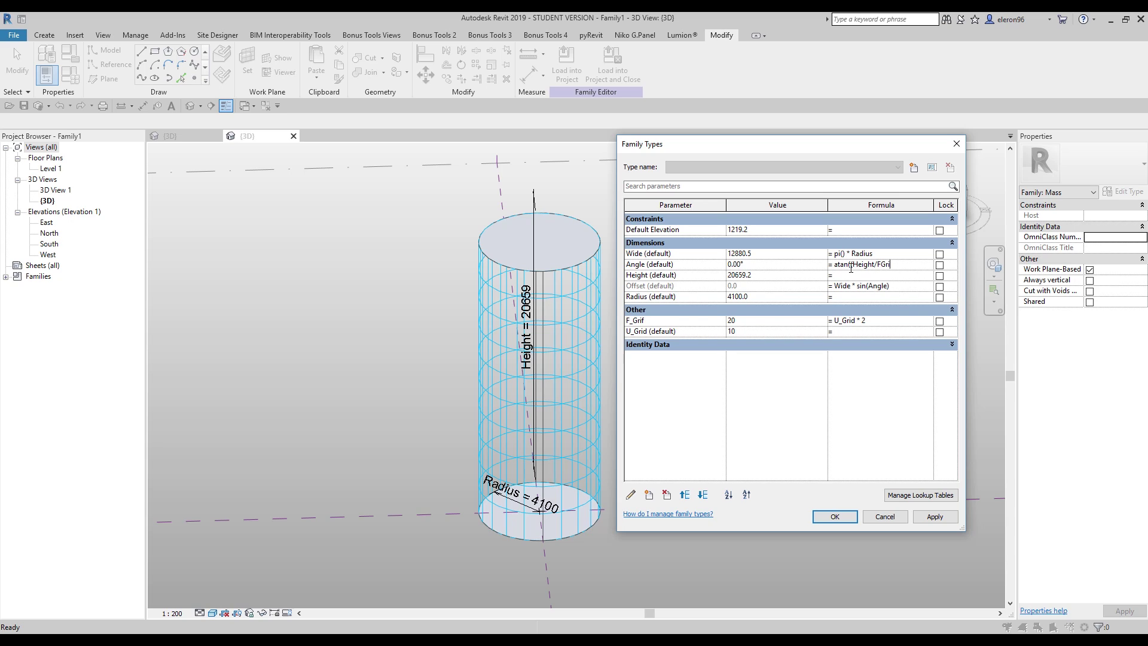
text(F)
text(d)
key(BackSpace)
text(f)/Wide))
click(873, 400)
click(650, 342)
click(880, 265)
text(_)
key(Return)
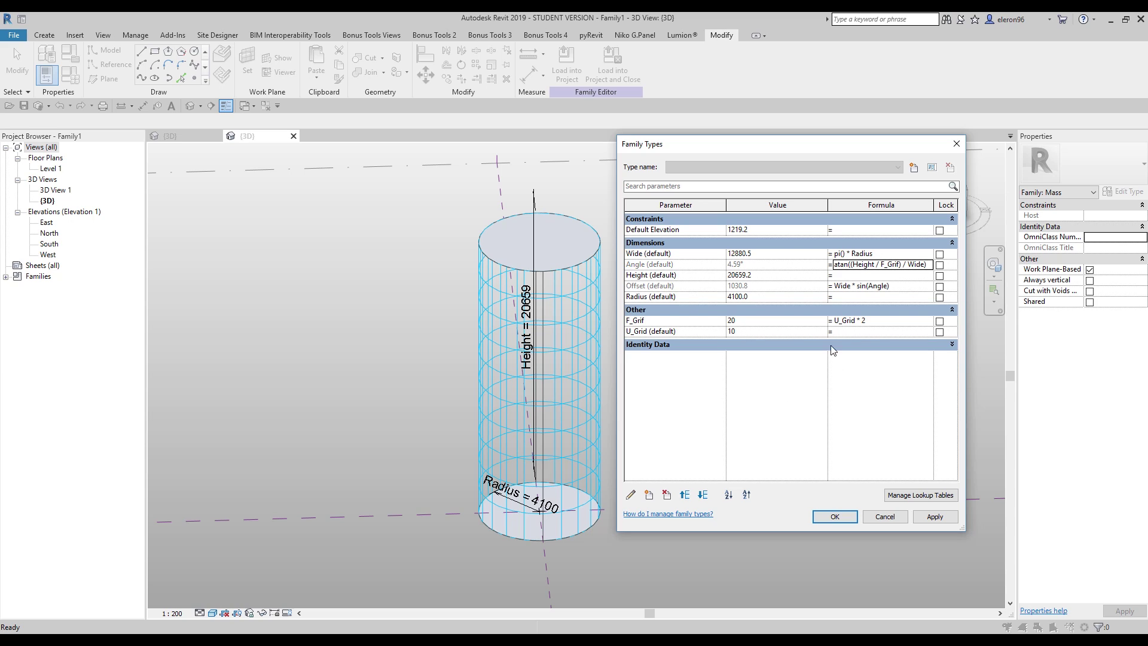
Step: Rename the F_Grif parameter to F_Grid and make it an instance parameter
click(643, 322)
click(631, 494)
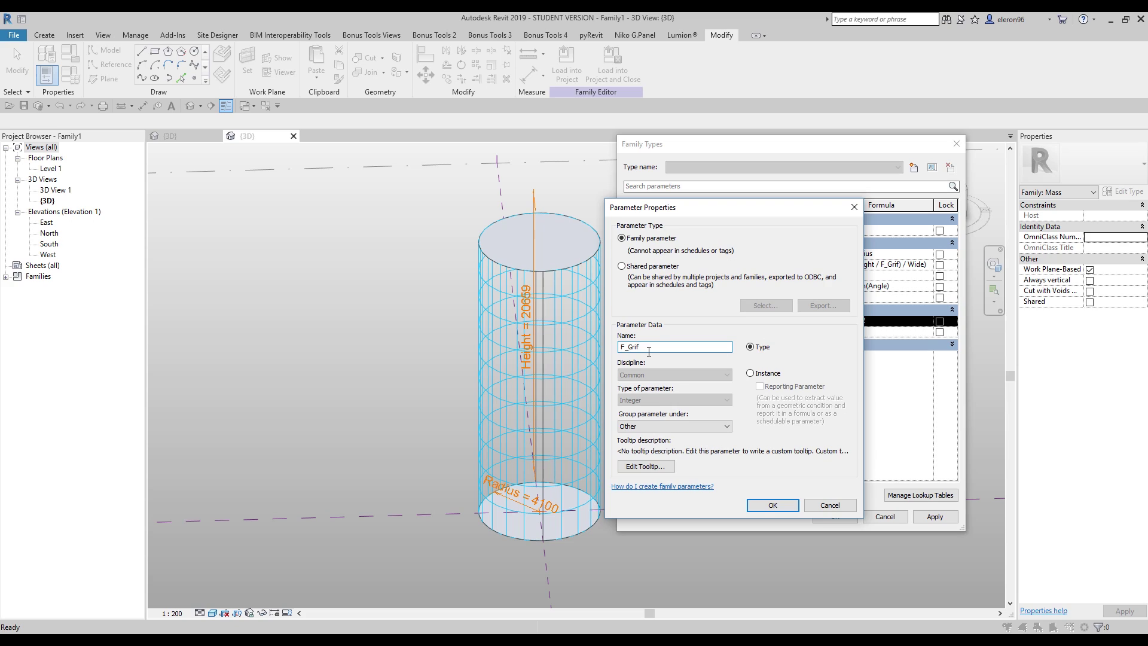
key(BackSpace)
text(d)
click(751, 373)
click(772, 505)
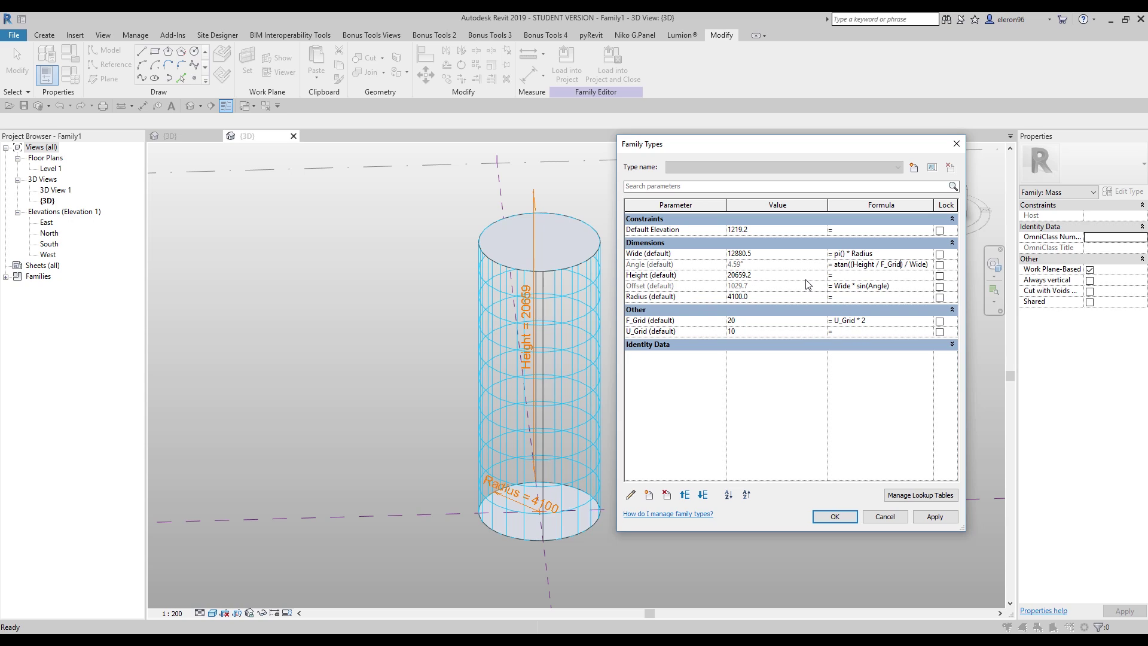
Step: Set the U_Grid parameter to 5 and apply the family types to the mass
click(771, 325)
click(766, 332)
click(778, 389)
click(851, 520)
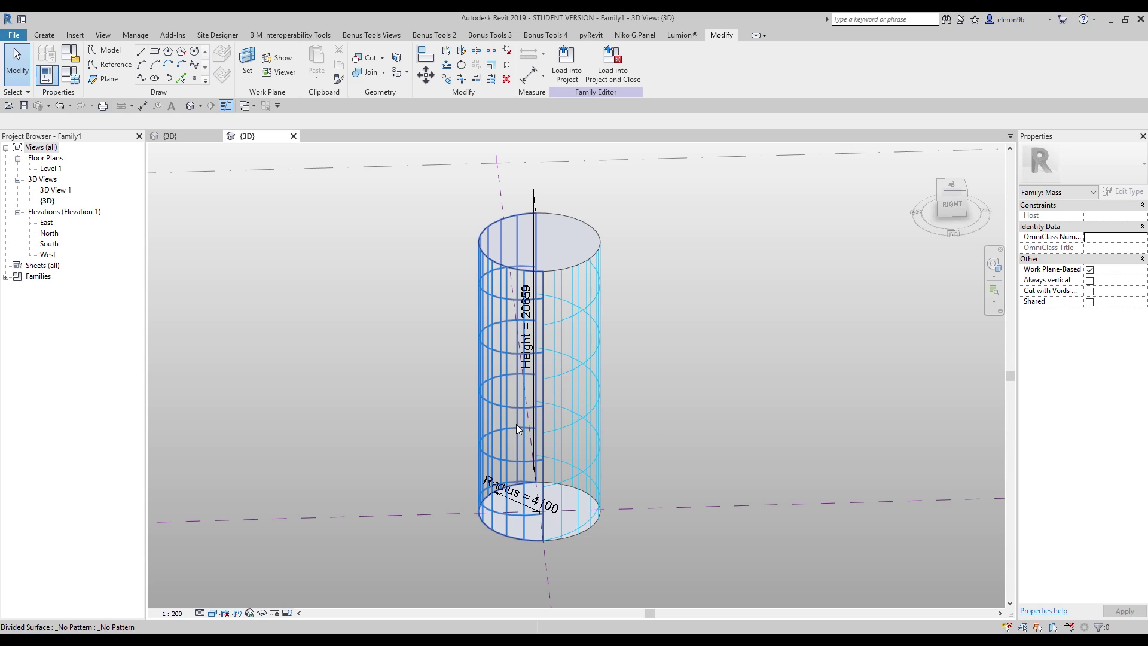
Step: Change the U Grid justification of the divided half-surface on the cylinder
click(544, 425)
key(Escape)
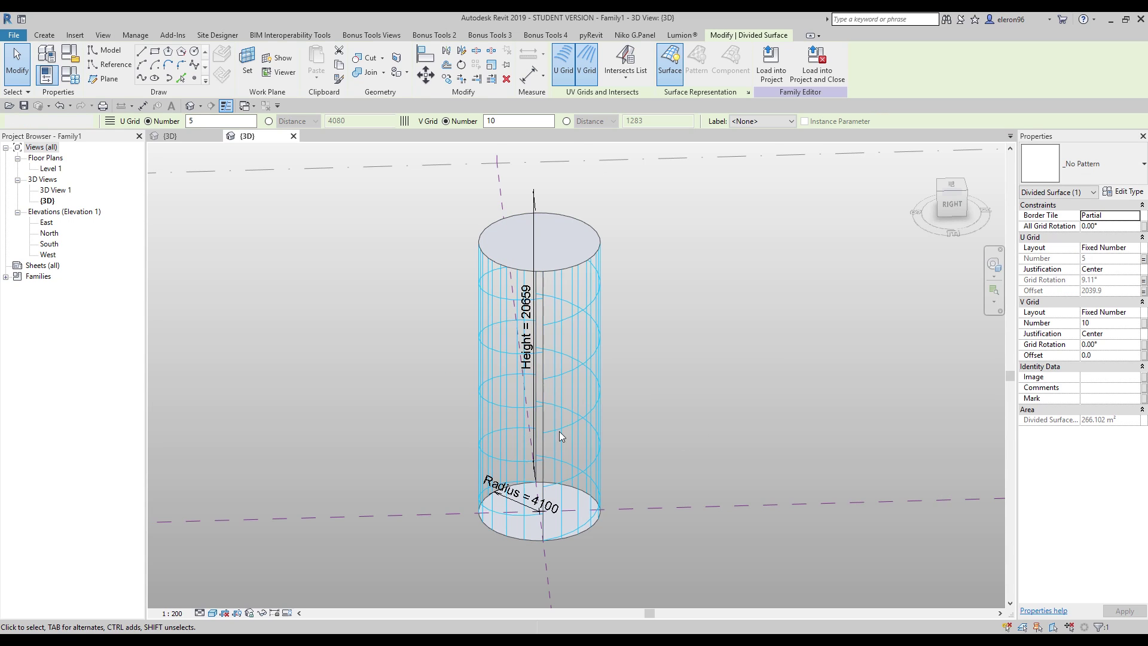
click(497, 407)
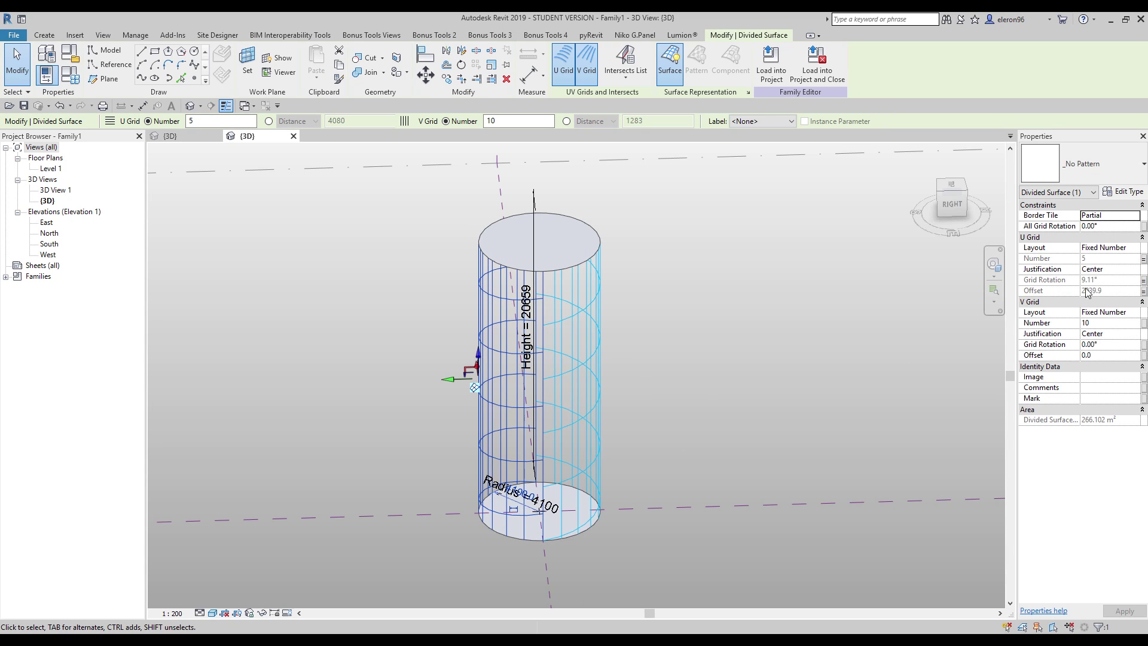
click(1135, 269)
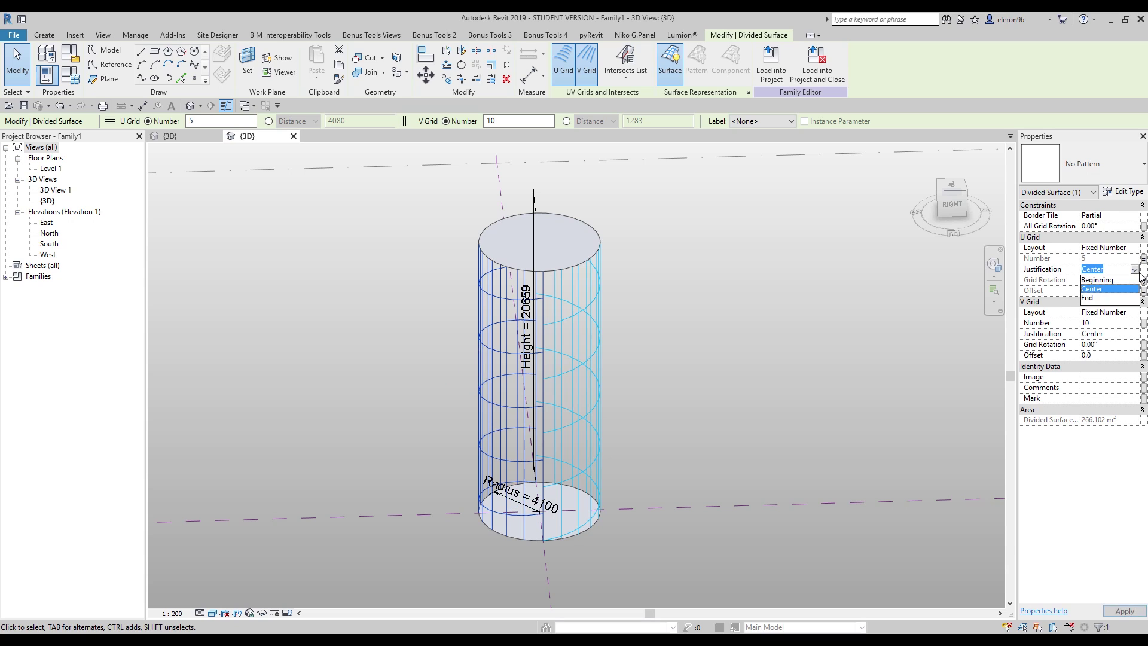
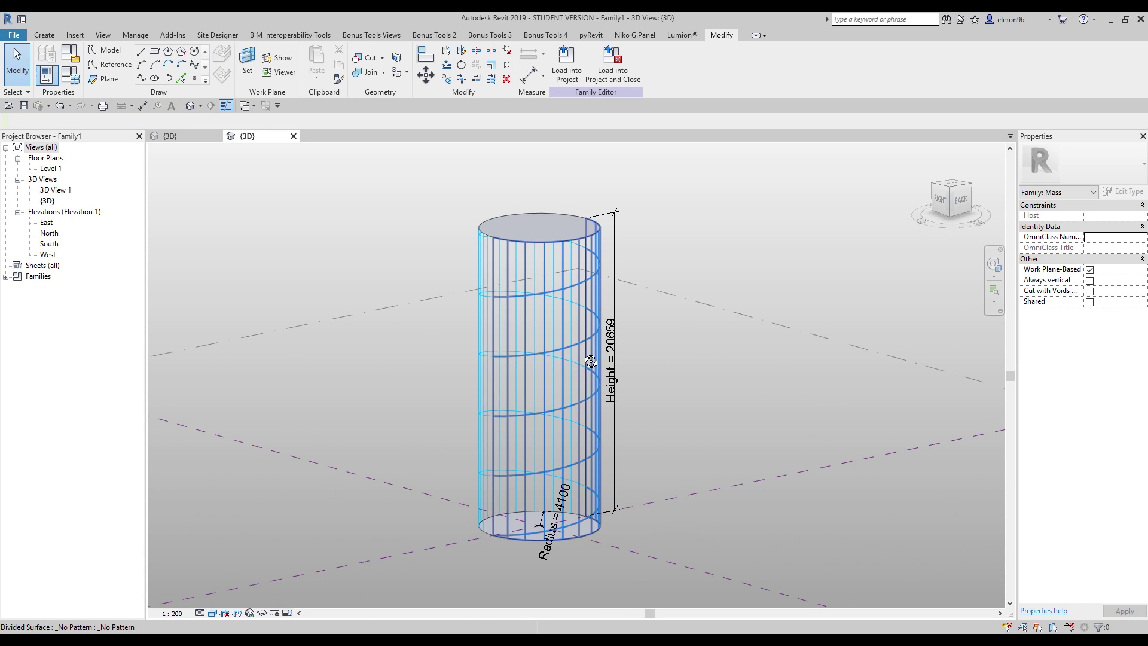
shift+middle_drag(590, 361, 488, 428)
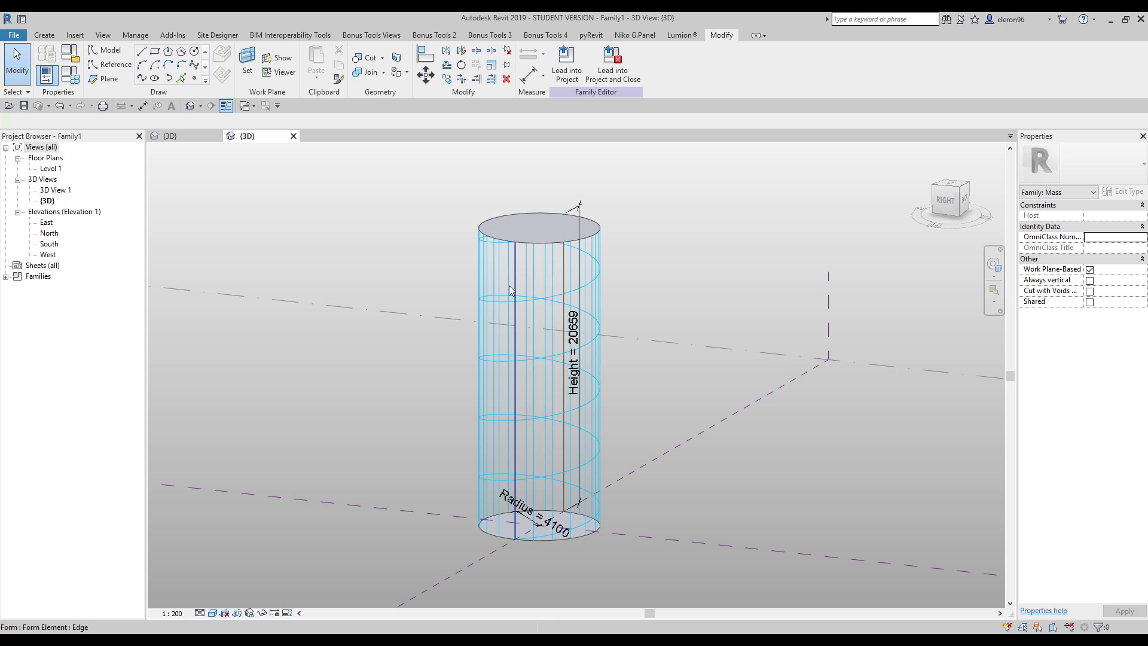
shift+middle_drag(568, 317, 604, 460)
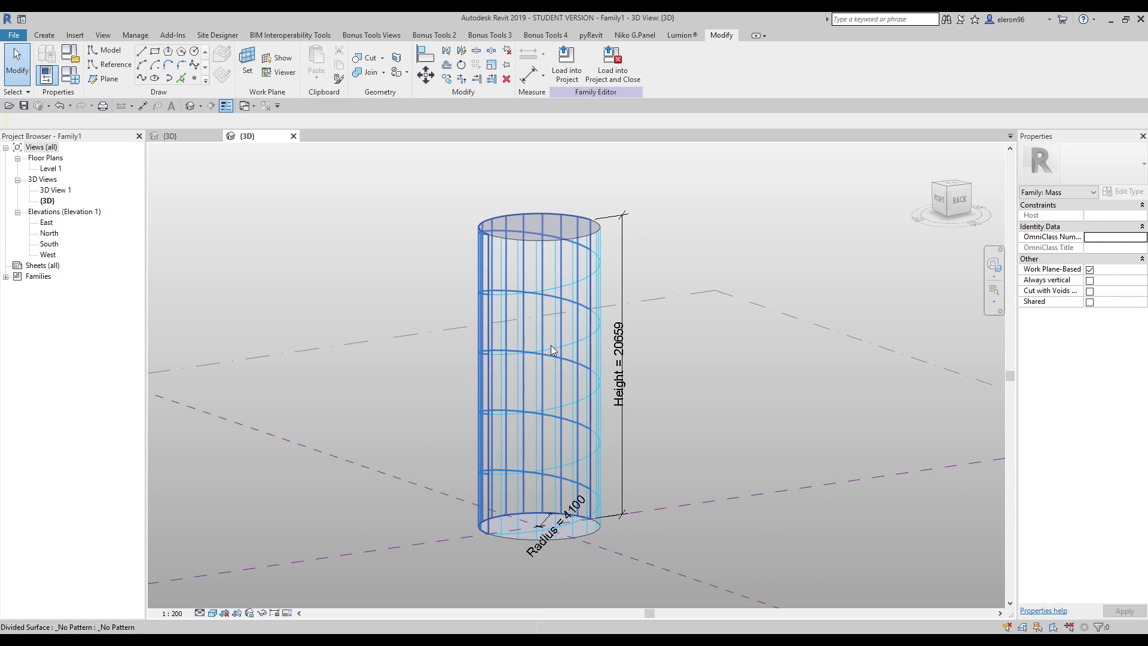
click(551, 397)
click(719, 407)
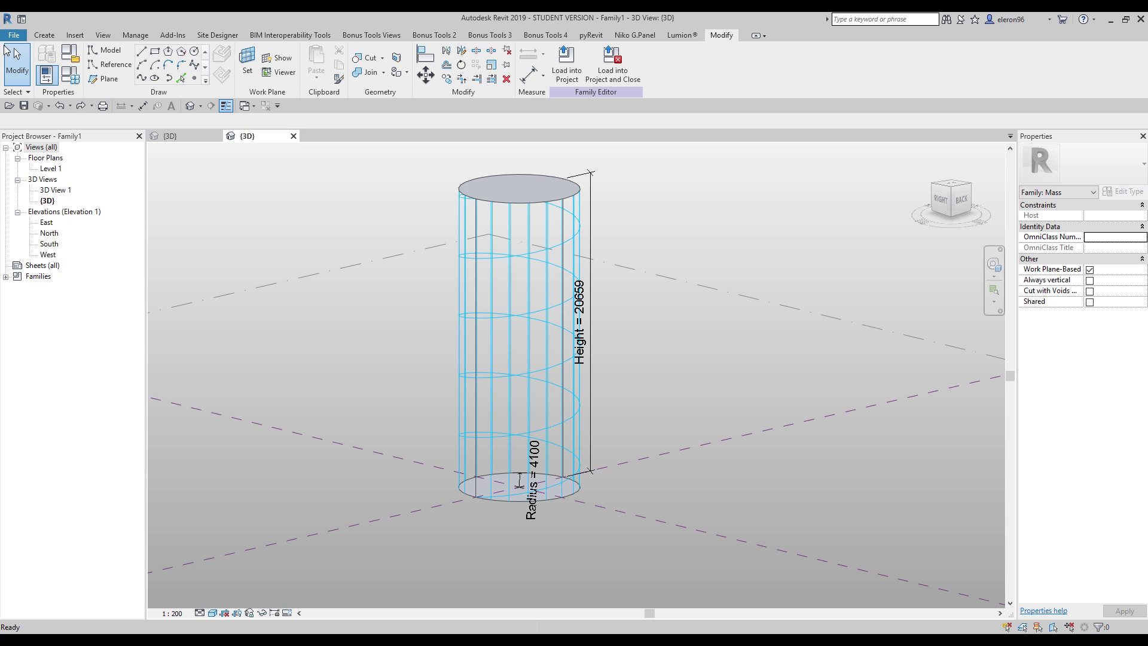
Step: Create a new family from the Metric Generic Model Pattern Based.rft template
click(13, 35)
mouse_move(77, 87)
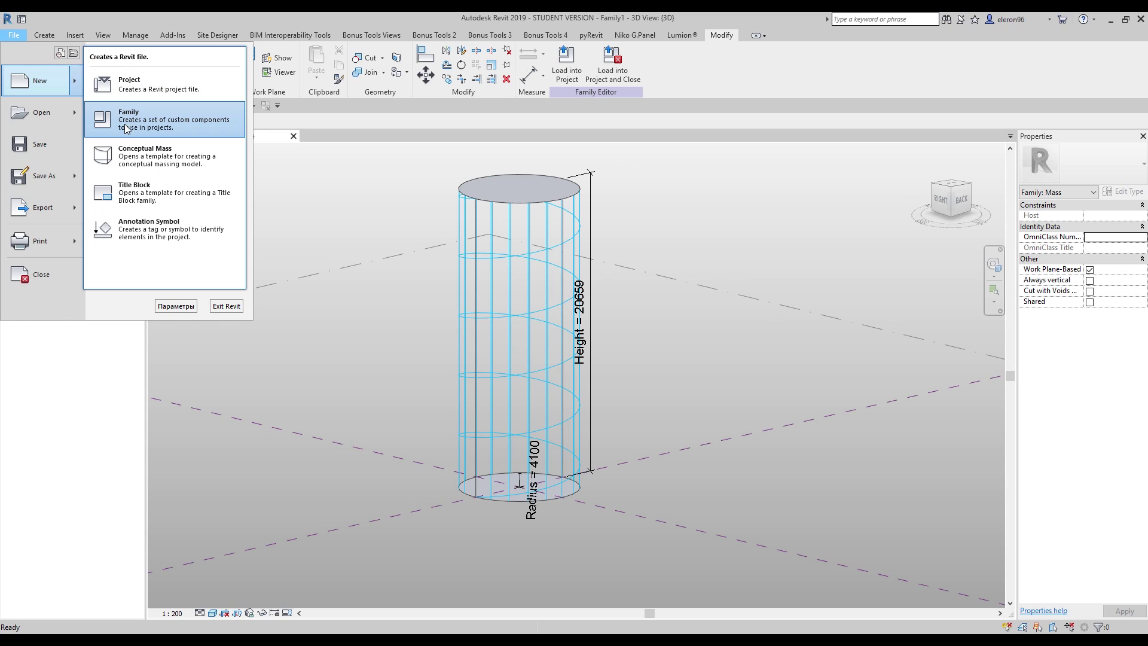
click(158, 133)
scroll(402, 293, down, 10)
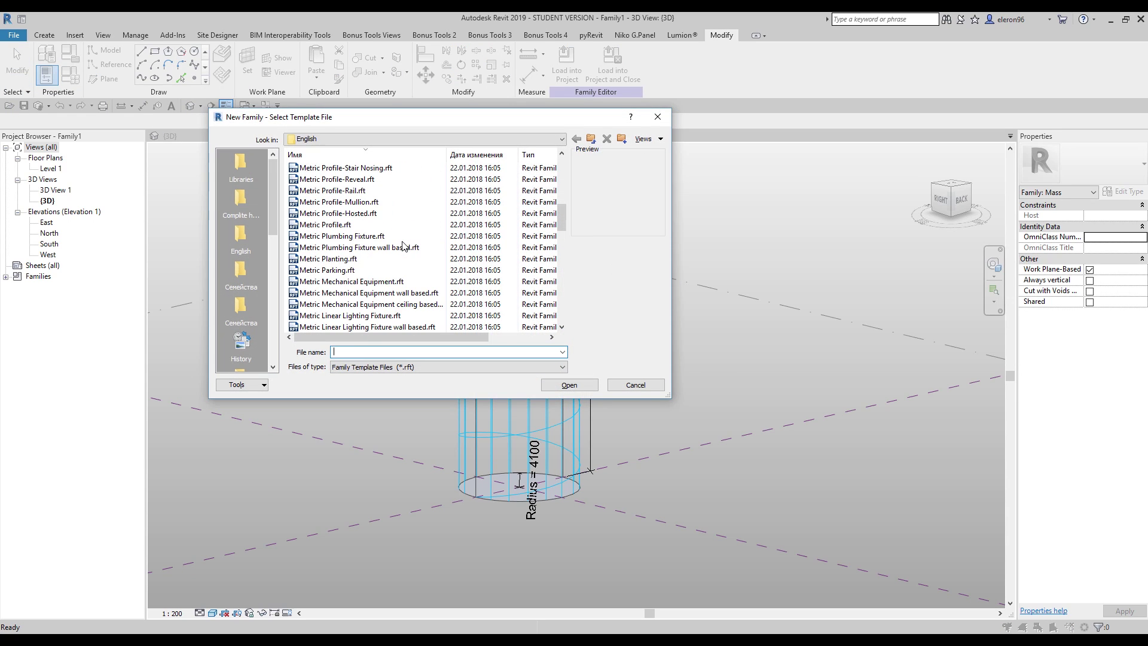
scroll(402, 293, down, 3)
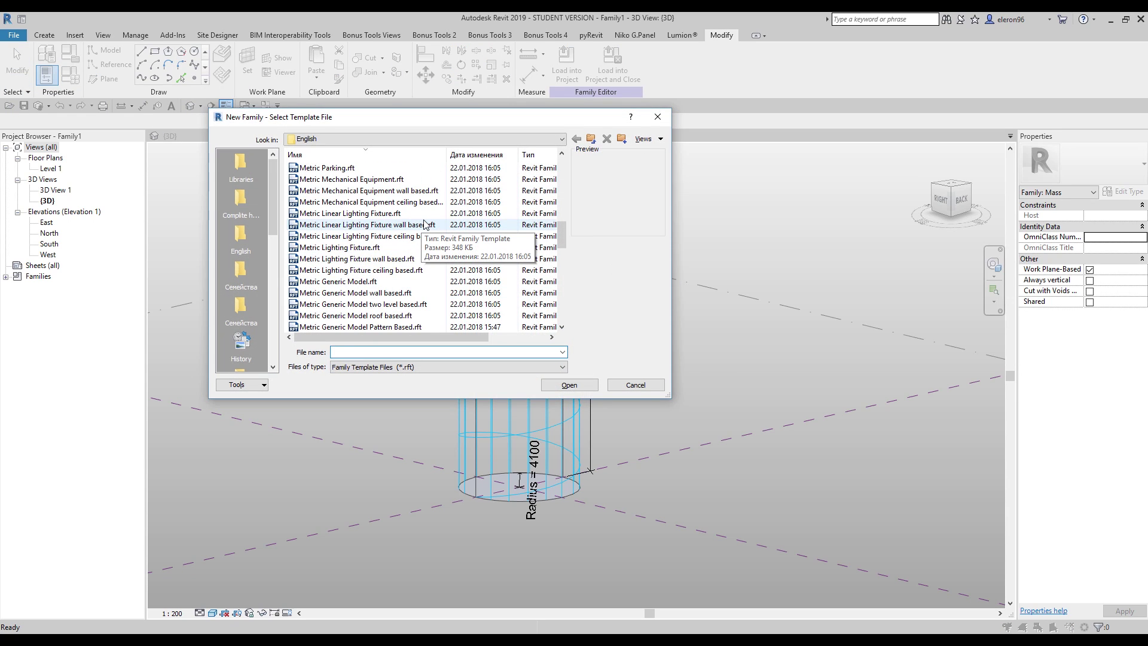
click(425, 225)
click(425, 236)
scroll(412, 251, down, 2)
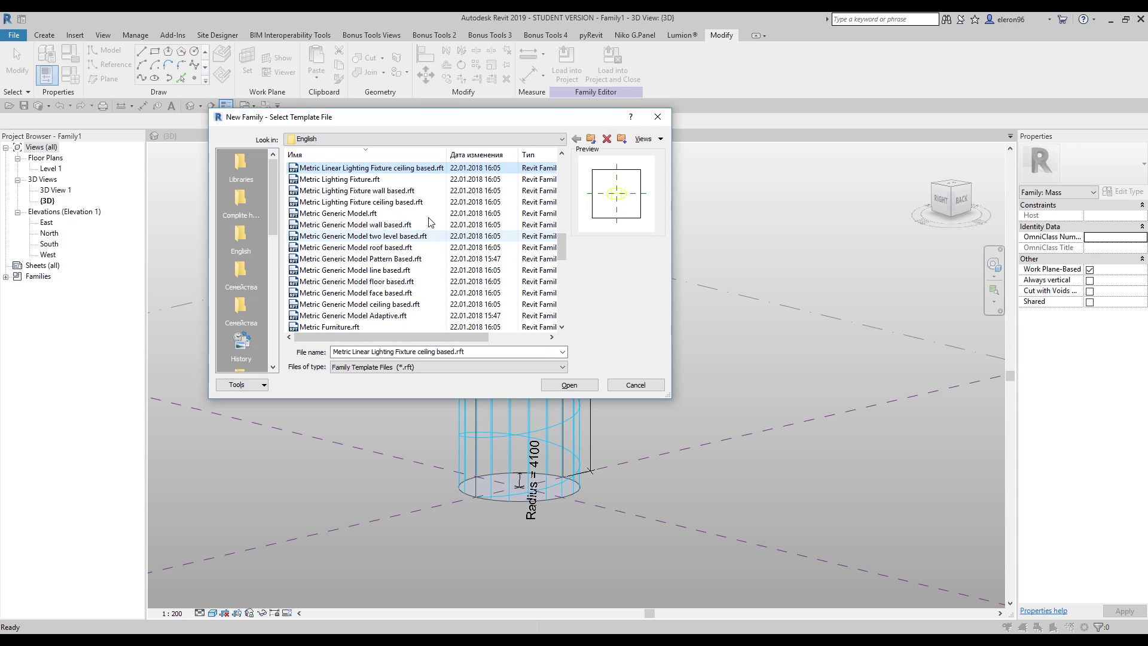
click(406, 259)
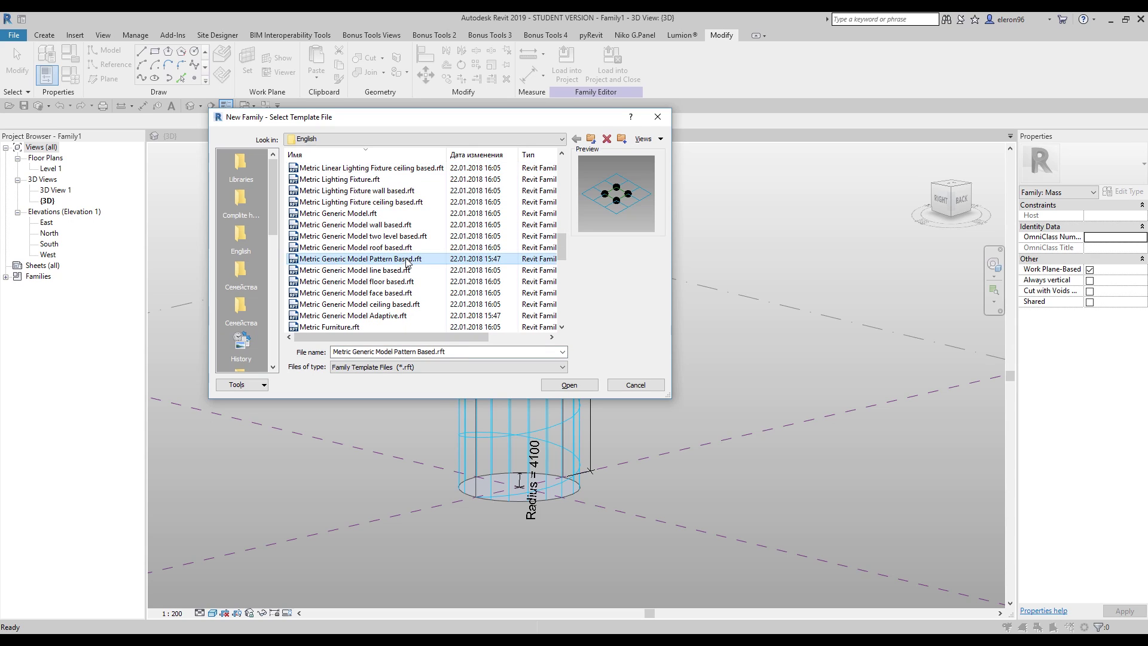
click(580, 387)
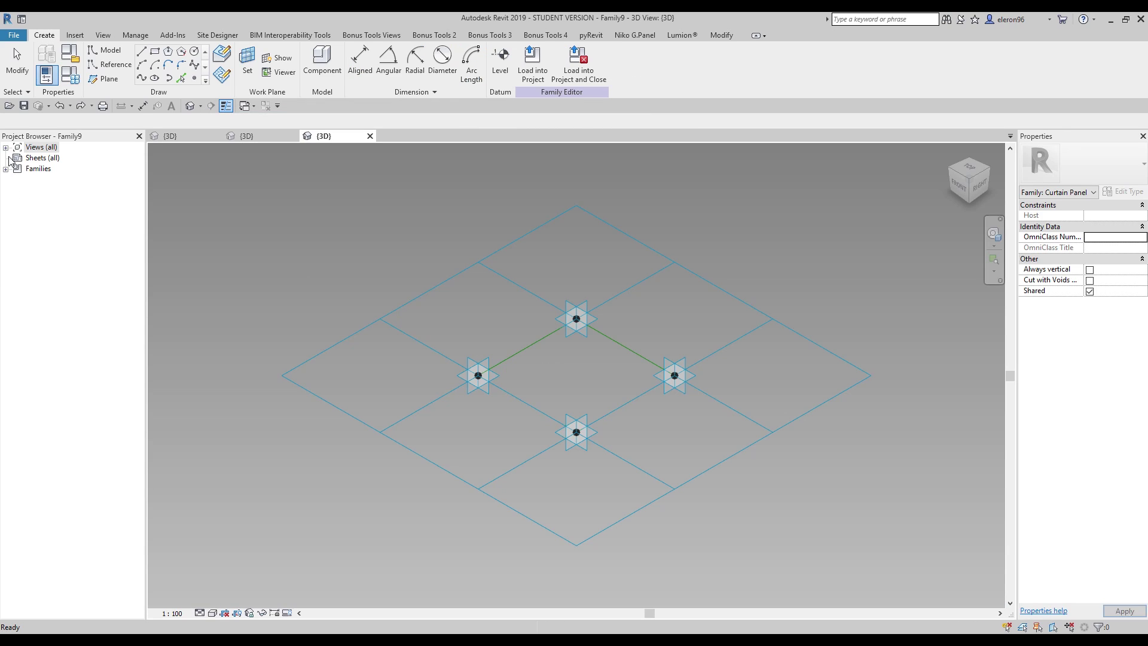
Step: Open the Level 1 floor plan of the new curtain panel family
click(17, 149)
click(18, 159)
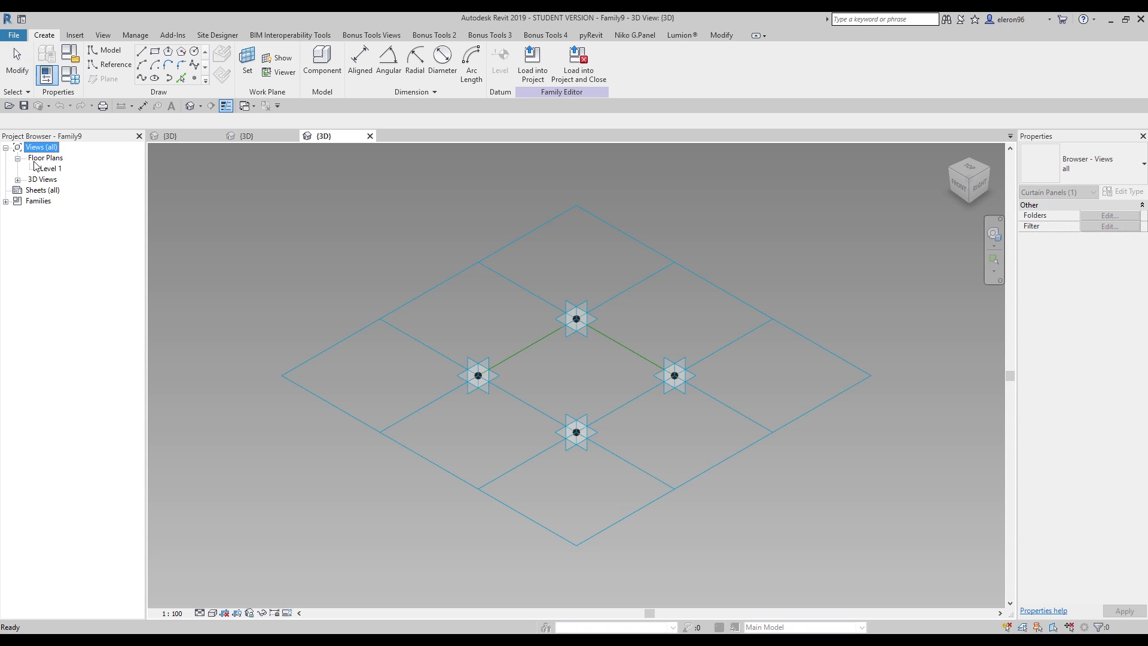
double_click(51, 169)
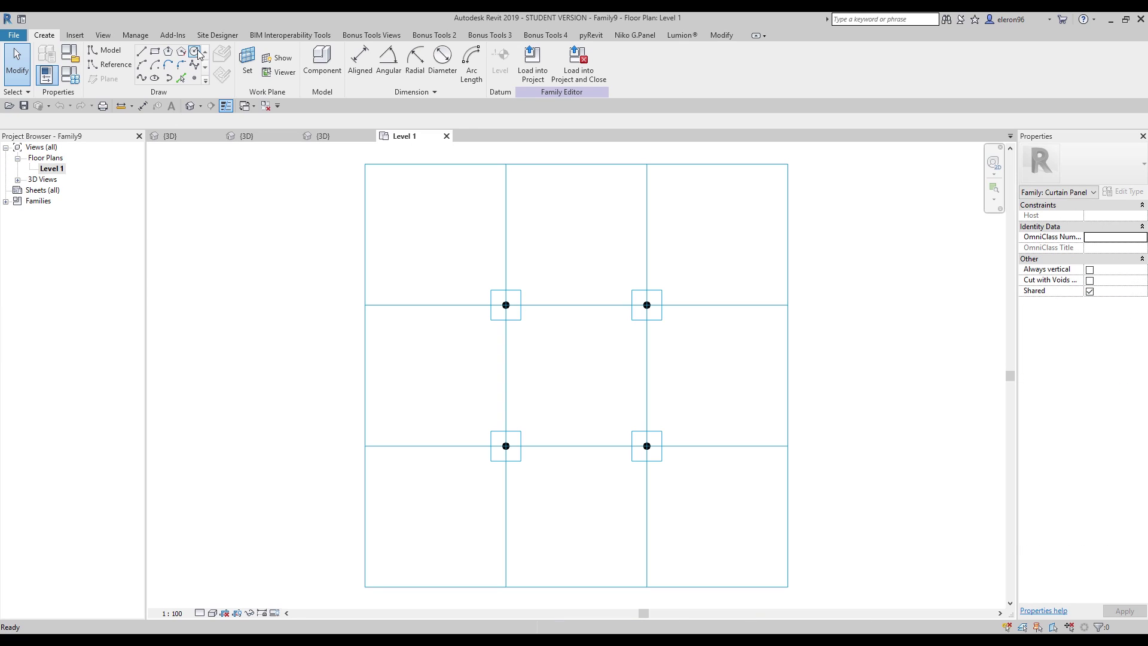
Step: Set the tile pattern grid's horizontal spacing to 1500 and its vertical spacing to 3000
drag(864, 185, 751, 303)
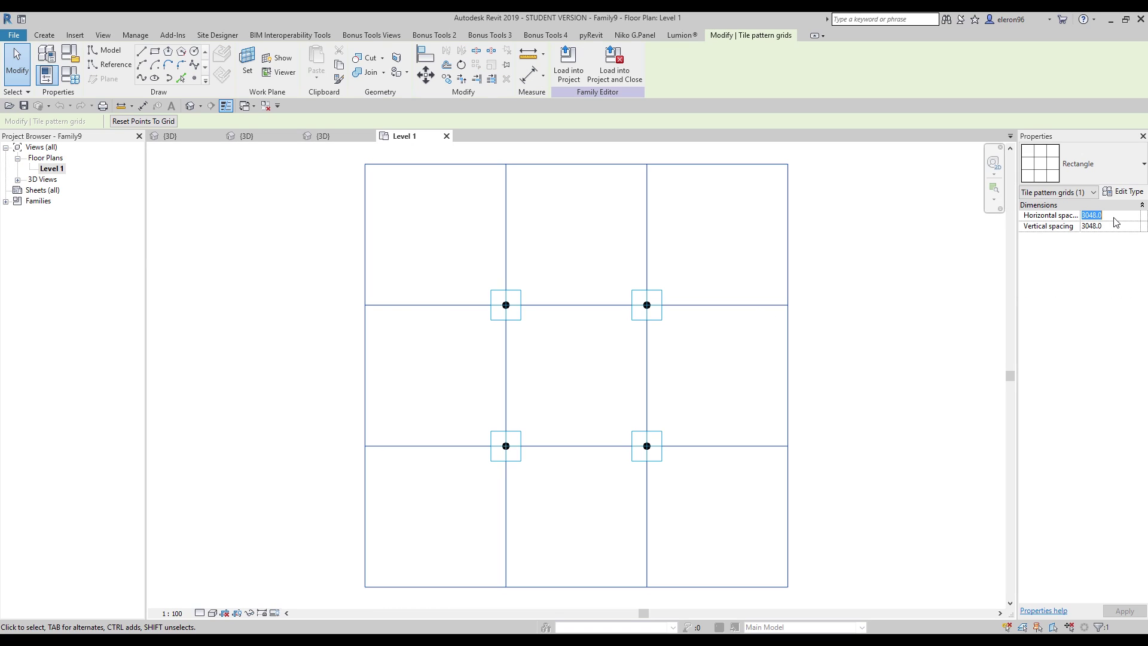
key(Return)
click(1112, 229)
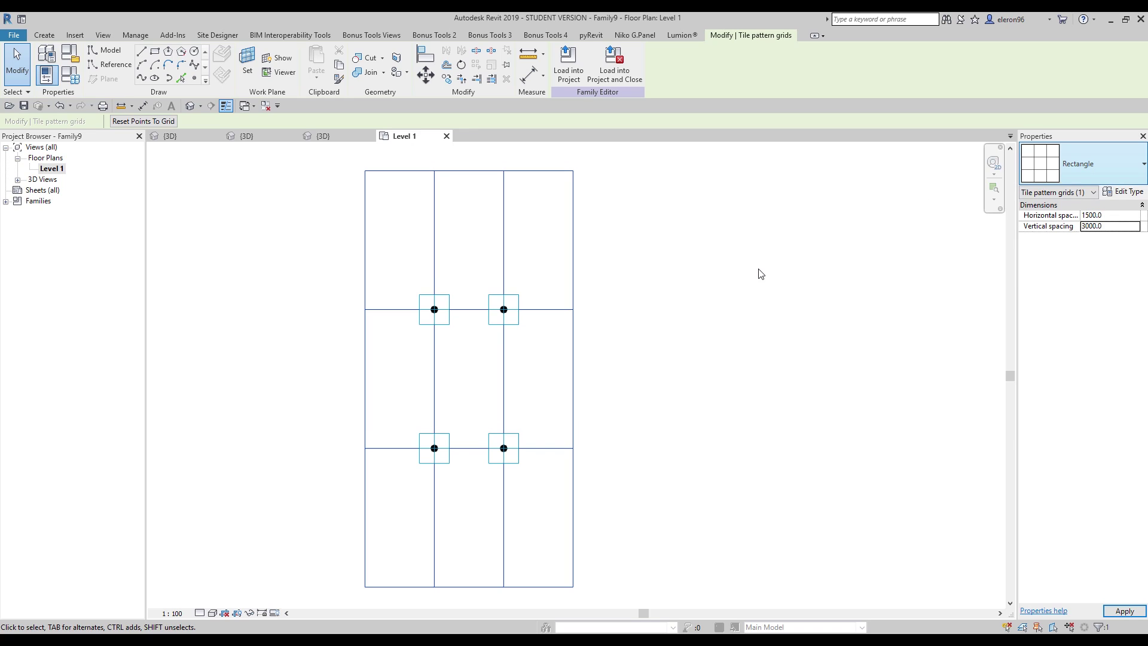
Step: Draw a model-line circle with a radius of about 180 near the middle of the central grid tile and select it
scroll(672, 313, up, 5)
key(l)
key(i)
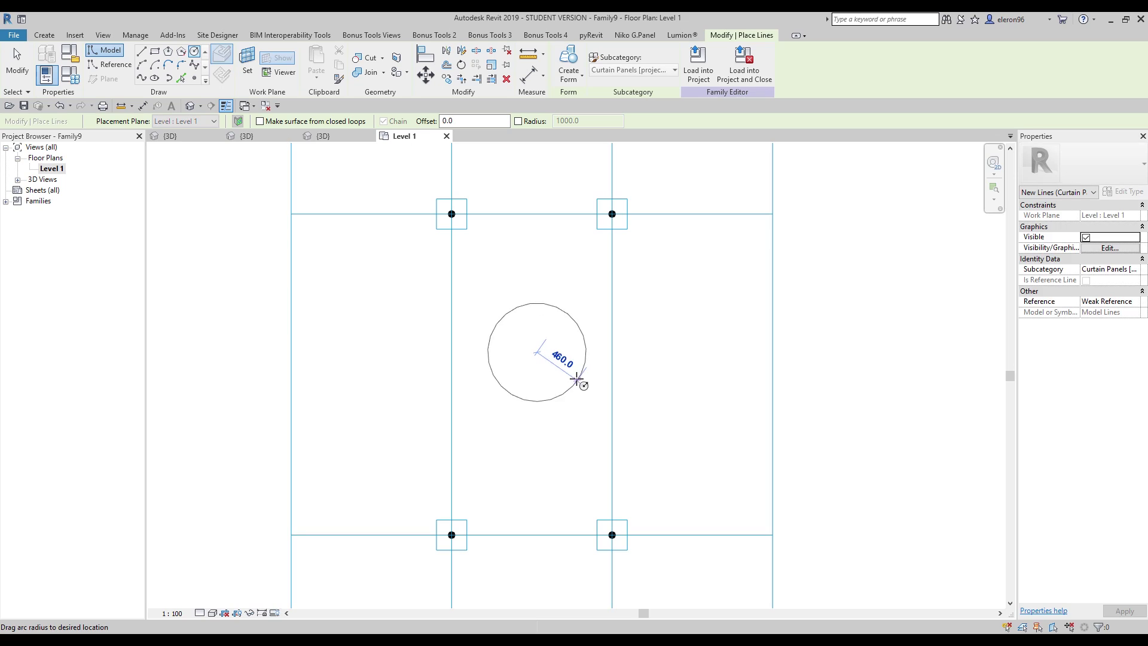
click(552, 361)
key(Escape)
key(Escape)
click(545, 370)
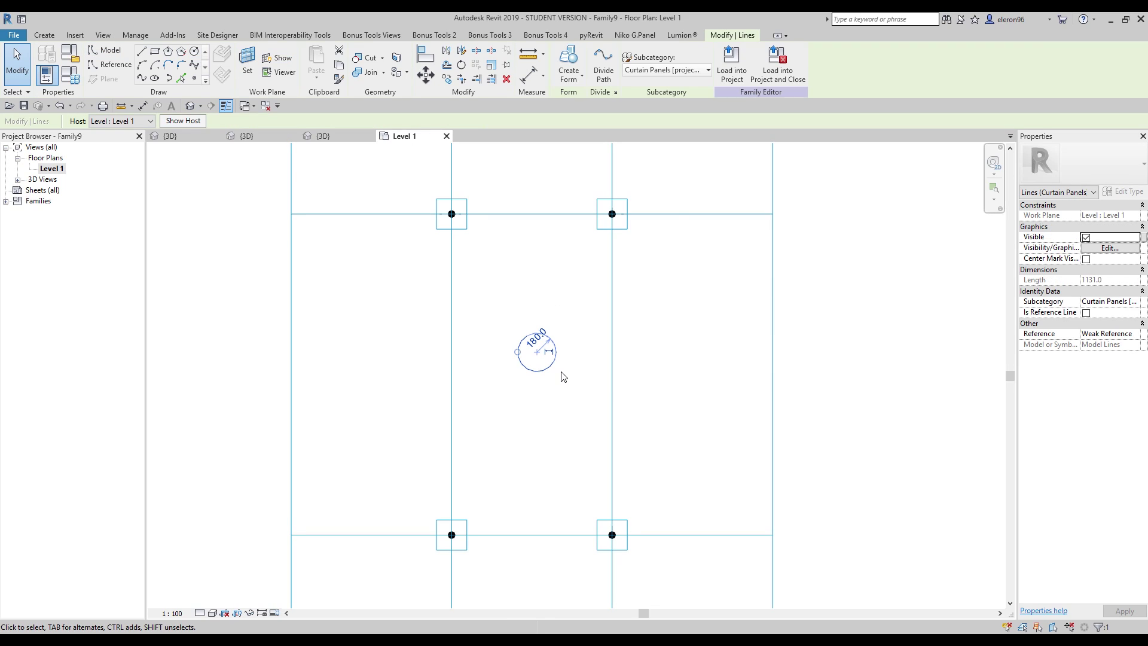
scroll(562, 375, up, 3)
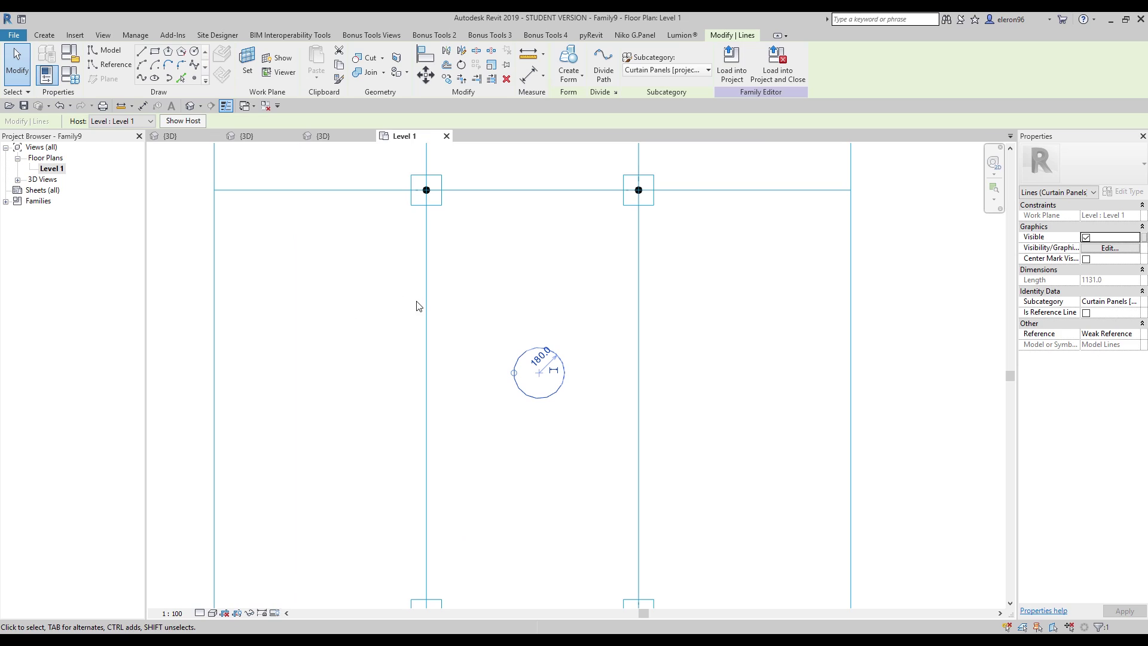
Step: Create a solid form from the chain of four reference lines around the central grid tile
key(Tab)
click(524, 520)
middle_drag(526, 454, 528, 294)
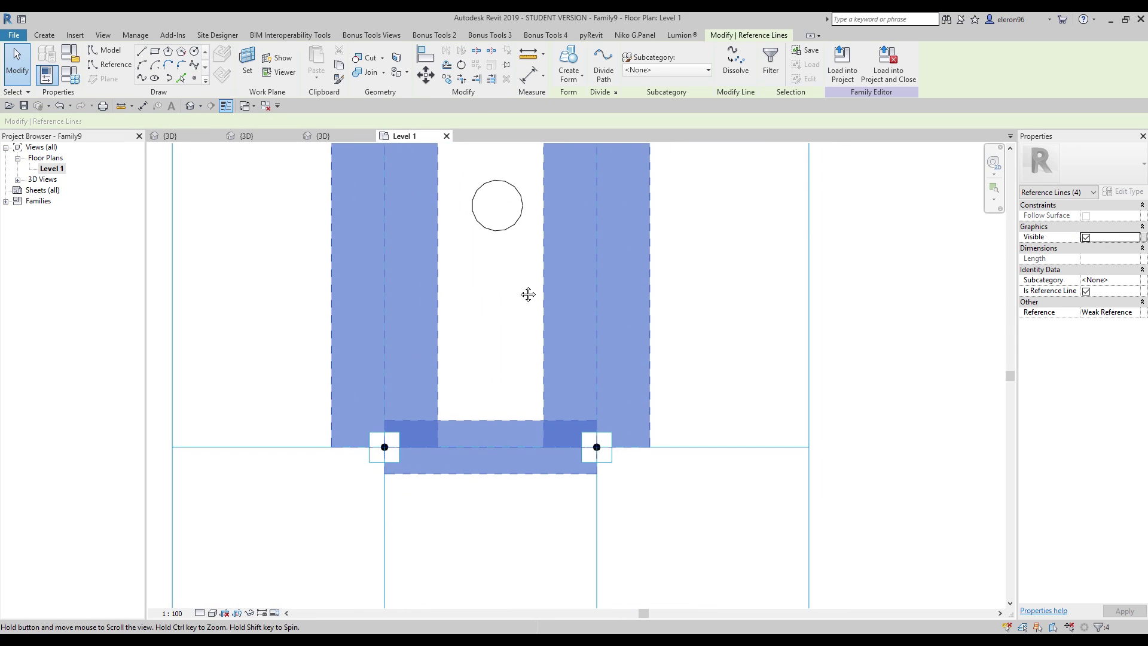
scroll(514, 263, down, 2)
click(562, 54)
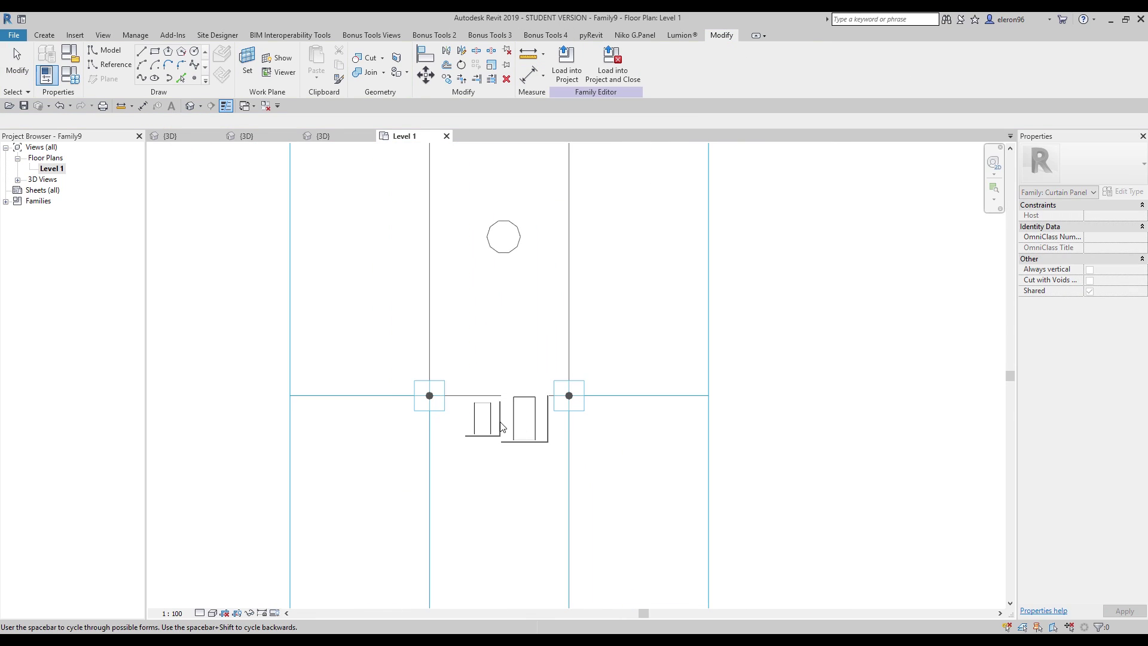
middle_drag(596, 305, 617, 395)
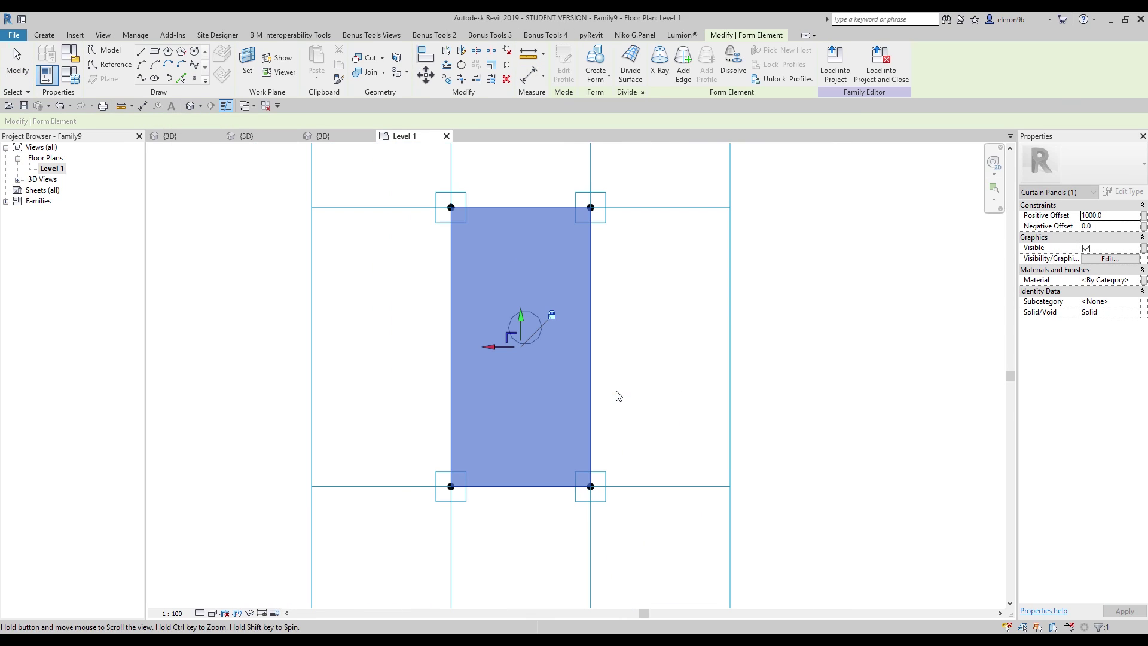
Step: Associate the panel form's Positive Offset with a new instance family parameter named H_Panel
click(1143, 215)
click(730, 370)
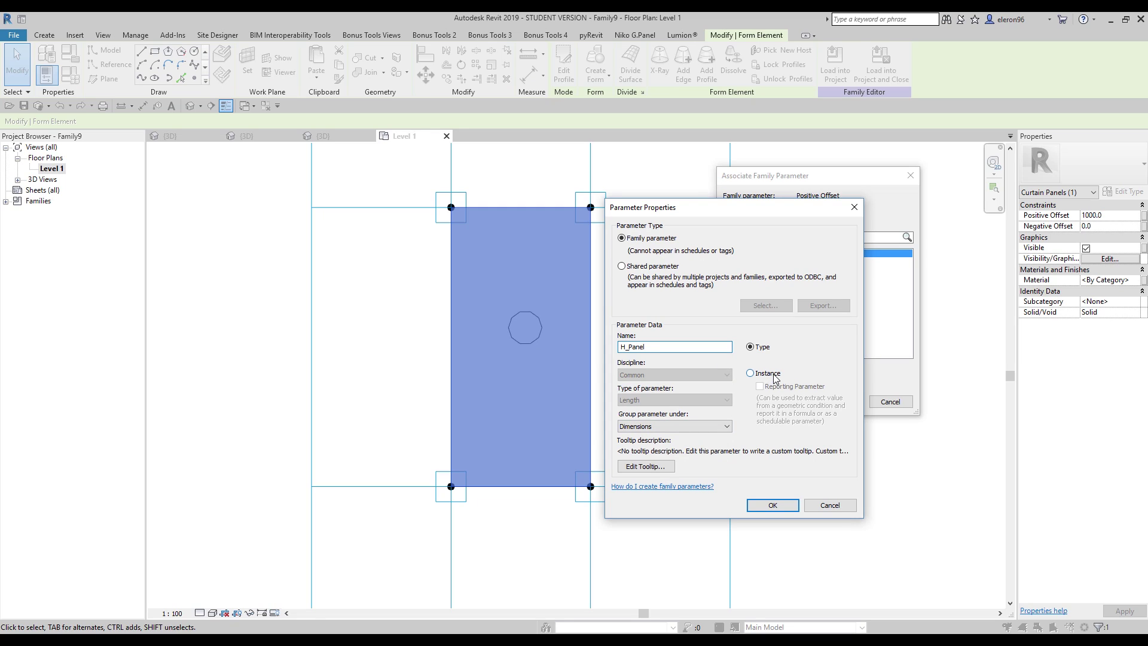
click(772, 505)
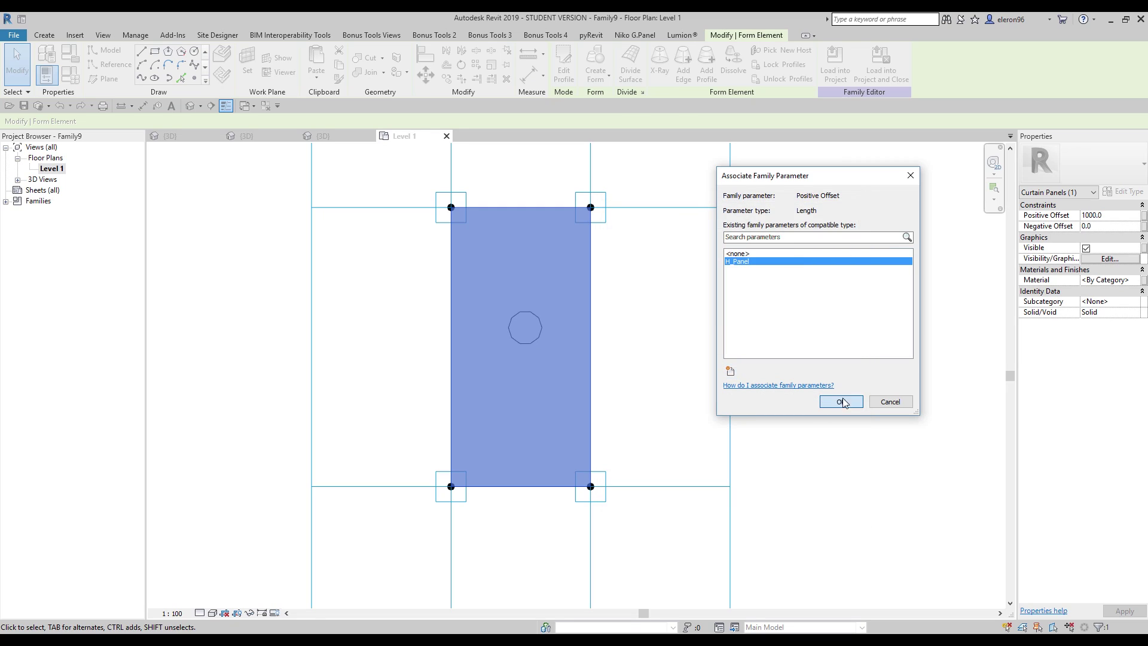
click(838, 402)
Step: Set the H_Panel family parameter to 100 and deselect the panel form
click(55, 69)
click(396, 235)
text(100.0)
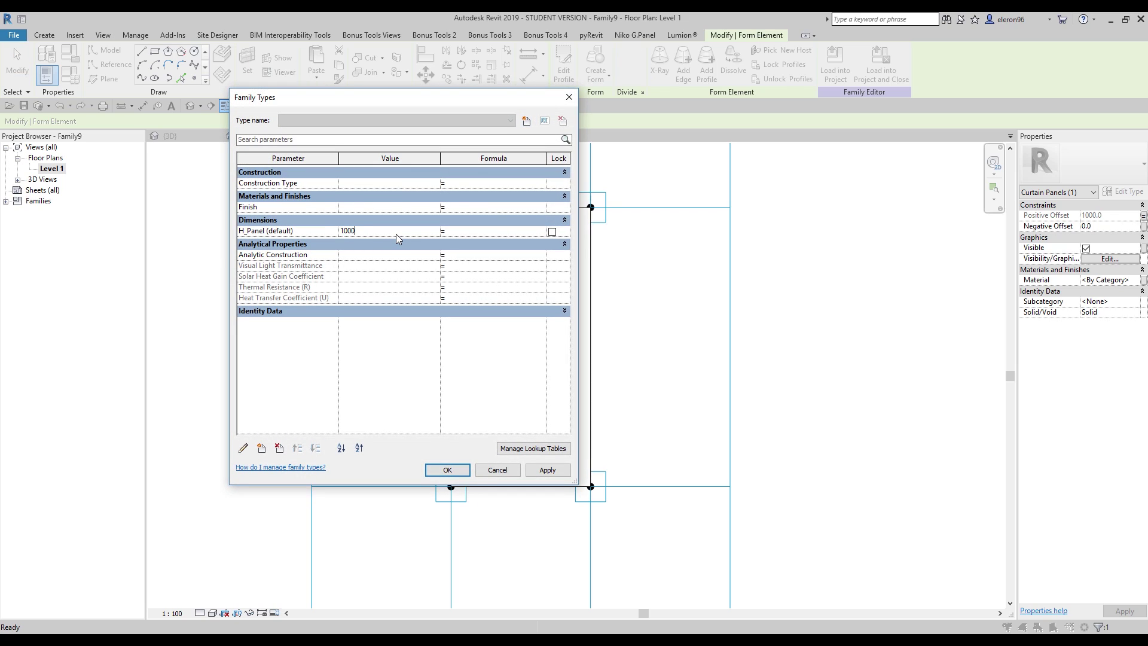
key(Tab)
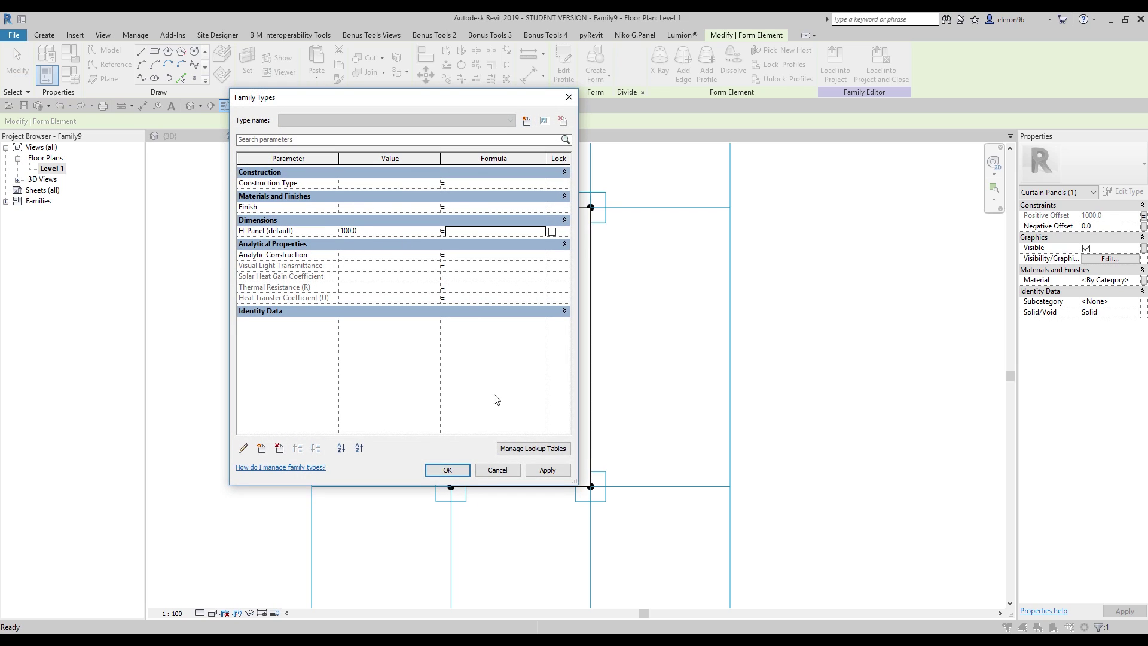
click(447, 470)
key(Escape)
Step: Set the Level 1 view's visual style to Wireframe
click(212, 614)
click(245, 542)
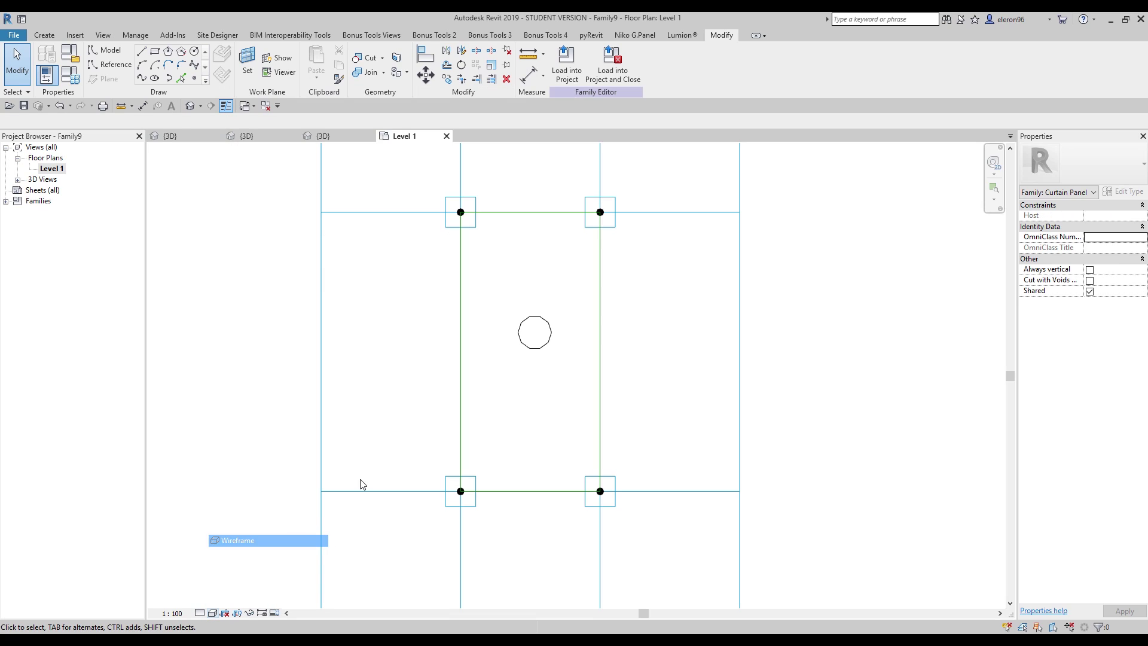
click(522, 333)
key(Escape)
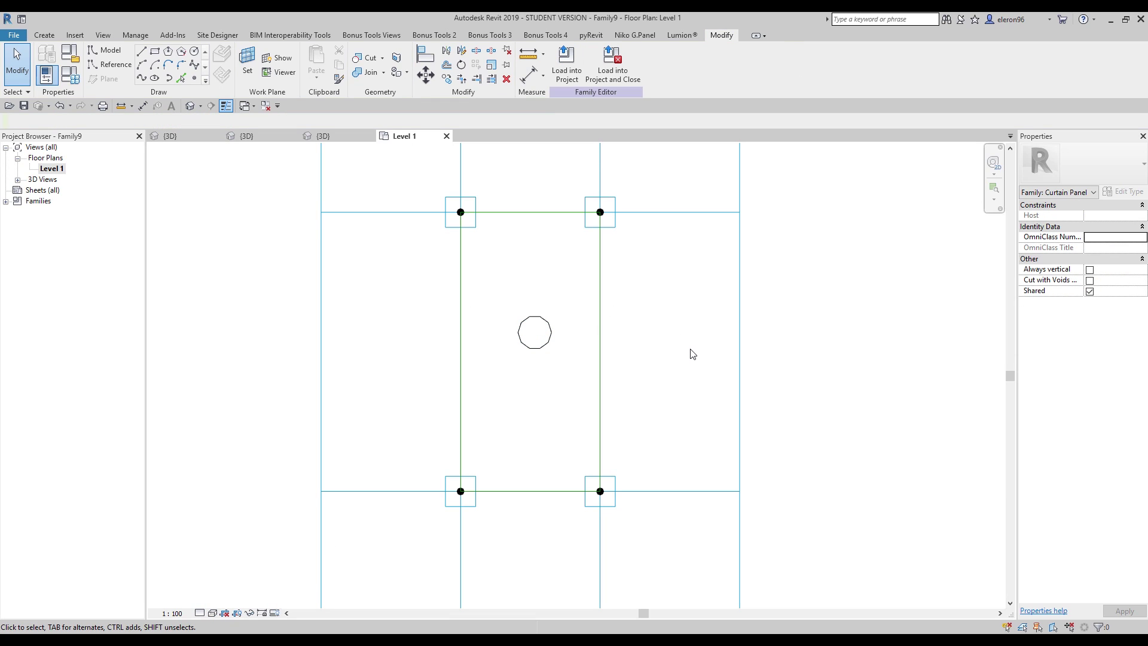
key(i)
click(541, 215)
key(Escape)
key(Escape)
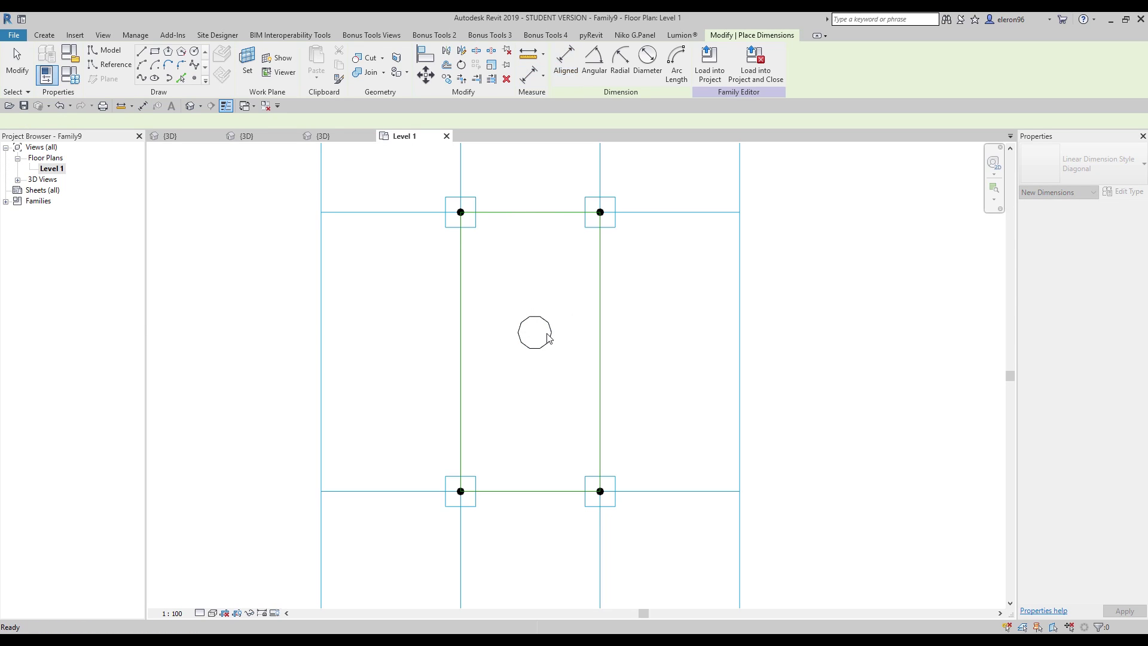
Step: Make the center mark of the circle inside the panel visible
click(549, 339)
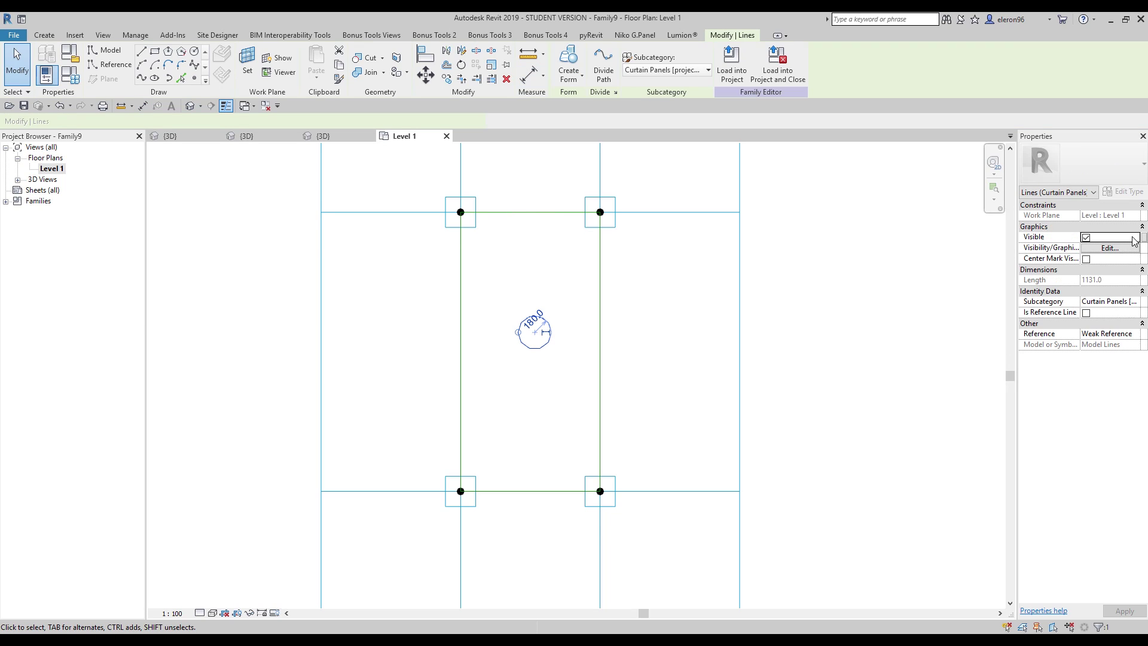
click(1093, 259)
click(638, 358)
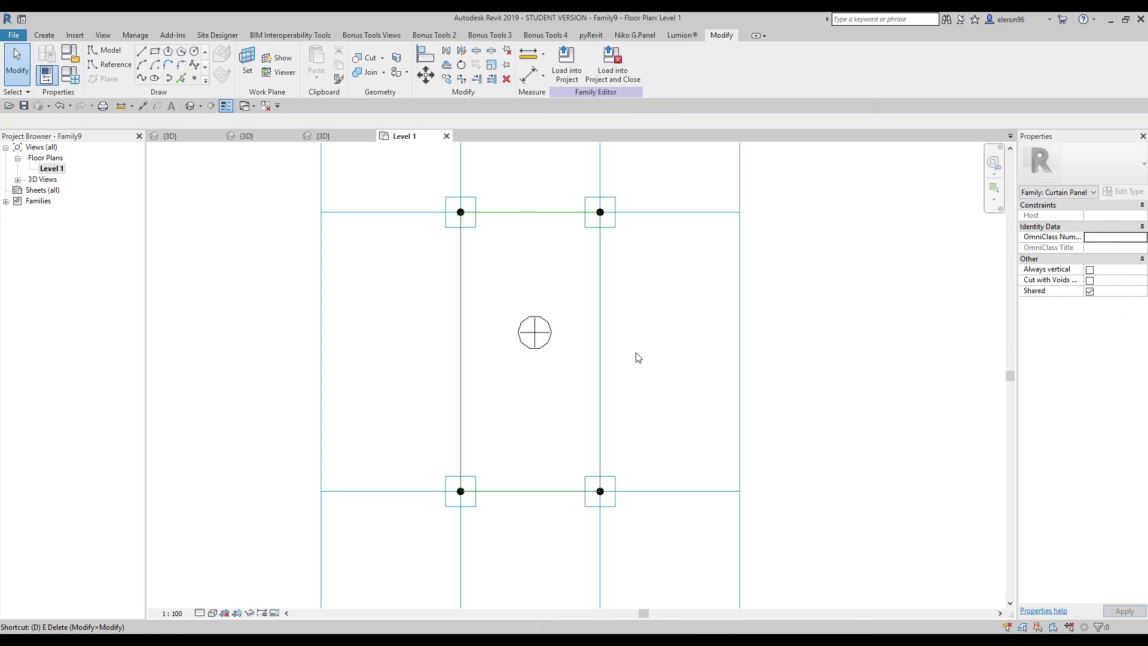
Step: Dimension the circle's center between the panel's upper and lower edges with an aligned dimension and make the segments equal
key(d)
key(i)
click(545, 213)
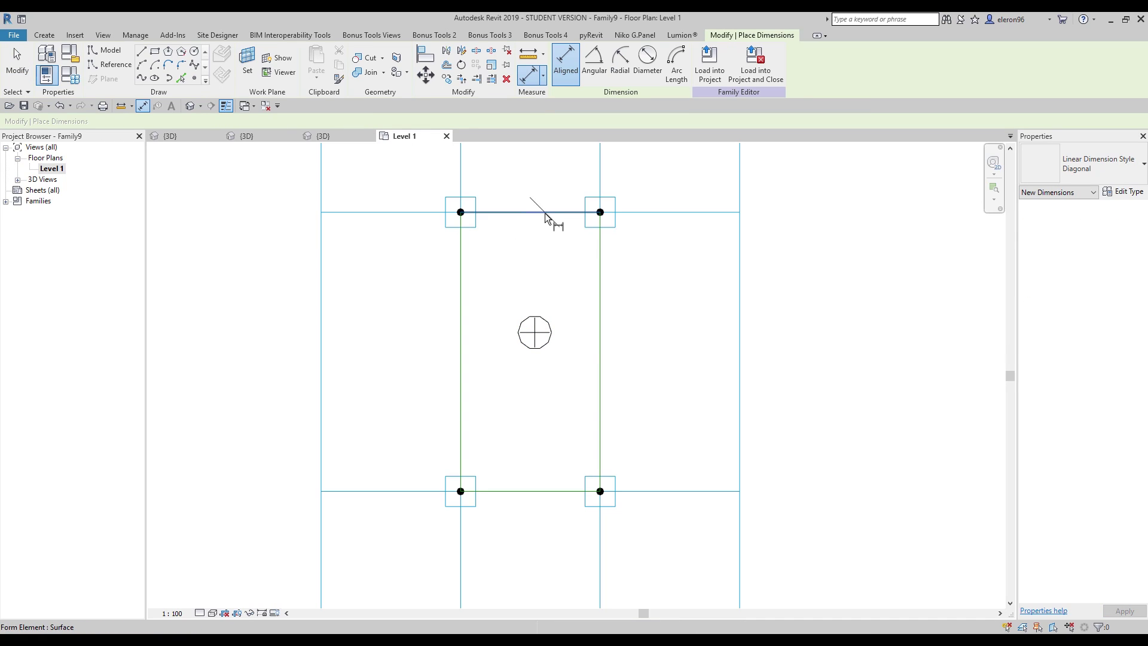
click(537, 332)
click(558, 491)
click(870, 411)
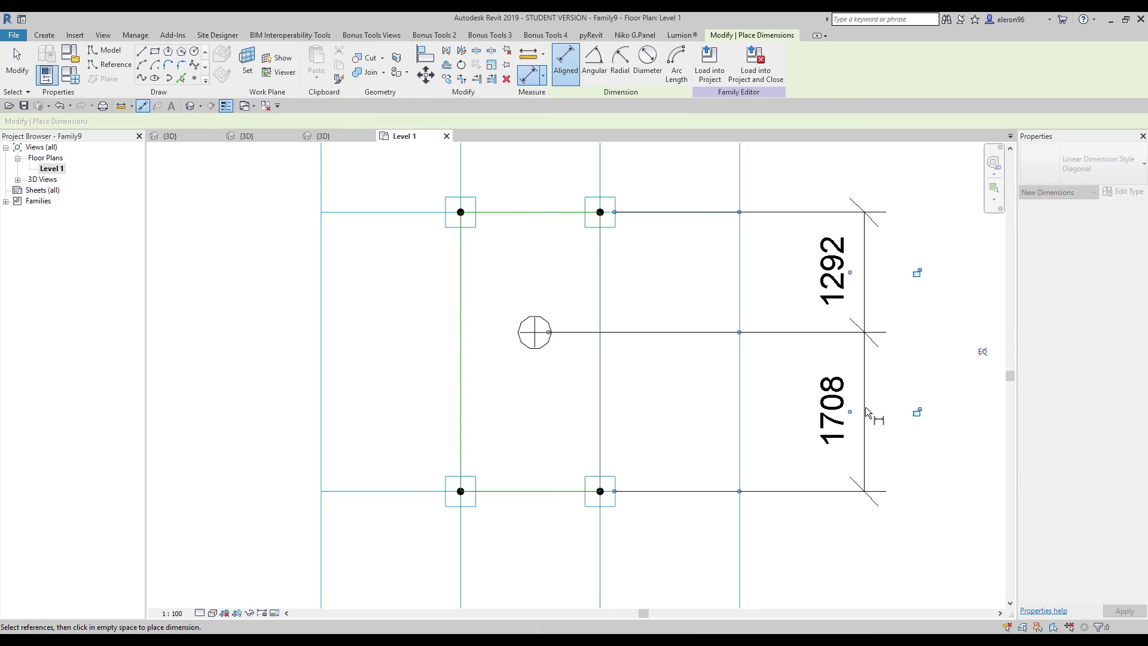
click(972, 353)
click(461, 358)
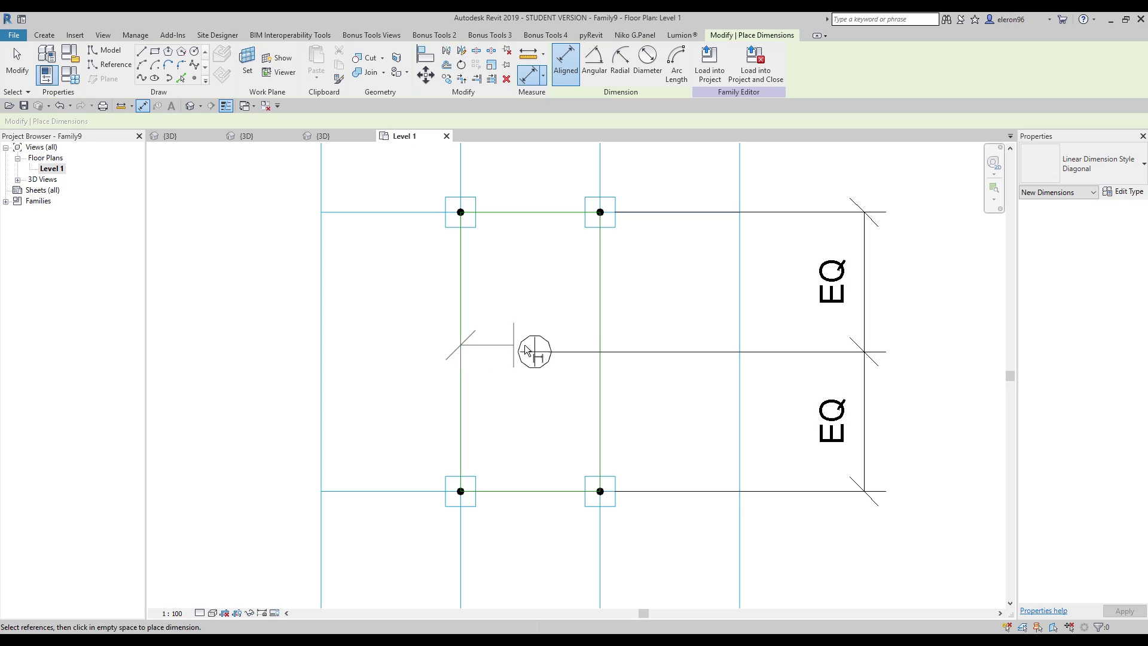
click(537, 354)
click(598, 375)
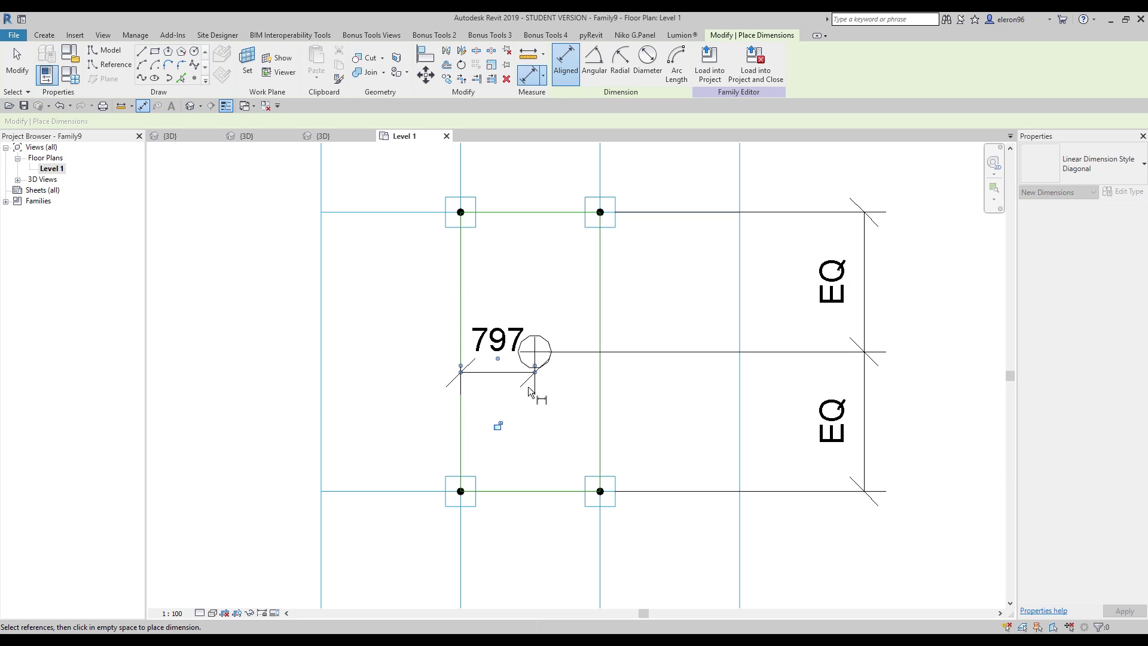
key(ctrl+z)
Step: Dimension the circle's center between the panel's two long edges, place the dimension above the panel, and make its segments equal
click(461, 373)
click(534, 353)
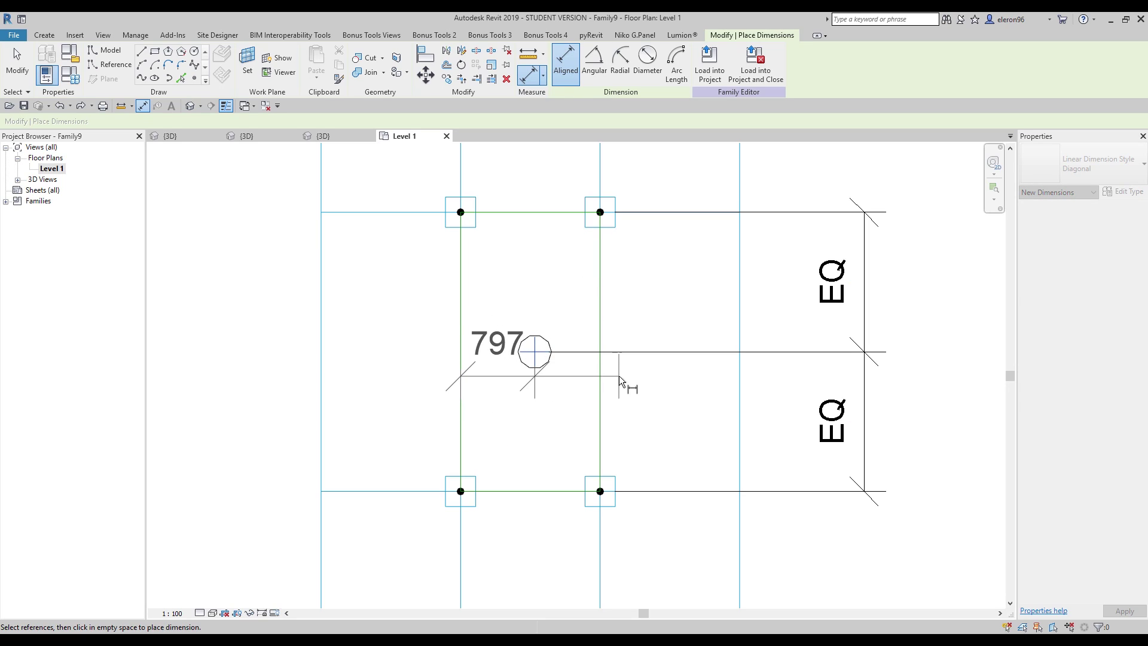
click(602, 379)
click(546, 254)
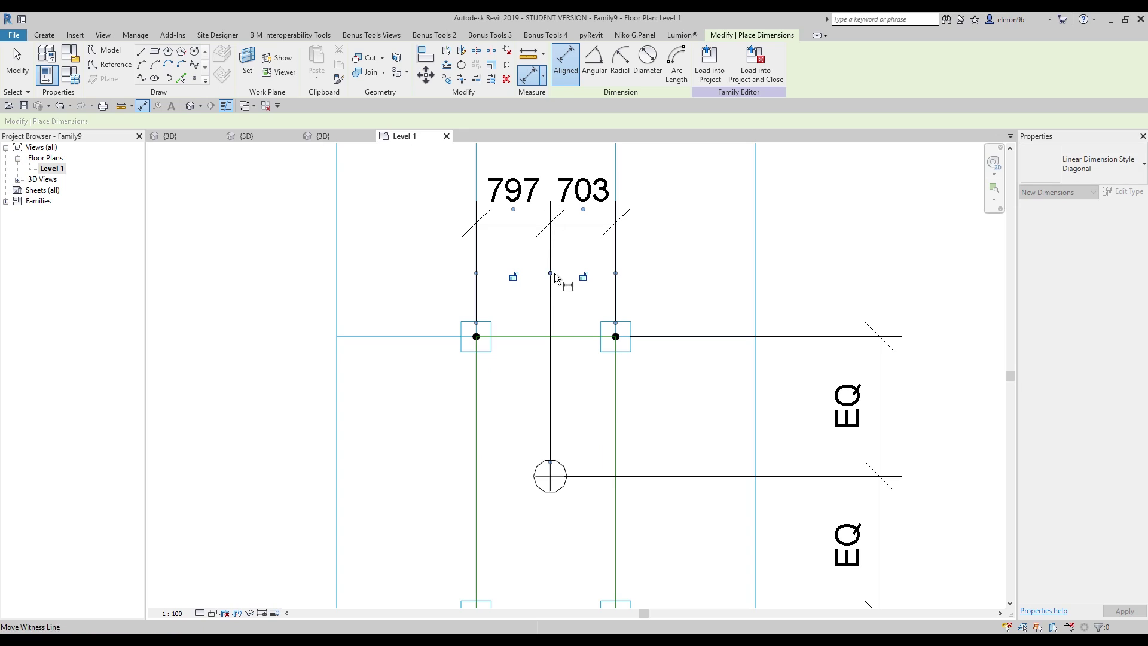
click(559, 209)
scroll(546, 205, down, 2)
scroll(622, 303, down, 2)
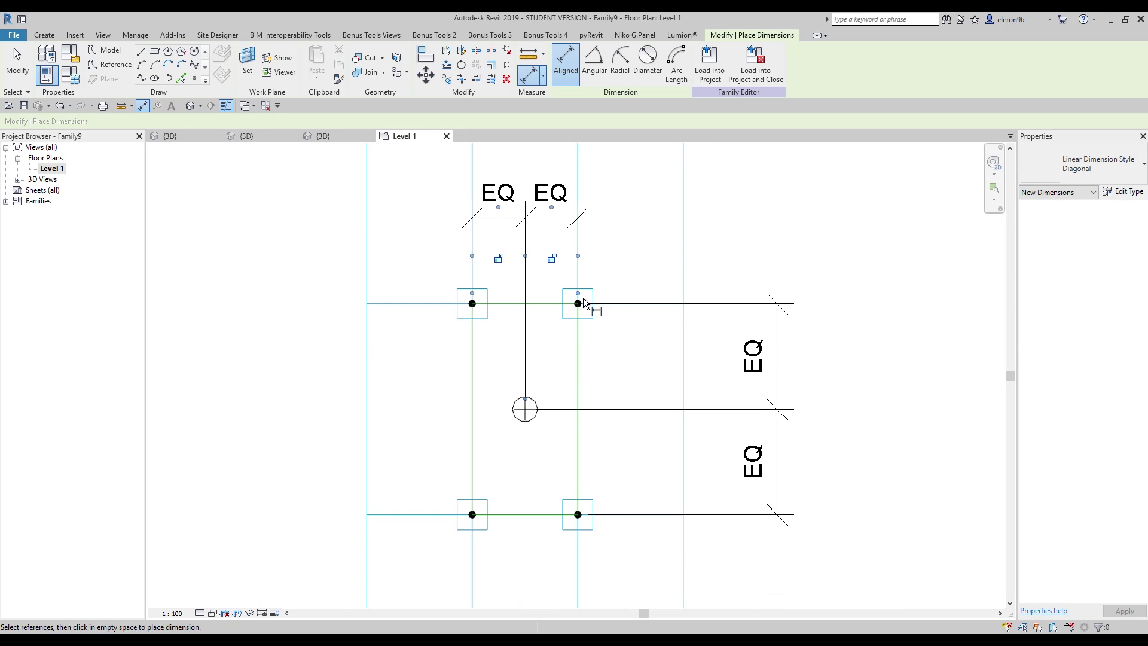
key(Escape)
key(Escape)
Step: Set the tile pattern grid's vertical spacing to 3500 and its horizontal spacing to 1600
scroll(524, 440, up, 2)
middle_drag(682, 461, 599, 333)
scroll(666, 382, down, 2)
click(638, 322)
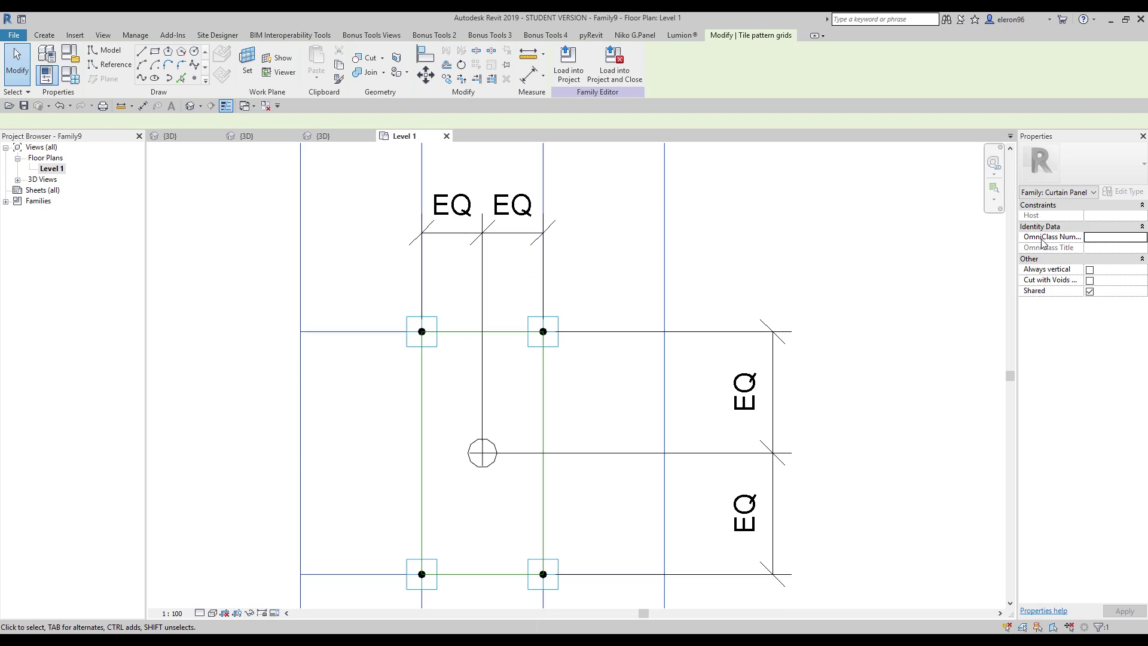
click(1120, 226)
text(350)
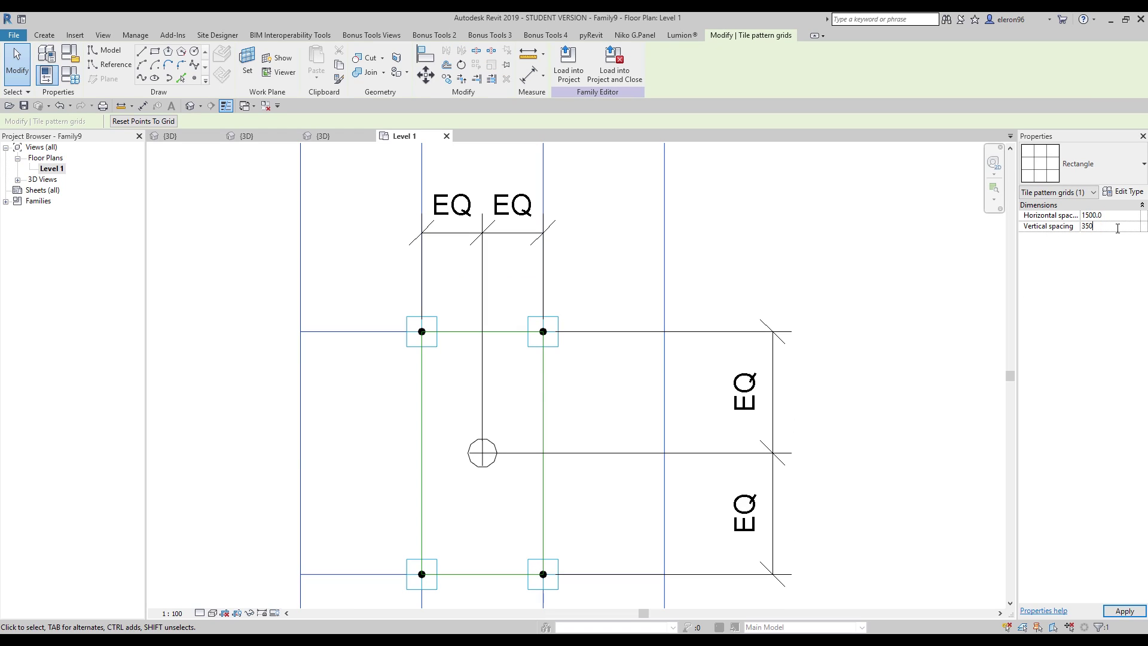
text(0)
middle_drag(807, 238, 651, 326)
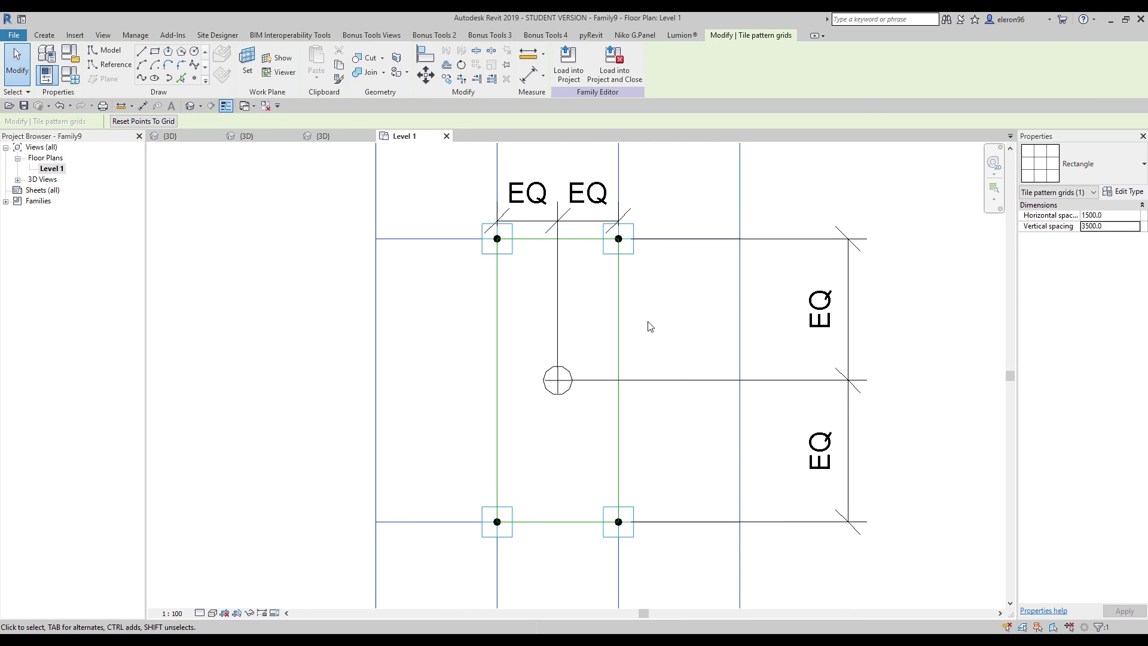
click(1111, 219)
text(1600)
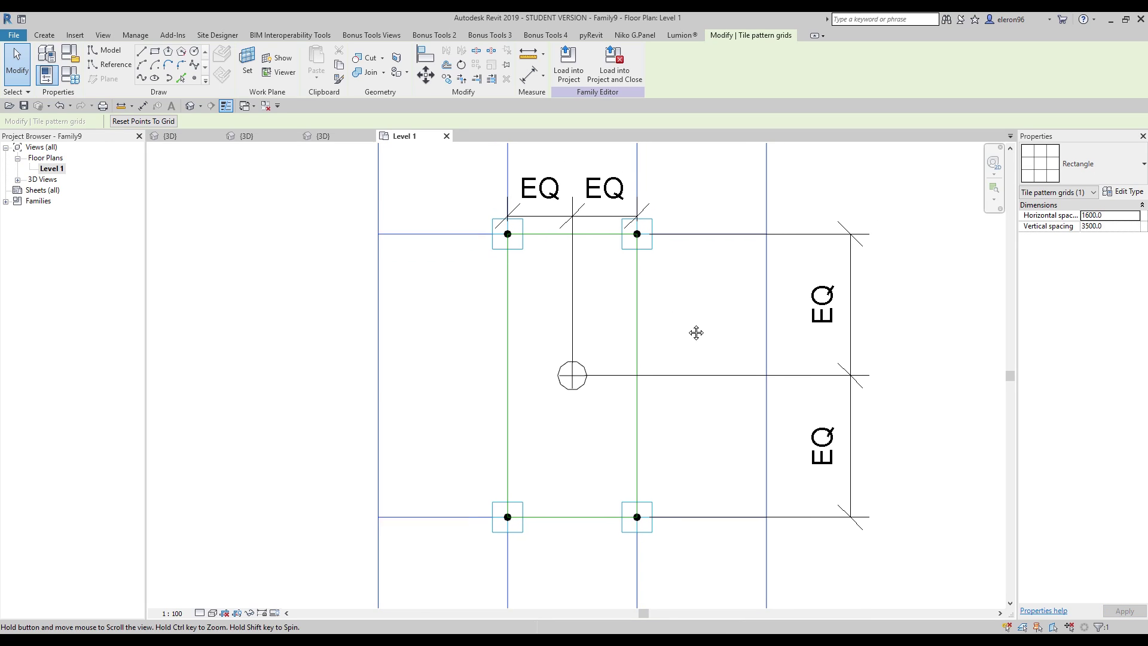
key(Escape)
Step: Create a cylindrical void form from the circle at the center of the panel
scroll(546, 405, up, 3)
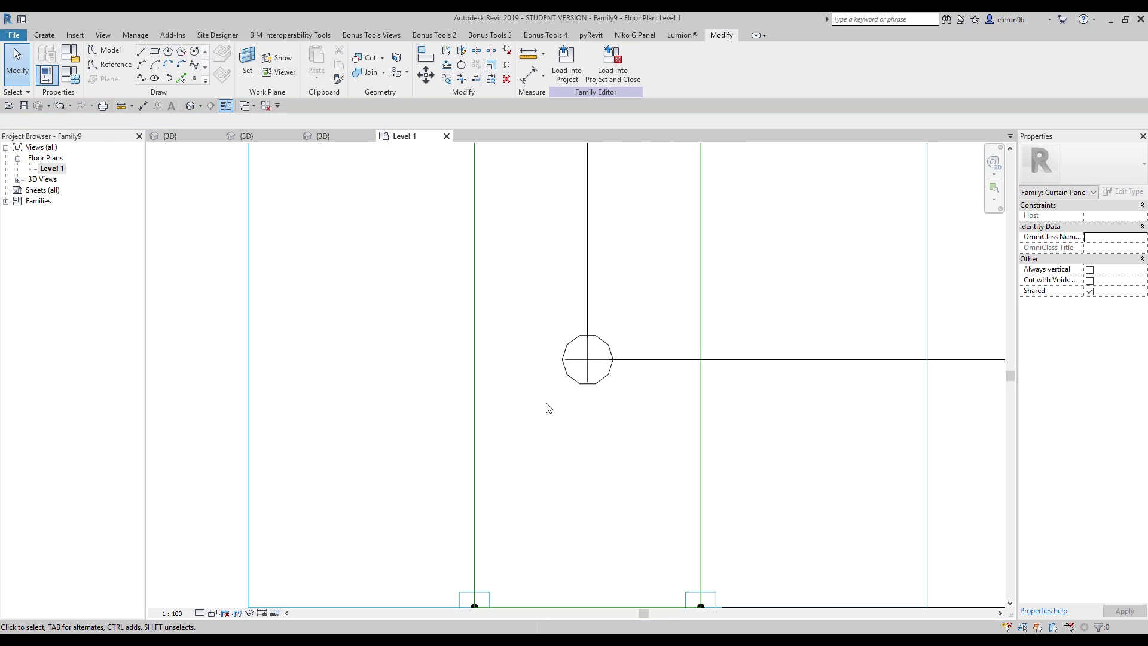
click(601, 384)
click(572, 81)
click(605, 148)
click(536, 602)
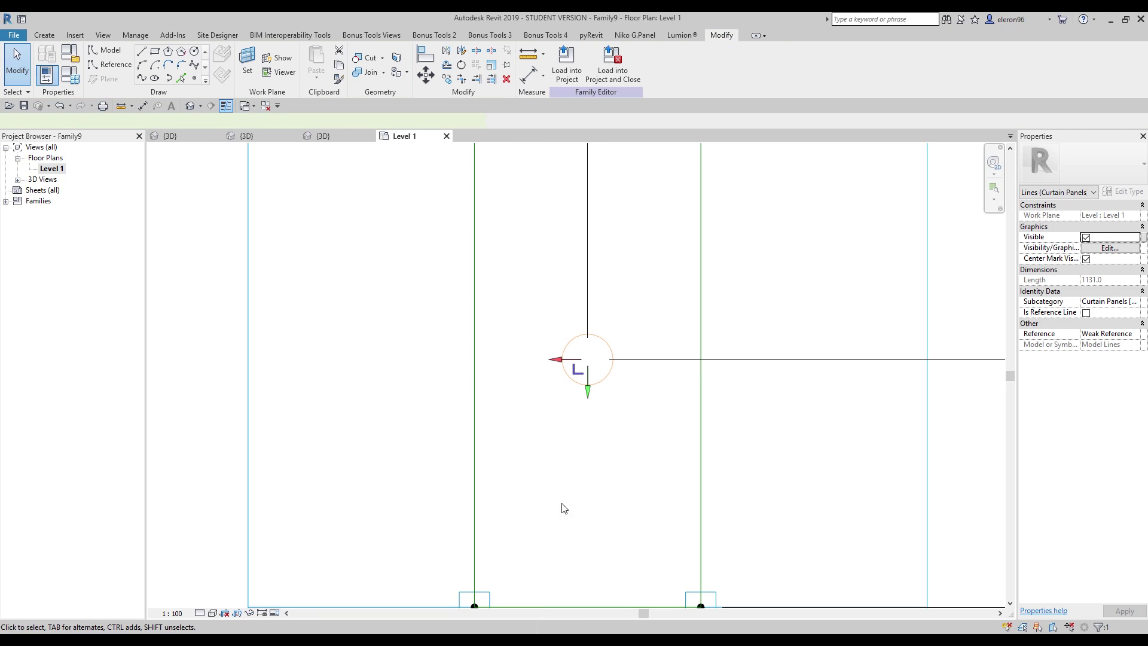
Step: Switch to the family's 3D view, select the circular void in the panel, and open its profile for editing
click(323, 136)
shift+middle_drag(462, 279, 525, 346)
click(554, 389)
shift+middle_drag(553, 388, 597, 389)
scroll(519, 339, up, 5)
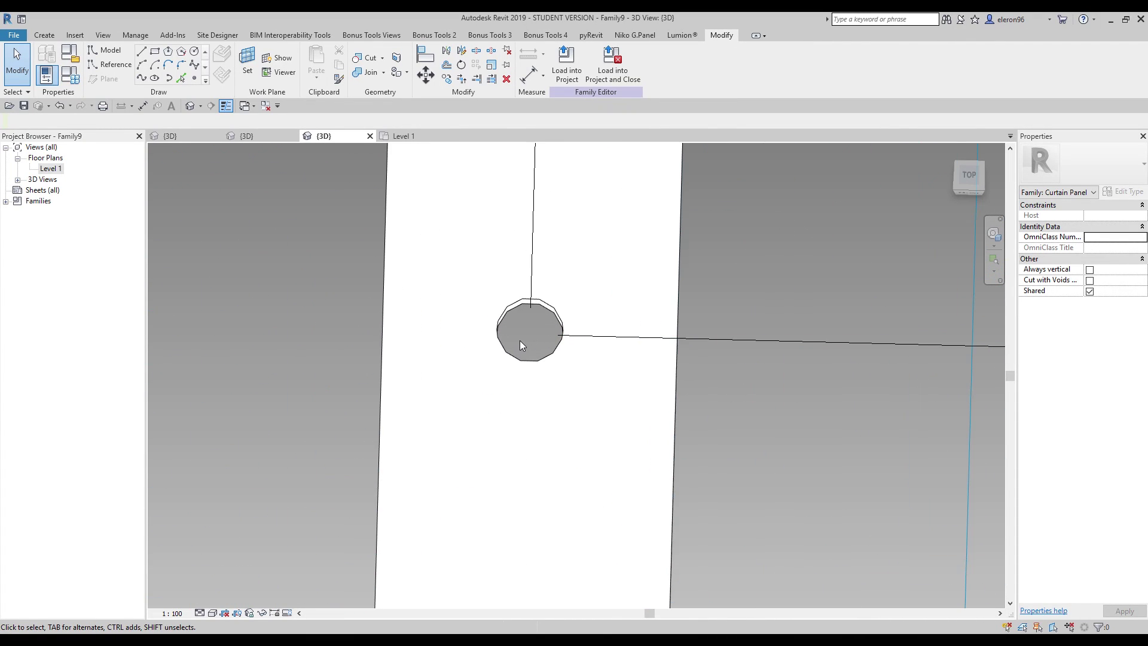
click(560, 312)
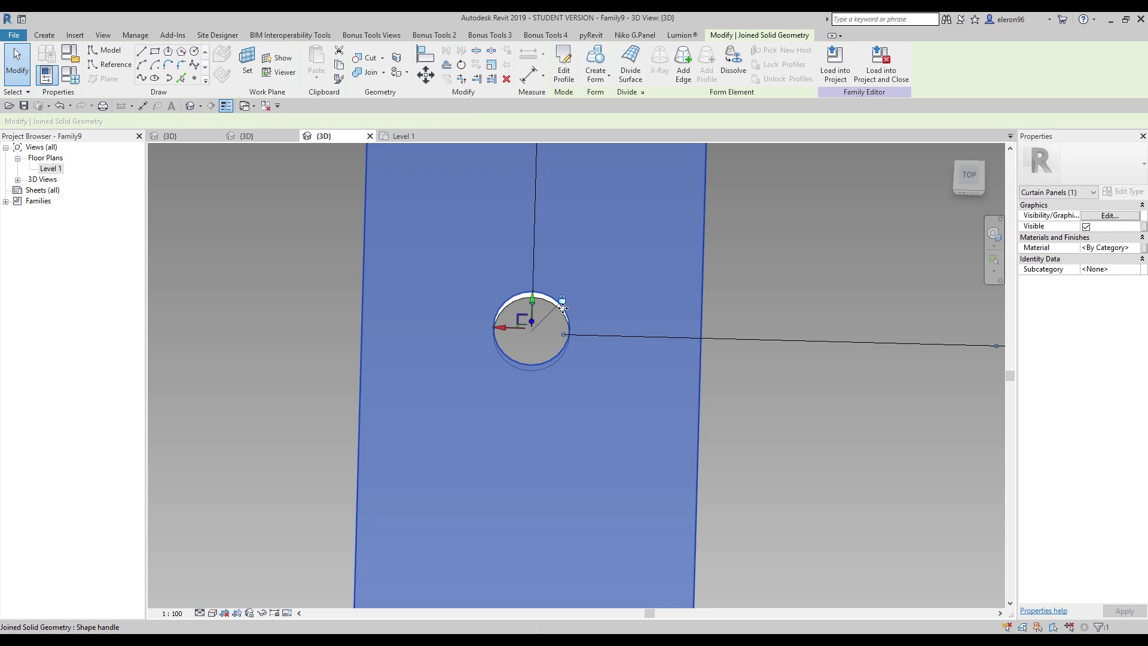
click(565, 314)
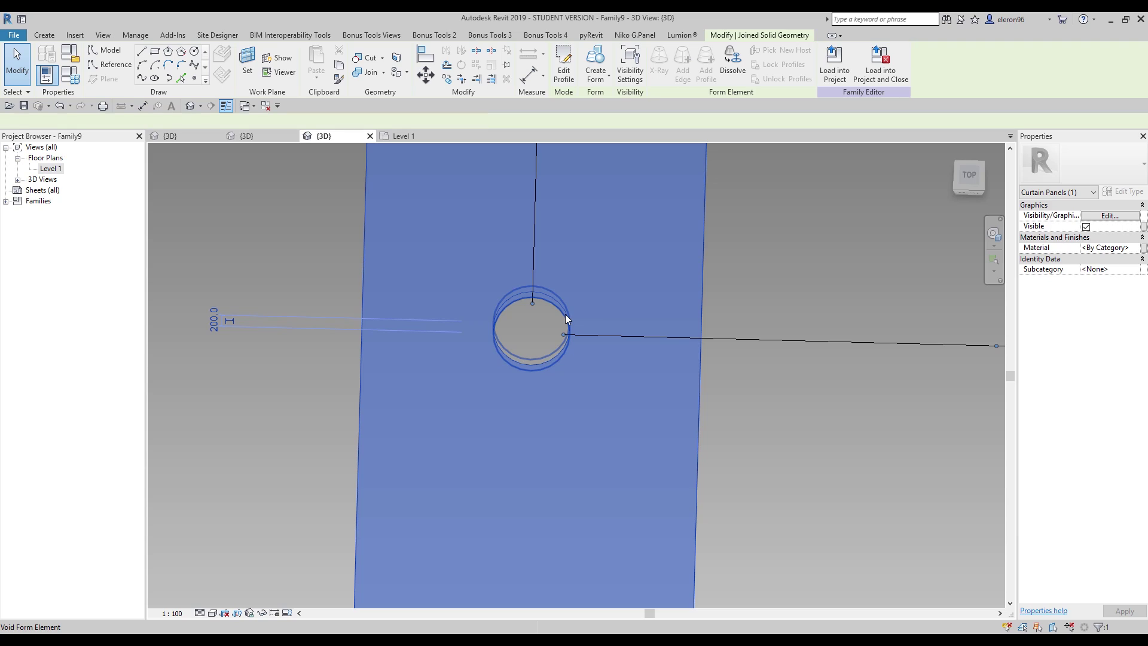
click(565, 314)
key(Escape)
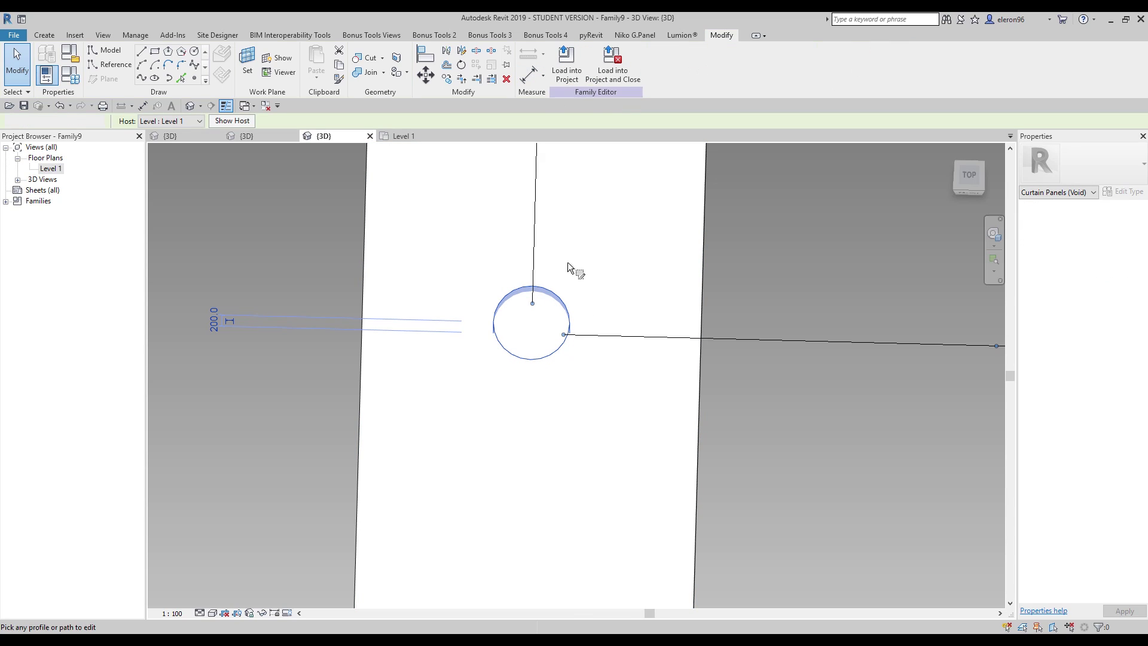
double_click(557, 304)
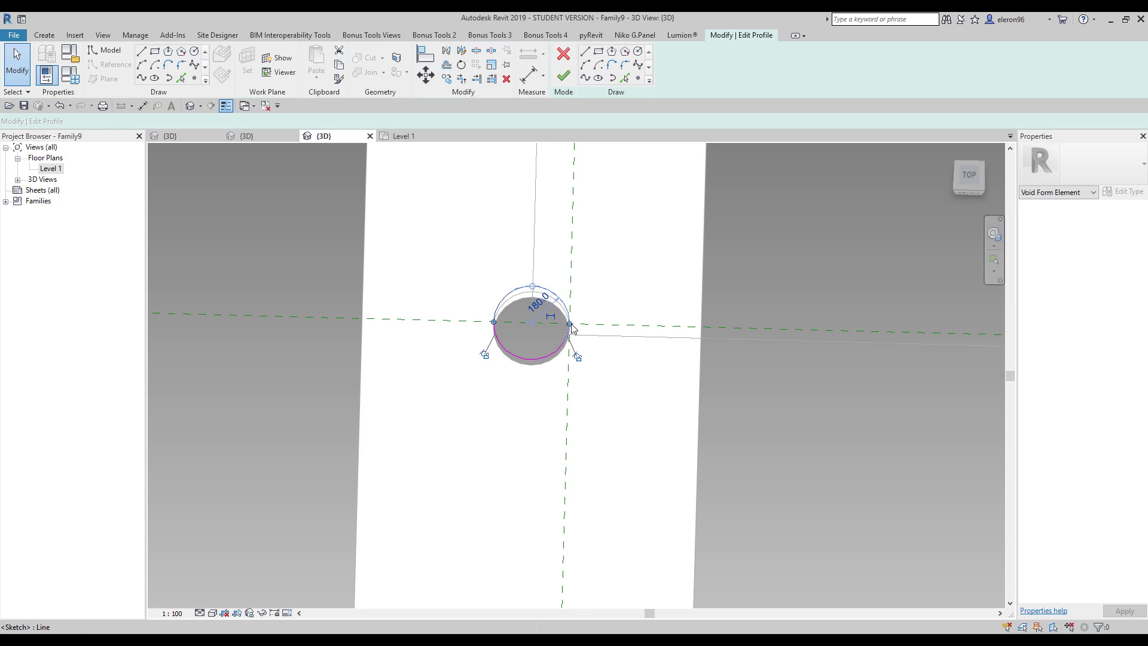
Step: Make the circular profile's radius dimension permanent and label it with a new instance parameter named R_Panel
click(532, 291)
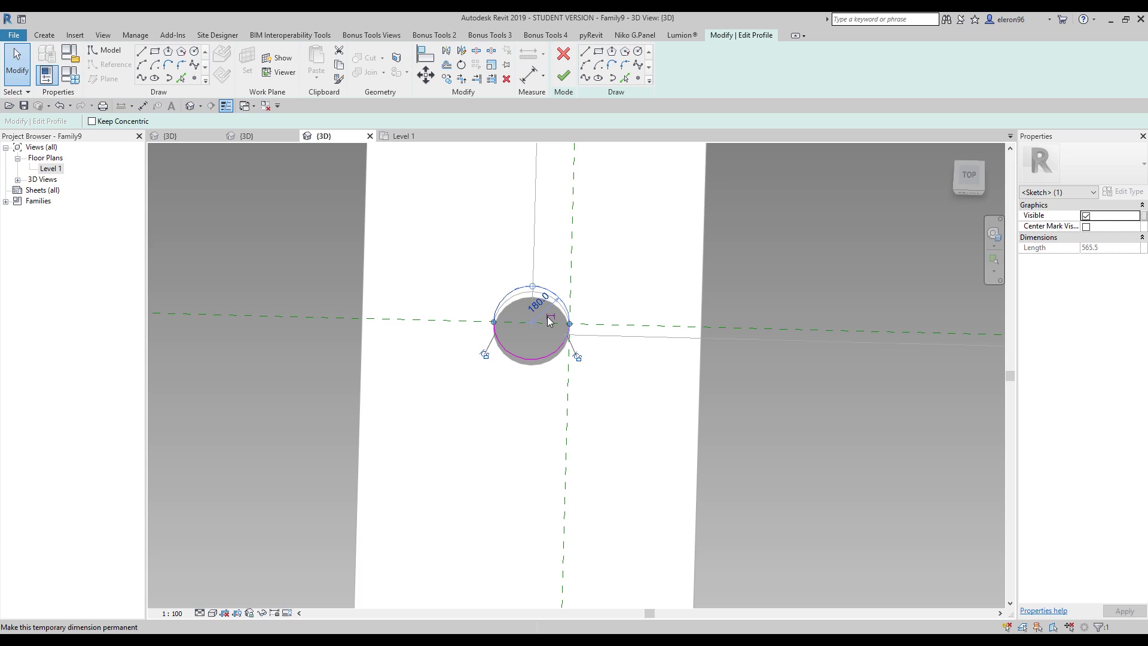
click(549, 318)
click(548, 312)
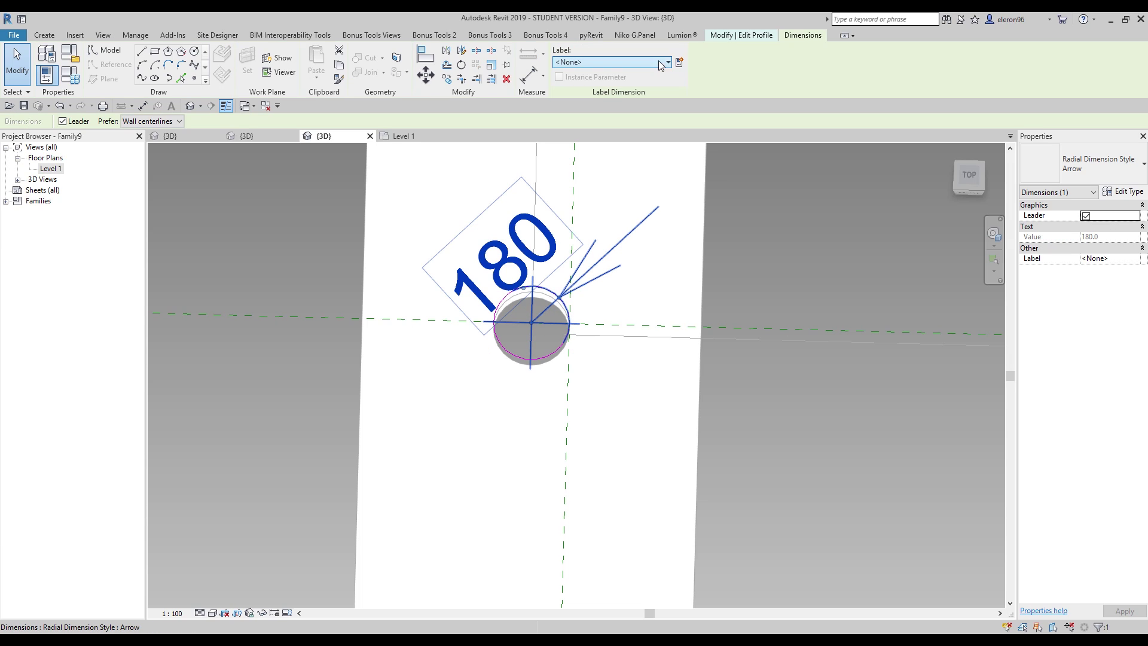
click(679, 63)
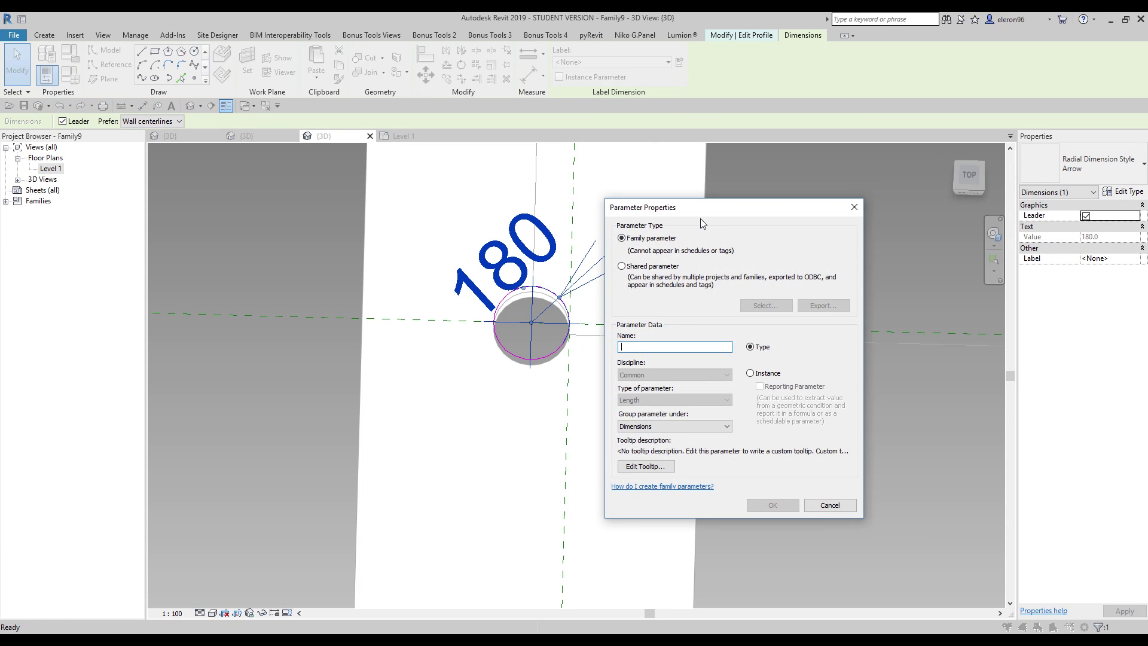
text(R_P)
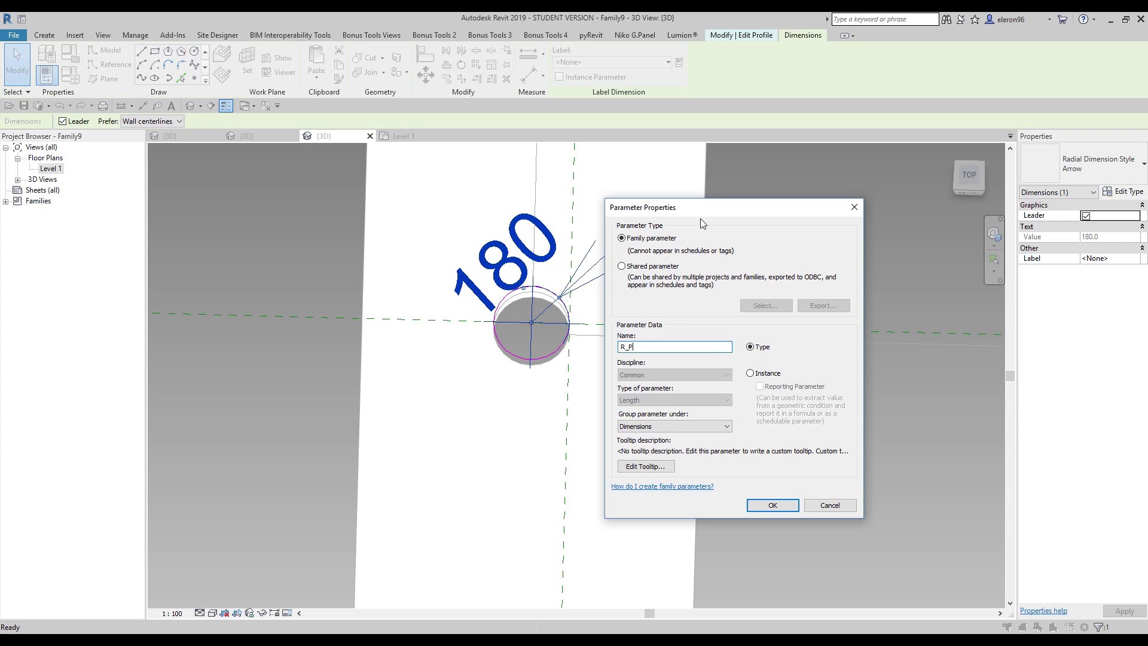
text(anleel)
click(768, 376)
click(775, 505)
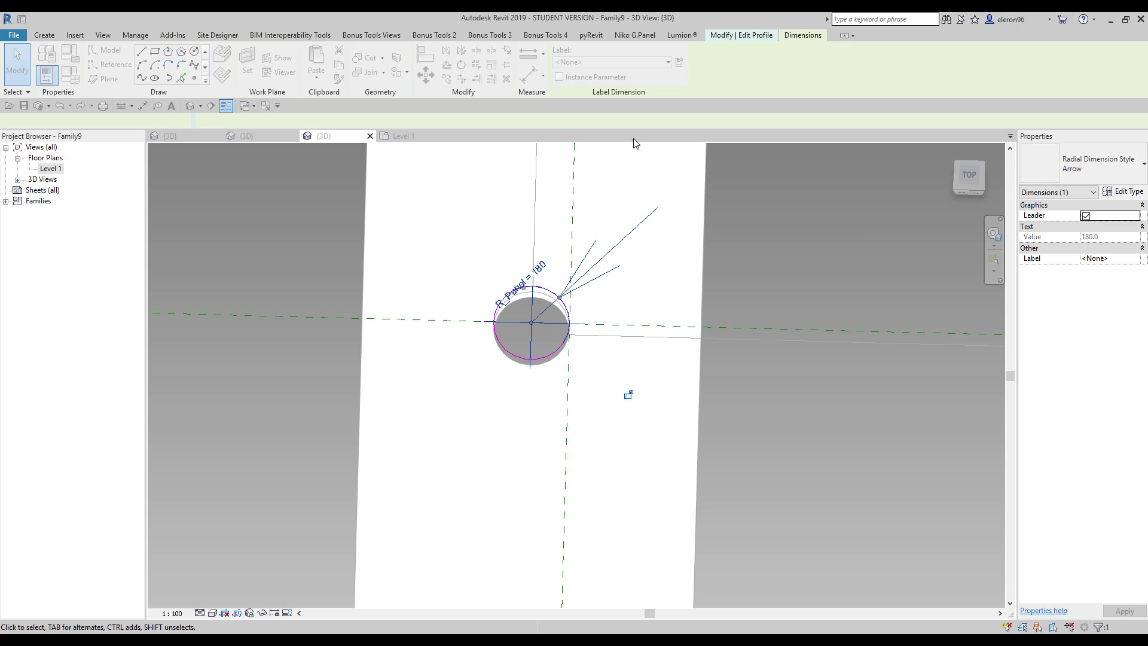
Step: Finish editing the void's circular profile and lock the profiles of the void form
click(789, 284)
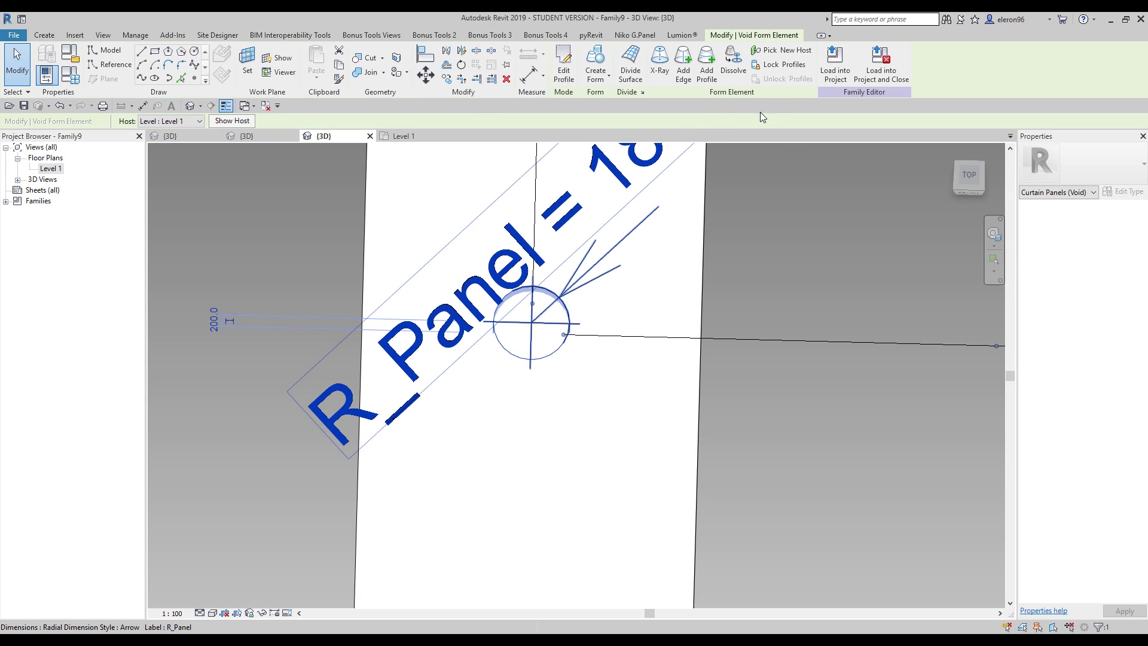
click(793, 64)
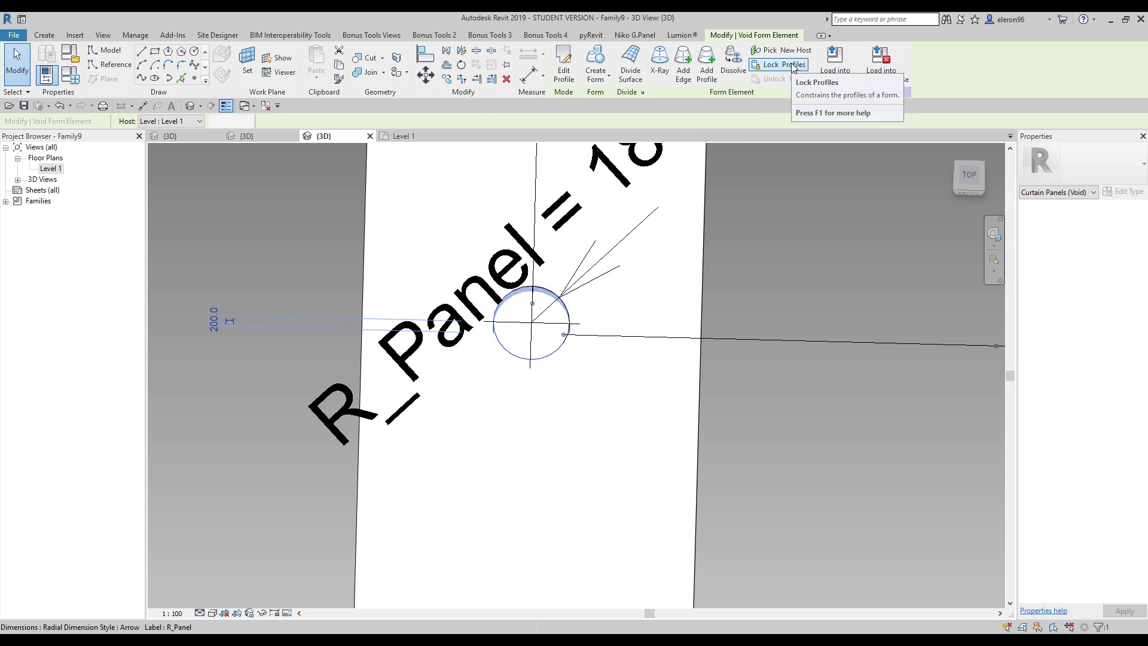
click(799, 270)
Step: Set the R_Panel parameter to 200 in the family types
click(68, 78)
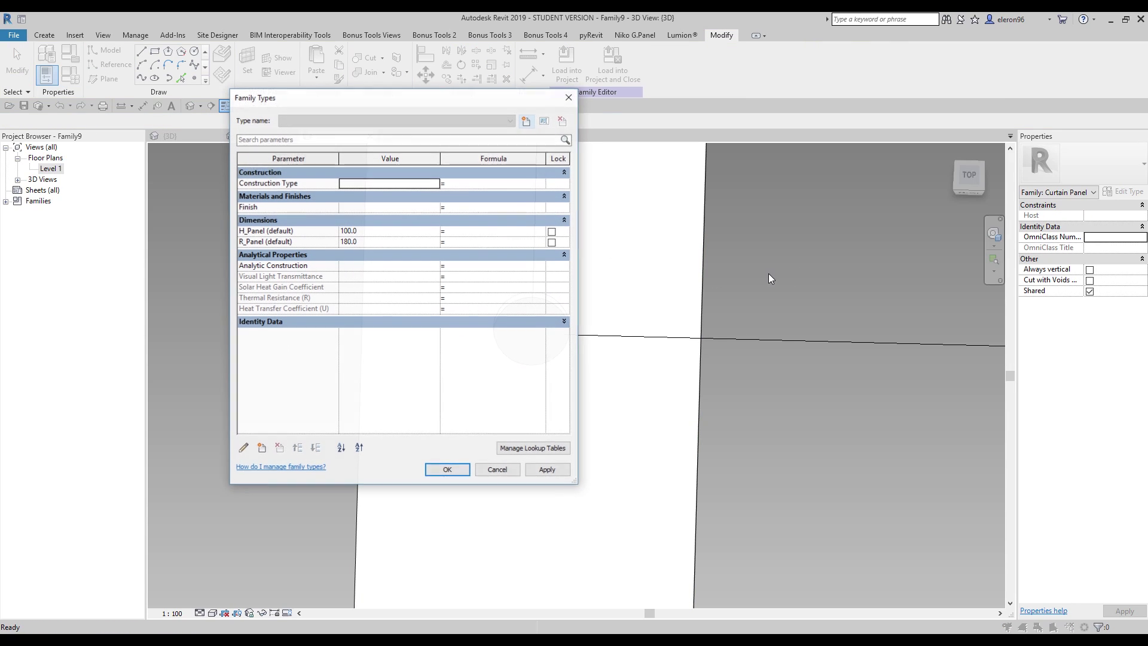
click(368, 241)
drag(354, 105, 181, 98)
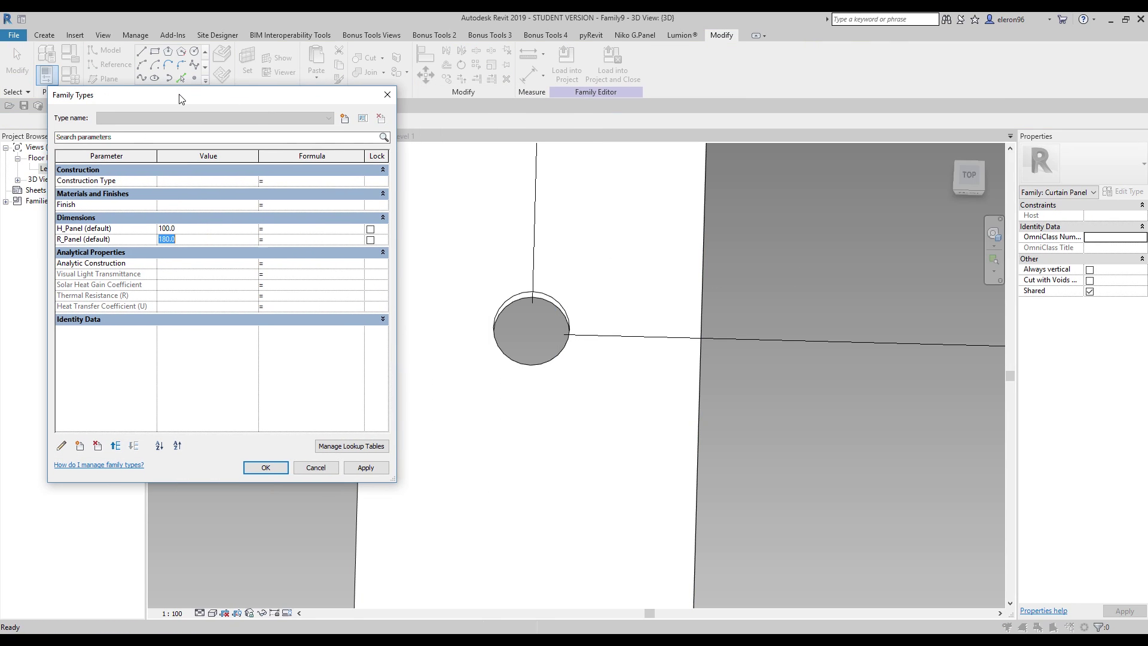
text(200)
click(365, 468)
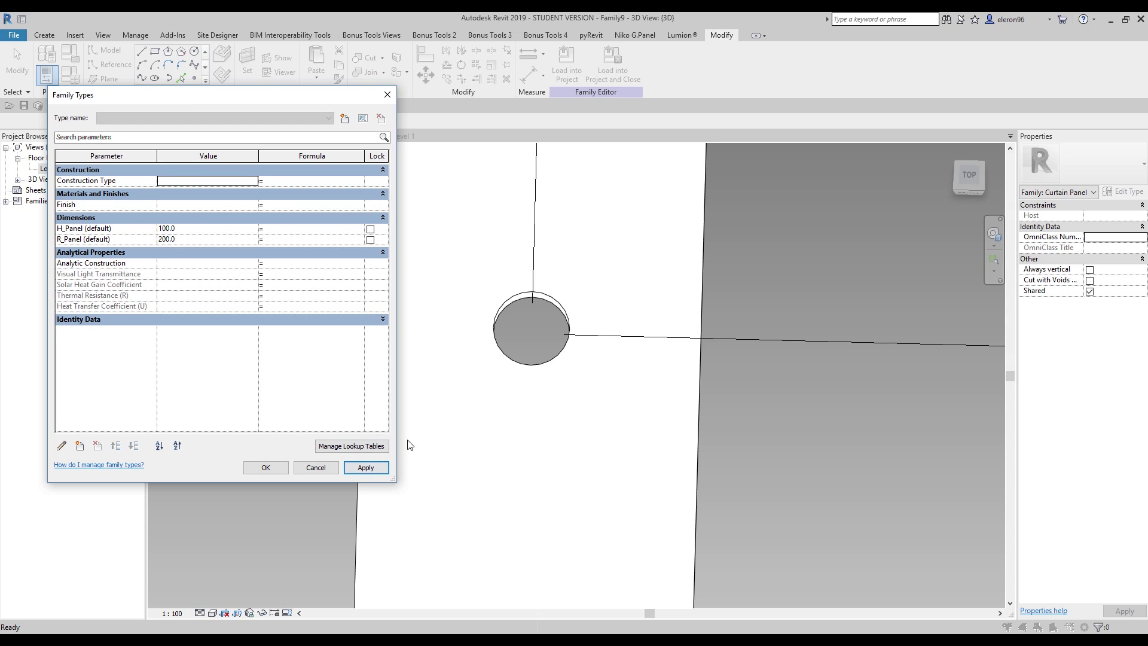
click(268, 469)
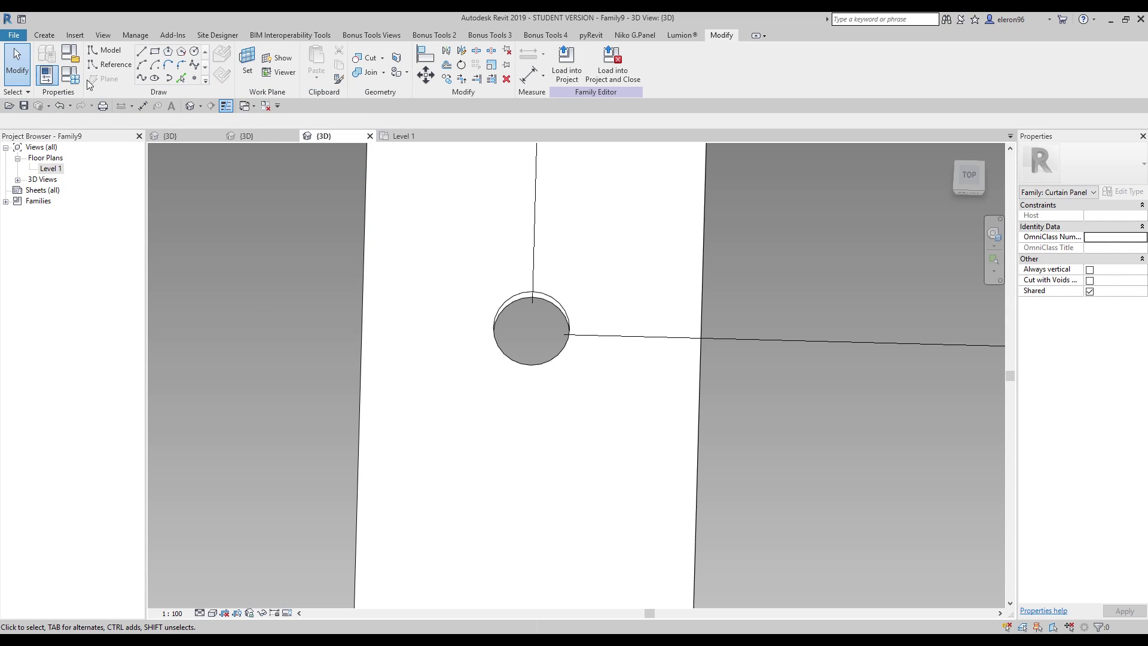
Step: Set the R_Panel parameter to 400 in the family types to test the opening
click(46, 75)
click(189, 240)
text(400)
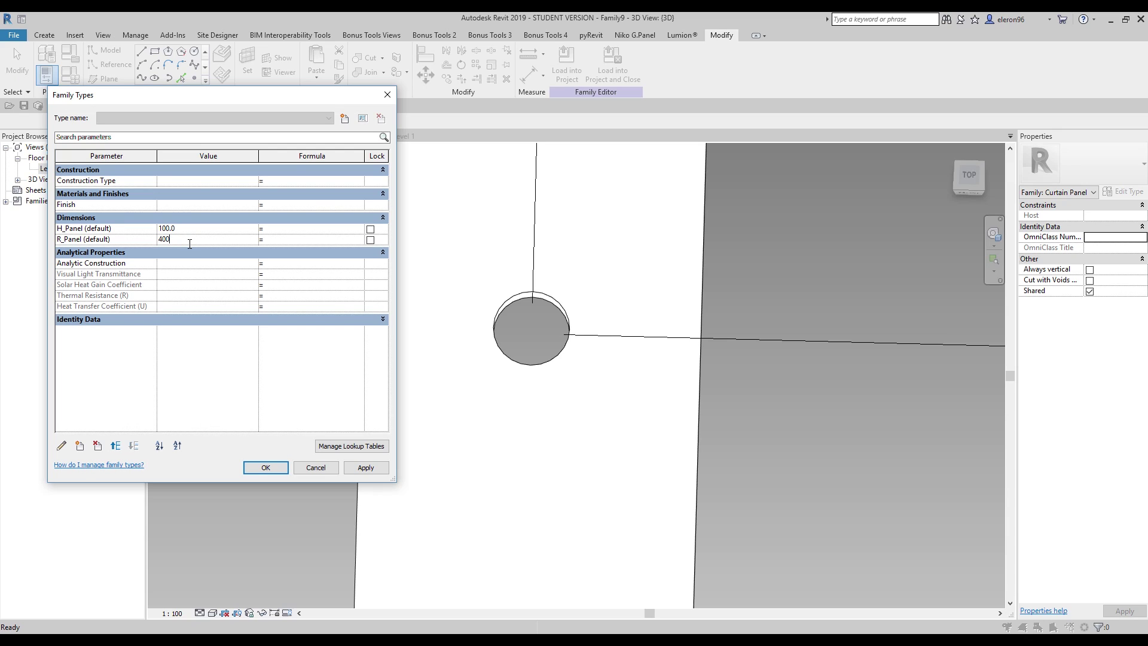
click(368, 470)
click(266, 467)
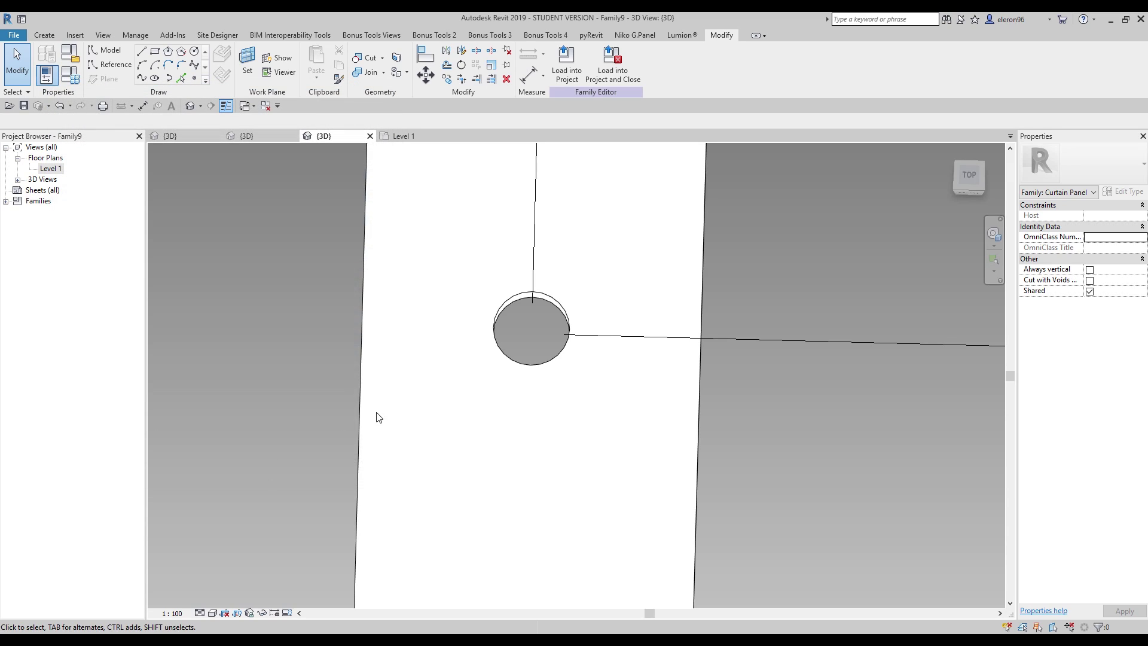
Step: Select the circular void form in the panel and reopen its profile for editing
click(518, 298)
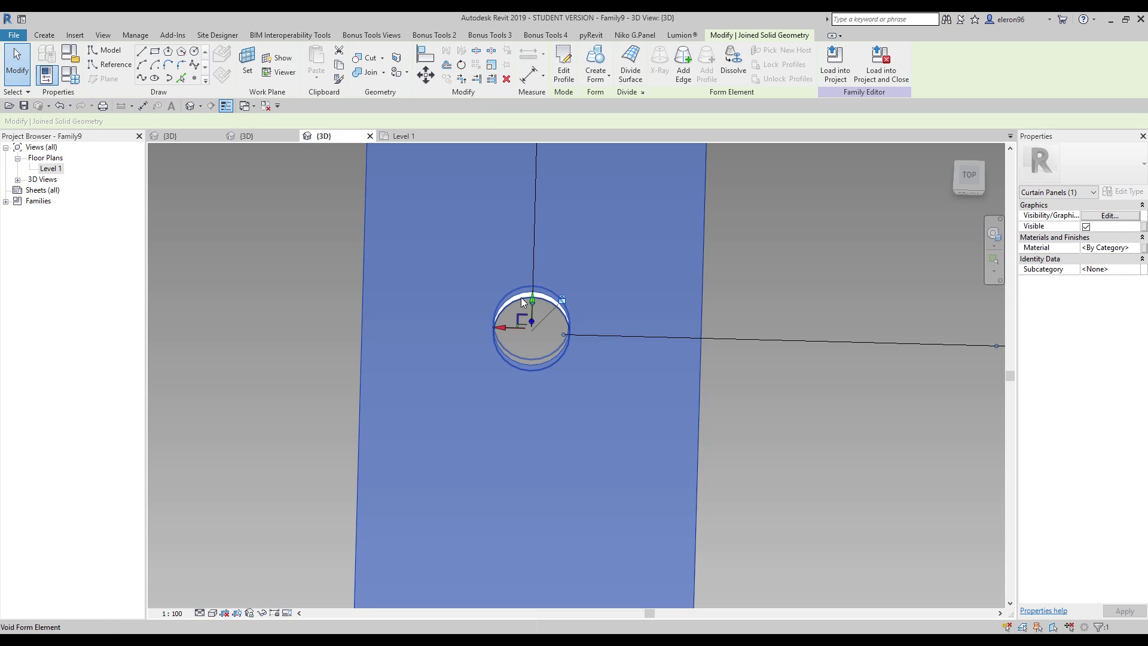
click(521, 297)
click(593, 62)
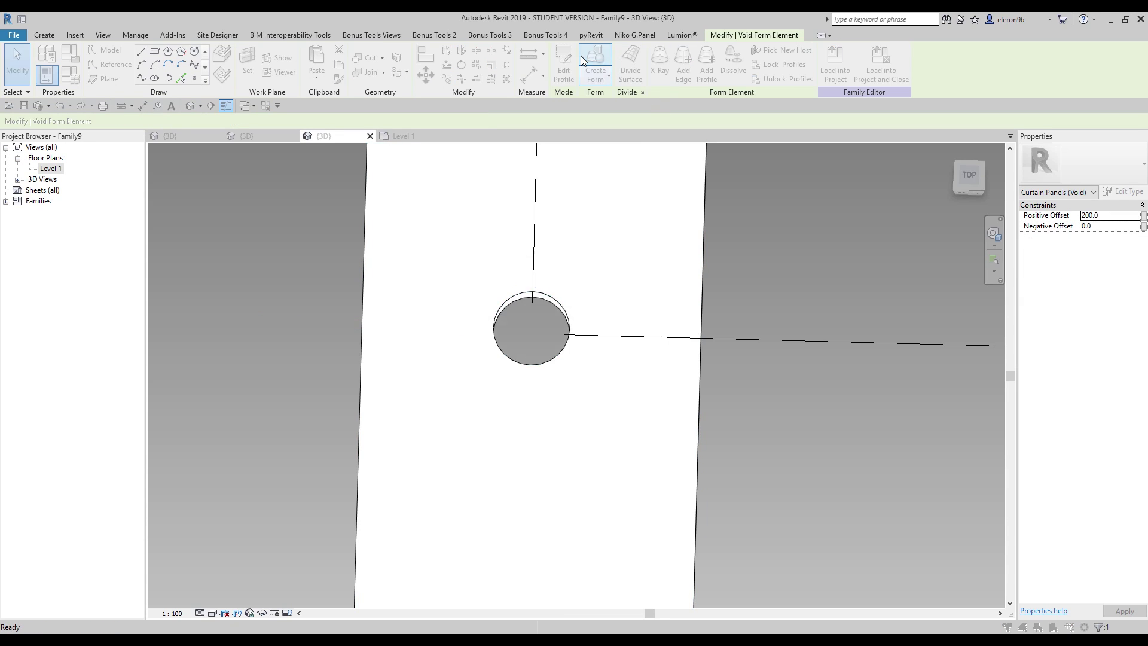
click(641, 367)
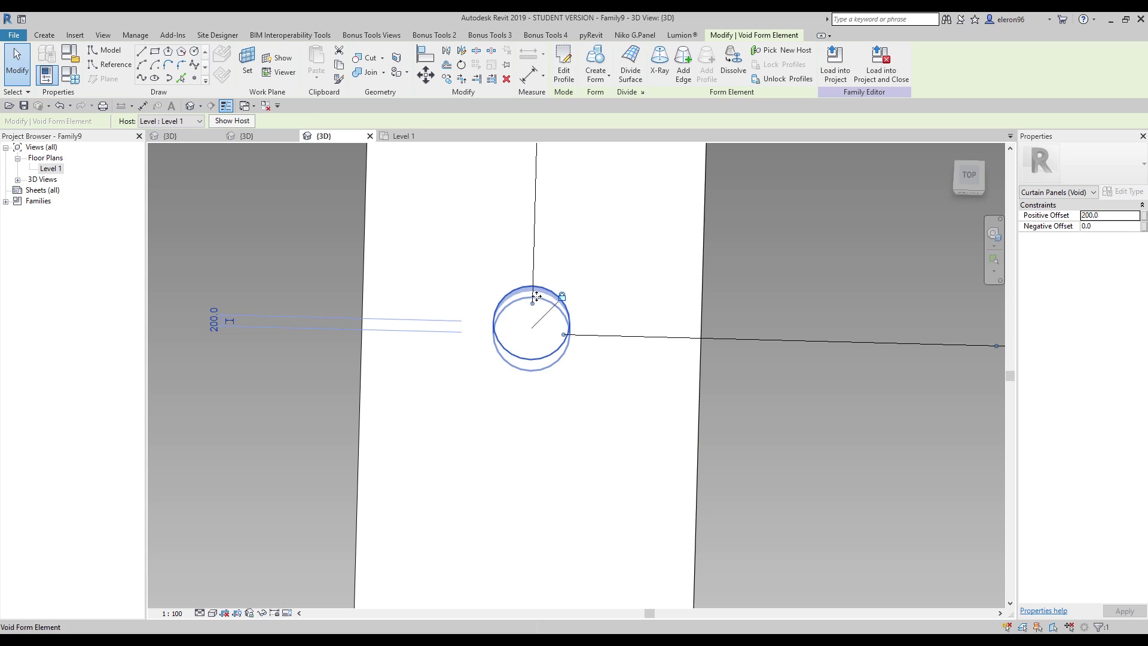
click(564, 59)
Step: Make the circle's radius dimension permanent, label it with the existing R_Panel parameter, and finish the profile
click(514, 303)
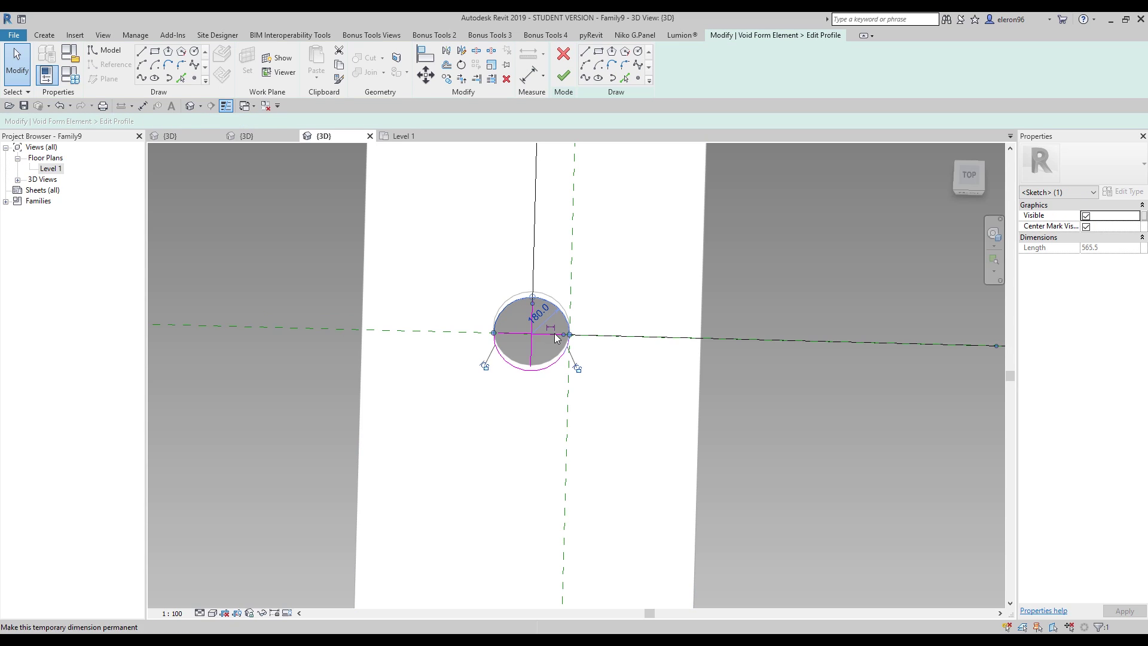
scroll(548, 301, up, 2)
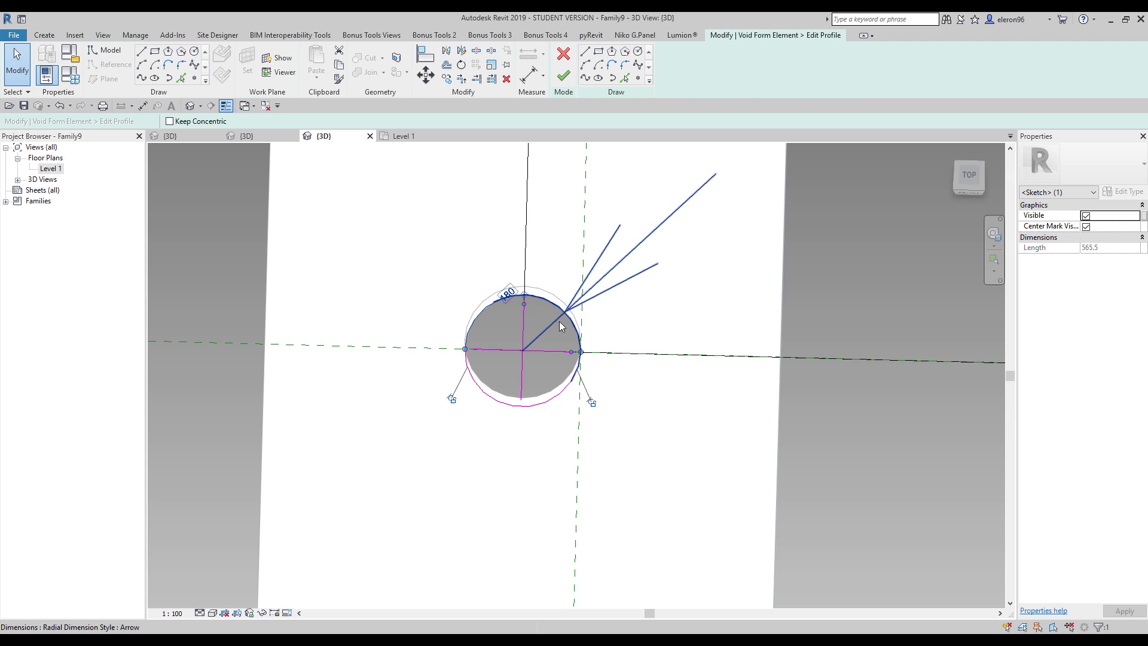
click(589, 249)
click(594, 62)
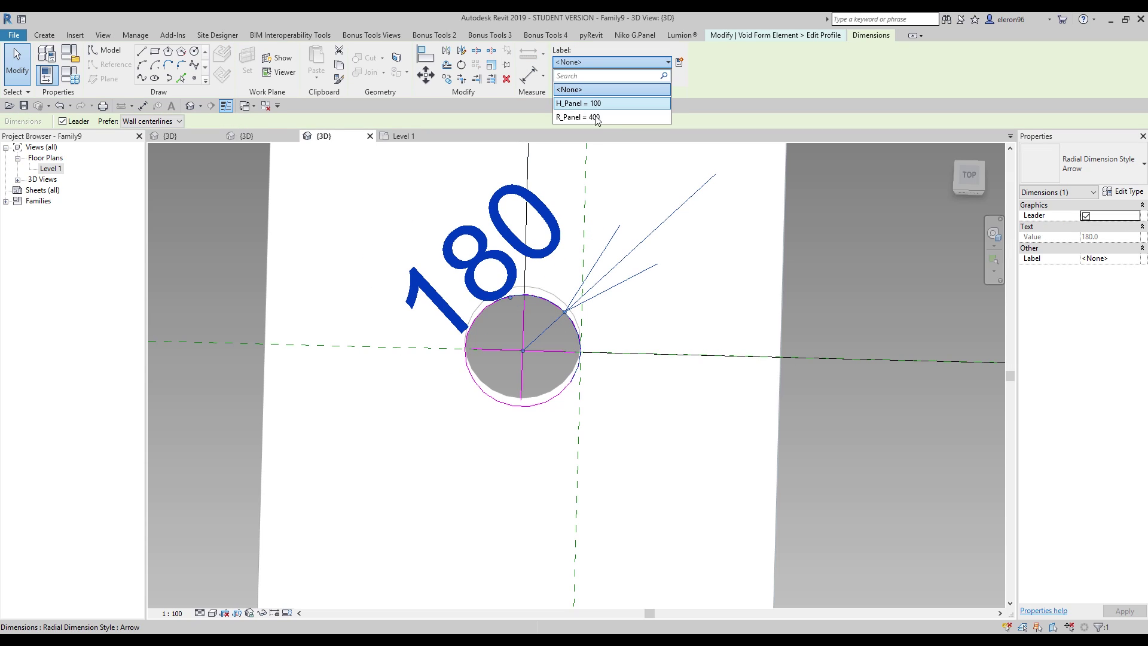
click(607, 118)
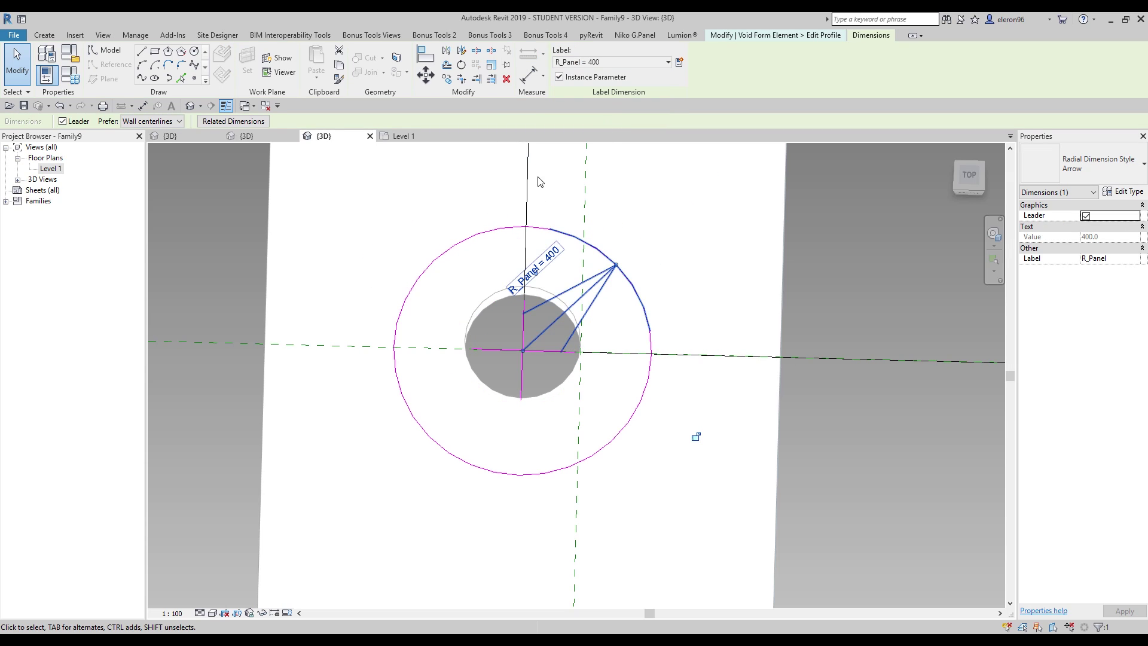
scroll(590, 241, down, 3)
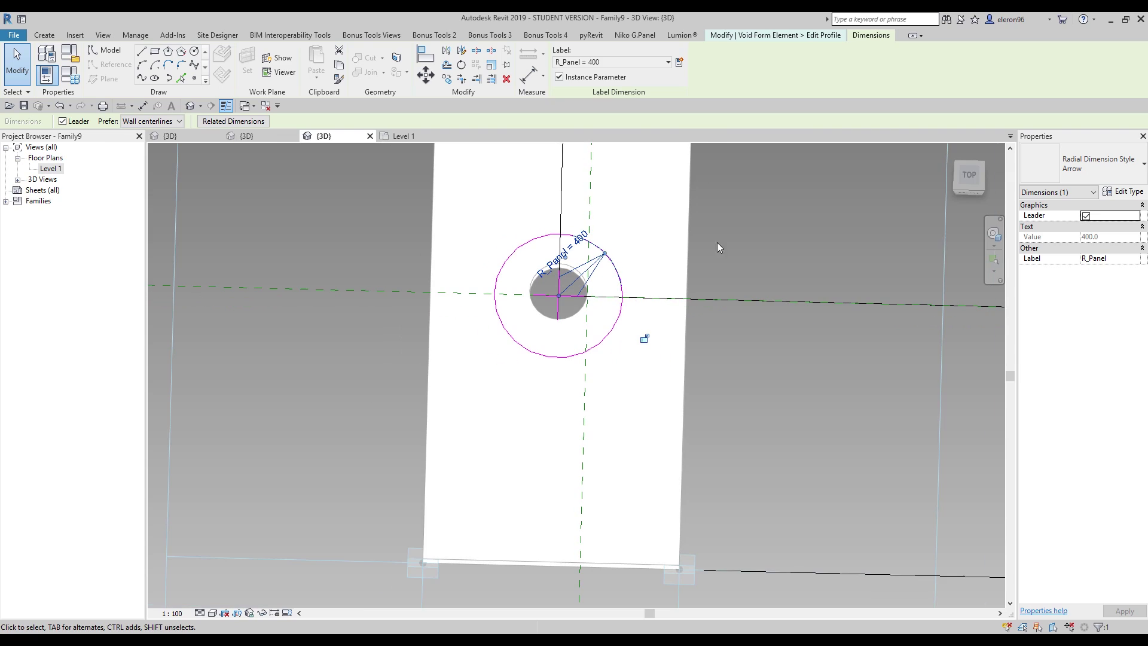
click(721, 238)
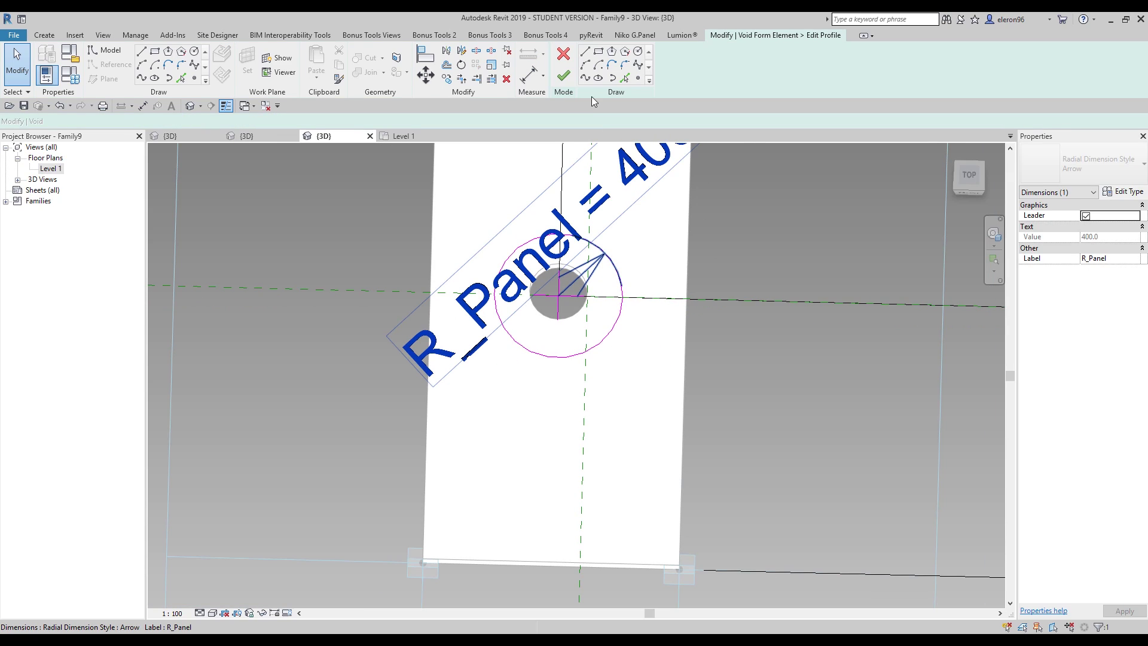
click(566, 78)
Step: Reduce the panel's circular opening by setting R_Panel to 200 in the family types
click(360, 218)
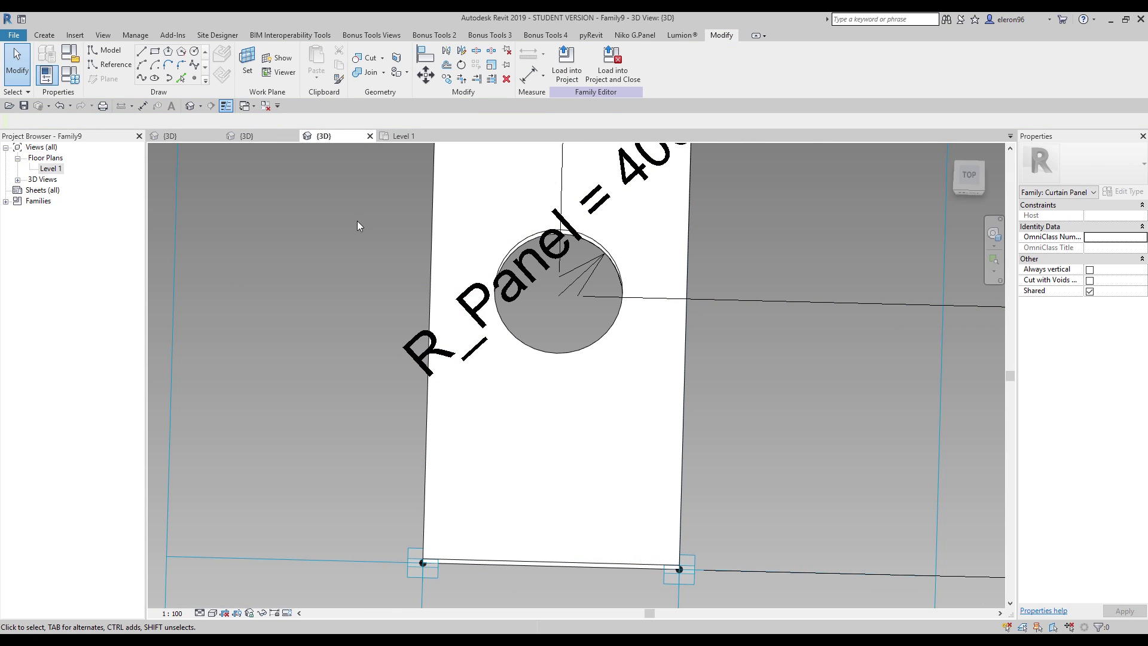
click(71, 79)
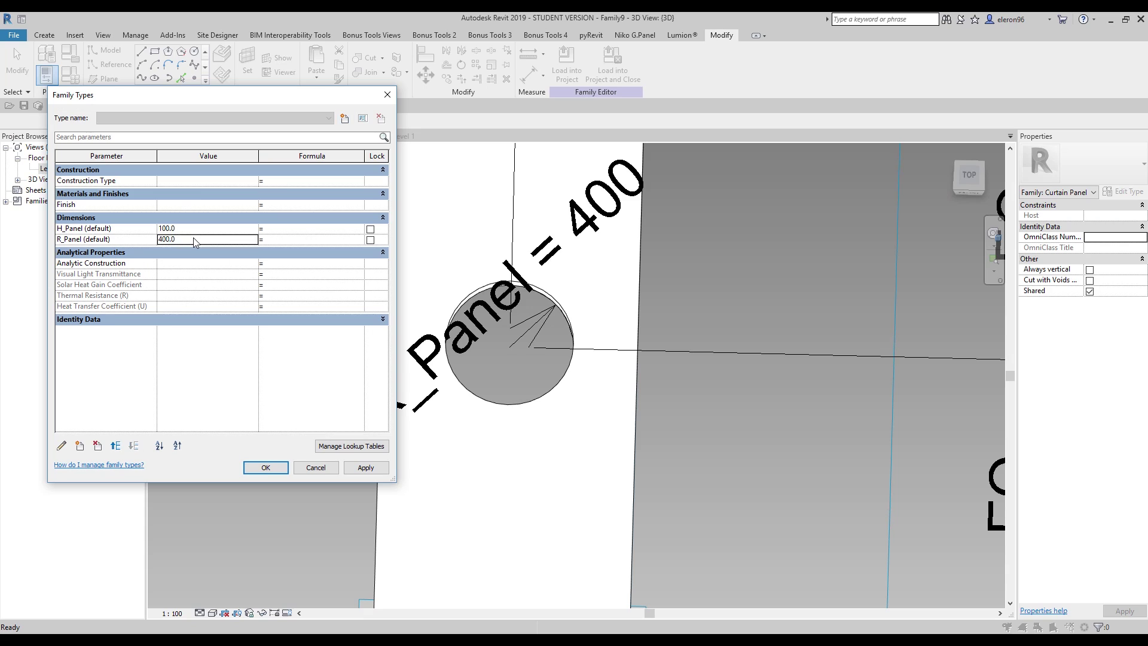
text(200)
click(274, 468)
Step: Load the panel family into the Family1 mass family
click(566, 60)
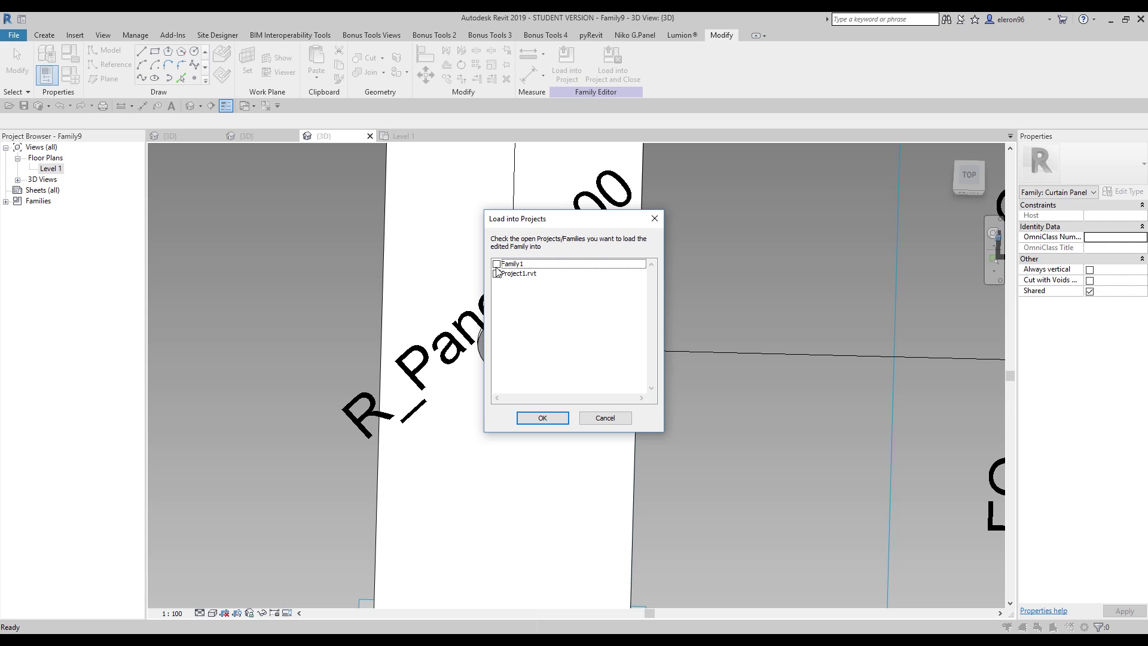
click(496, 263)
click(542, 417)
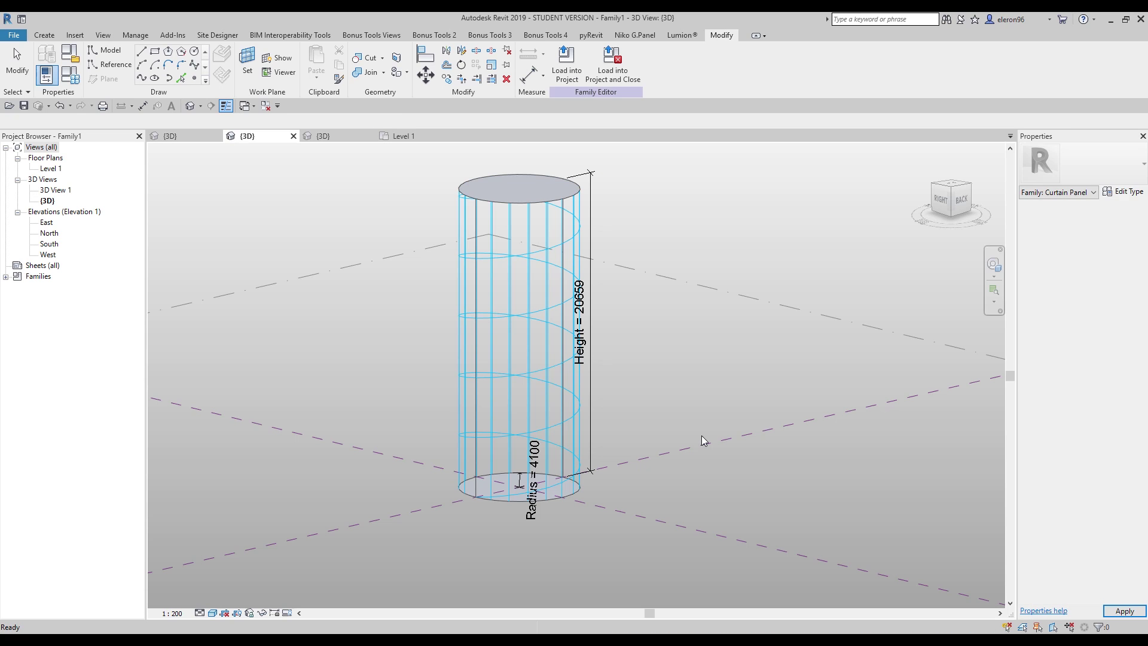
Step: Apply the Family9 rectangle panel to one half of the cylinder's divided surface
click(546, 374)
click(1080, 164)
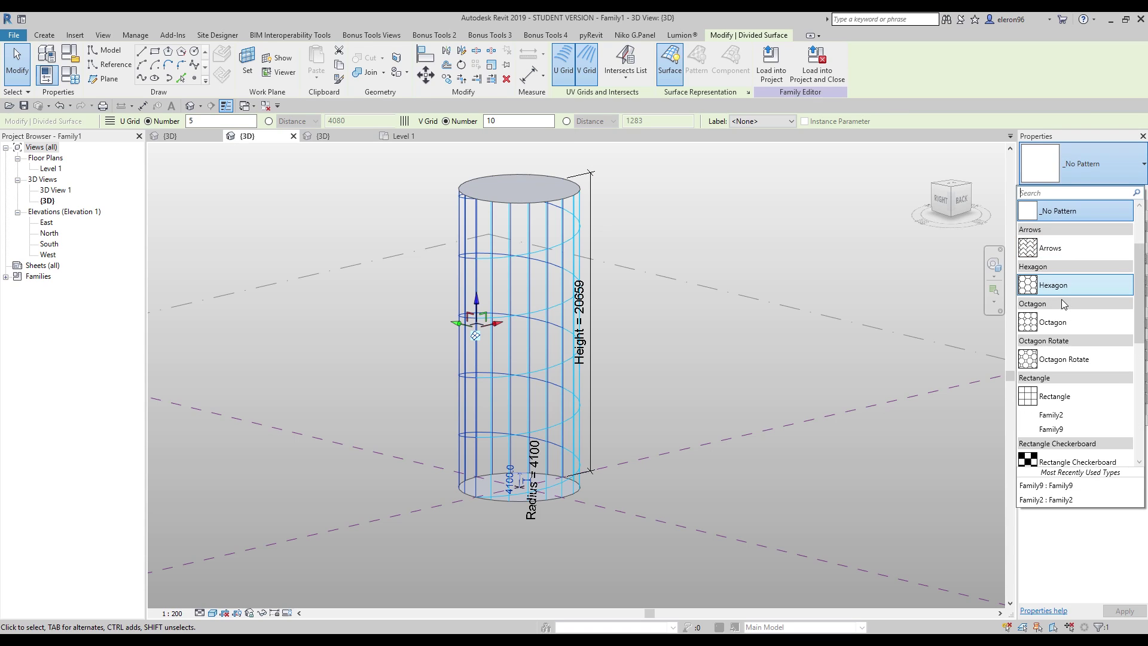
scroll(1064, 304, down, 1)
click(1059, 372)
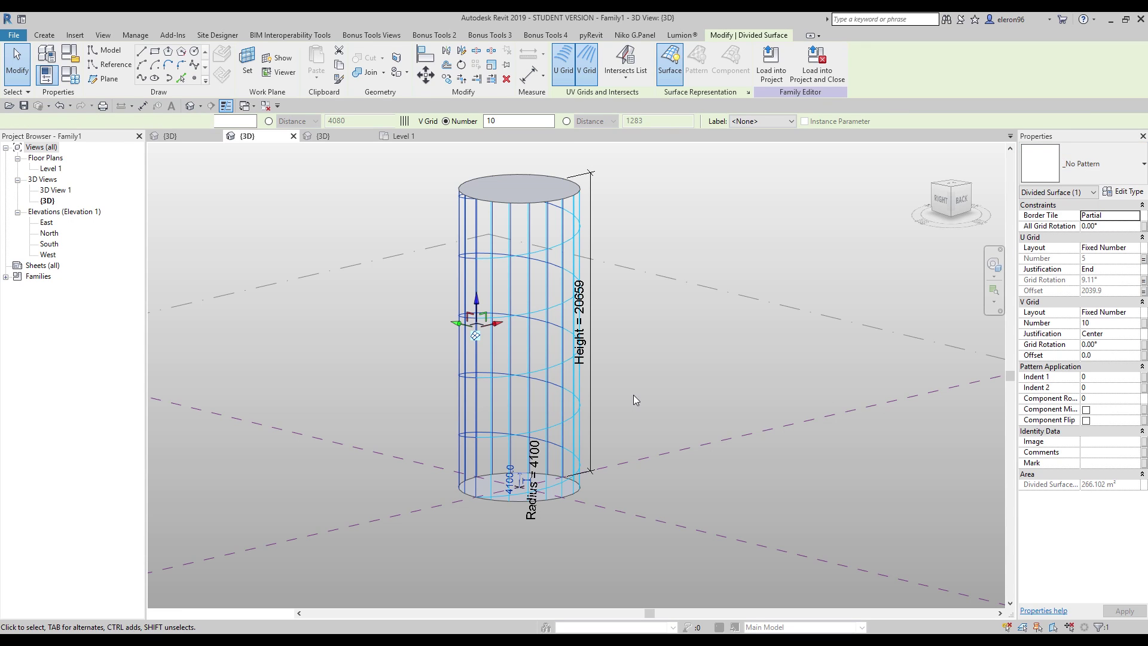
shift+middle_drag(598, 385, 550, 371)
key(Escape)
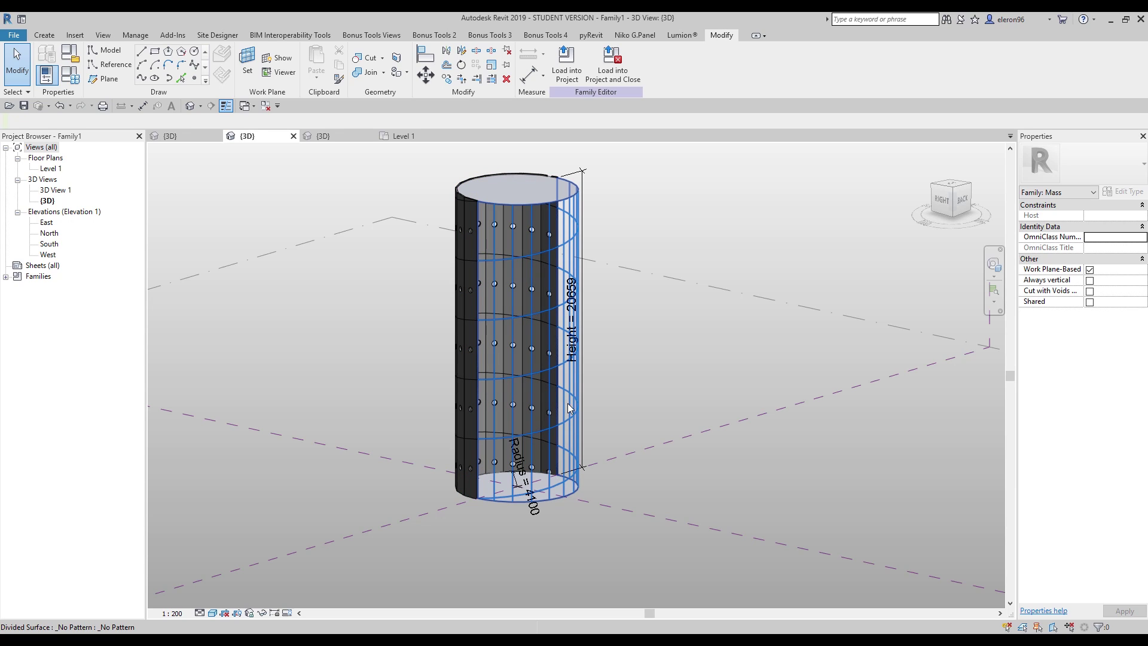
Step: Apply the Family9 rectangle panel to the cylinder's remaining divided surface and orbit around the finished mass
click(1088, 164)
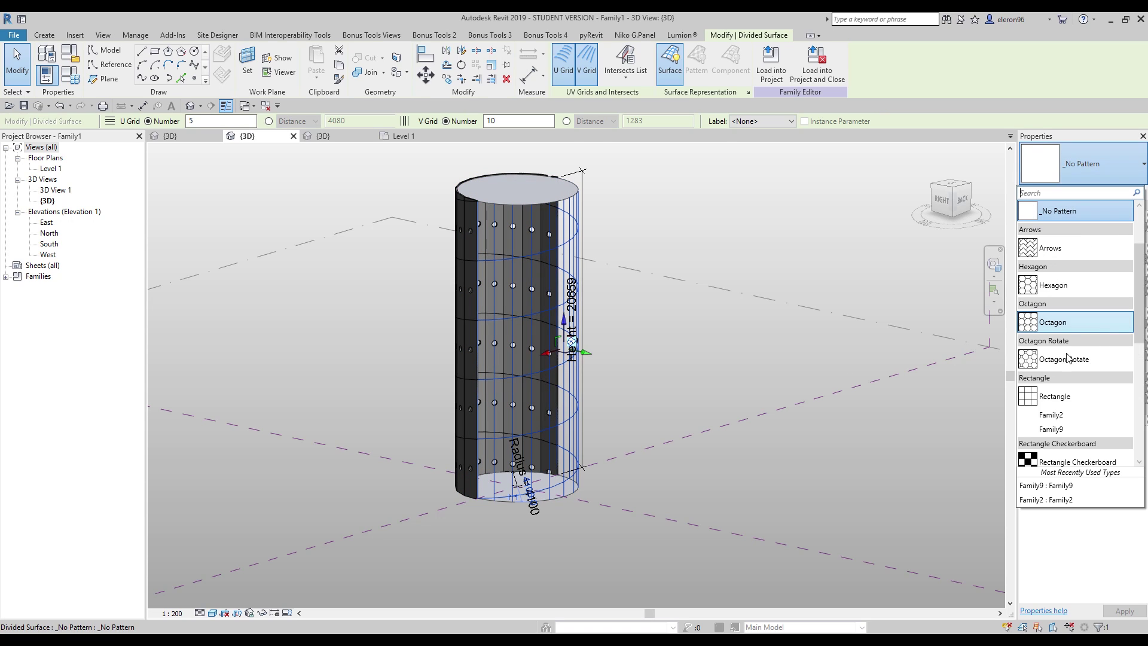
click(1055, 430)
click(669, 351)
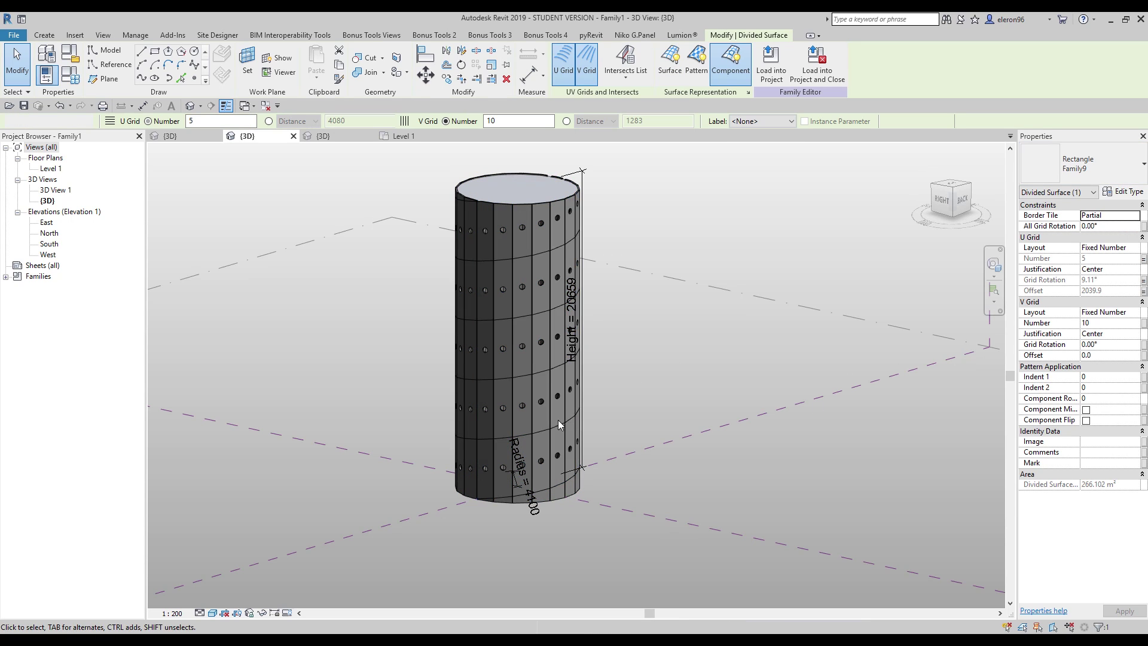
shift+middle_drag(599, 462, 853, 418)
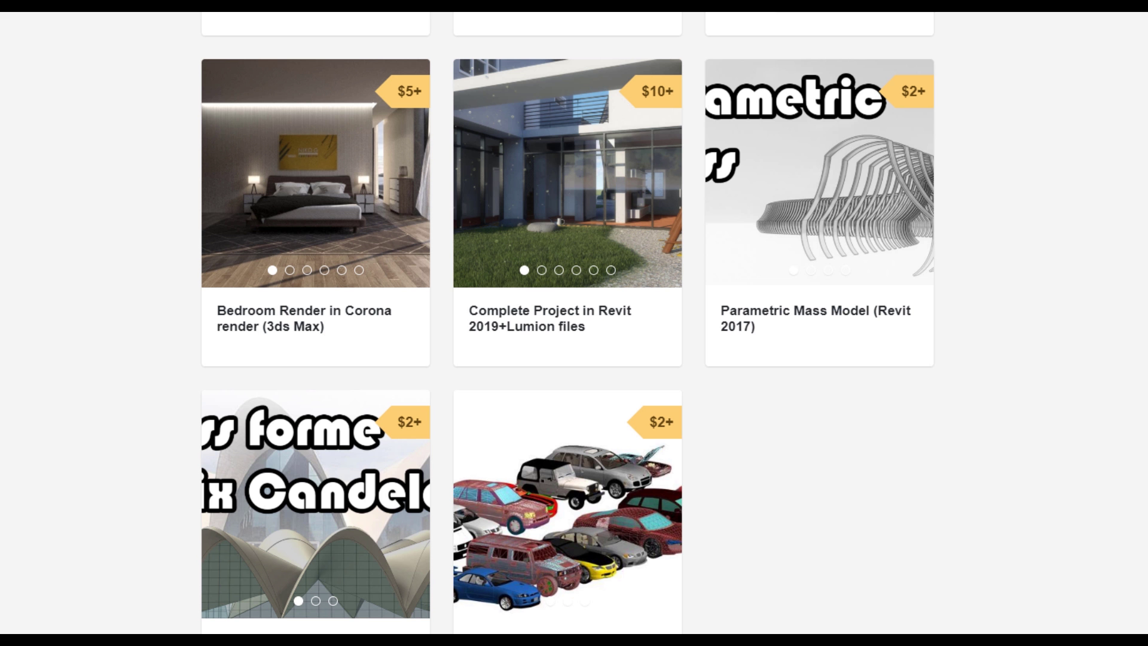
scroll(610, 627, up, 10)
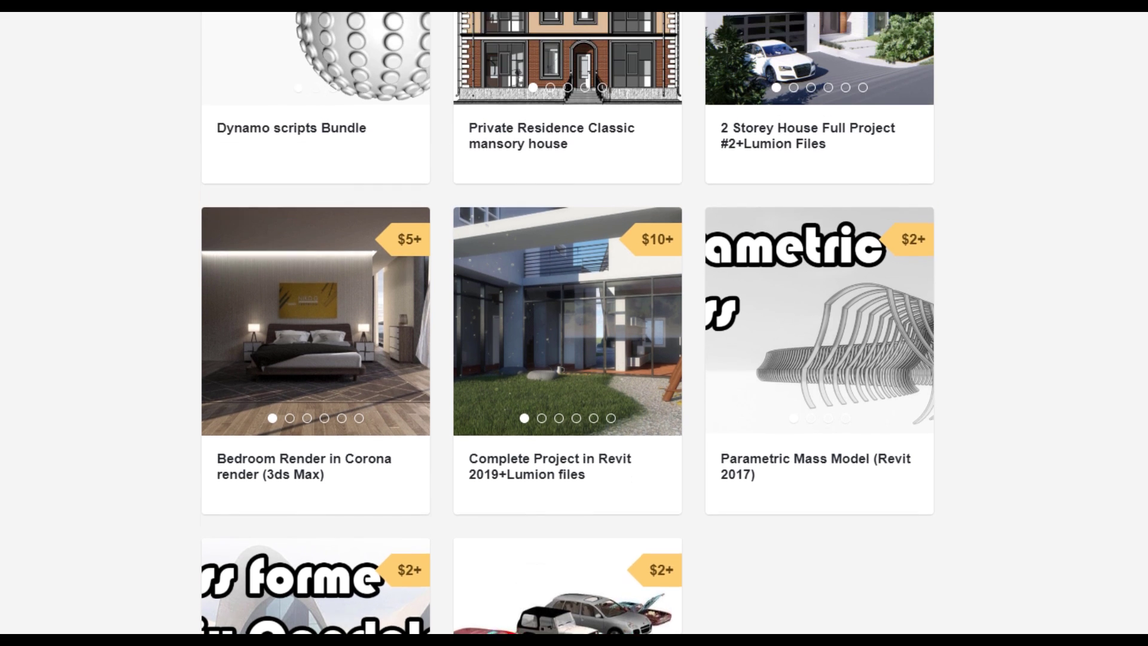
scroll(273, 585, down, 3)
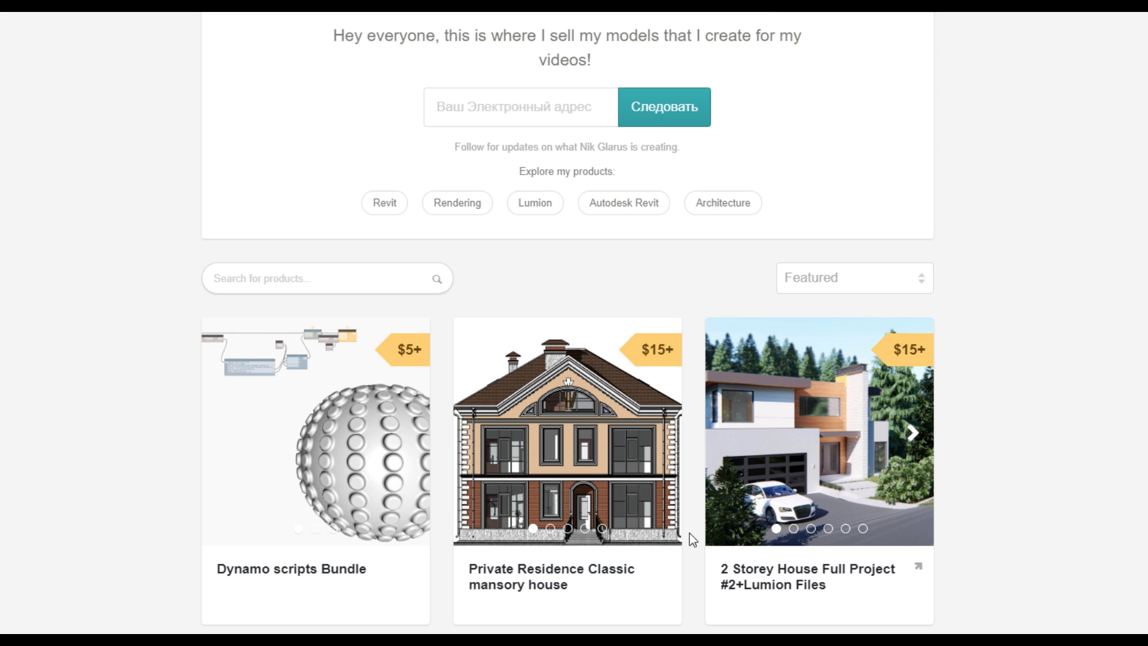
scroll(561, 486, down, 5)
scroll(606, 429, up, 3)
scroll(1024, 432, up, 5)
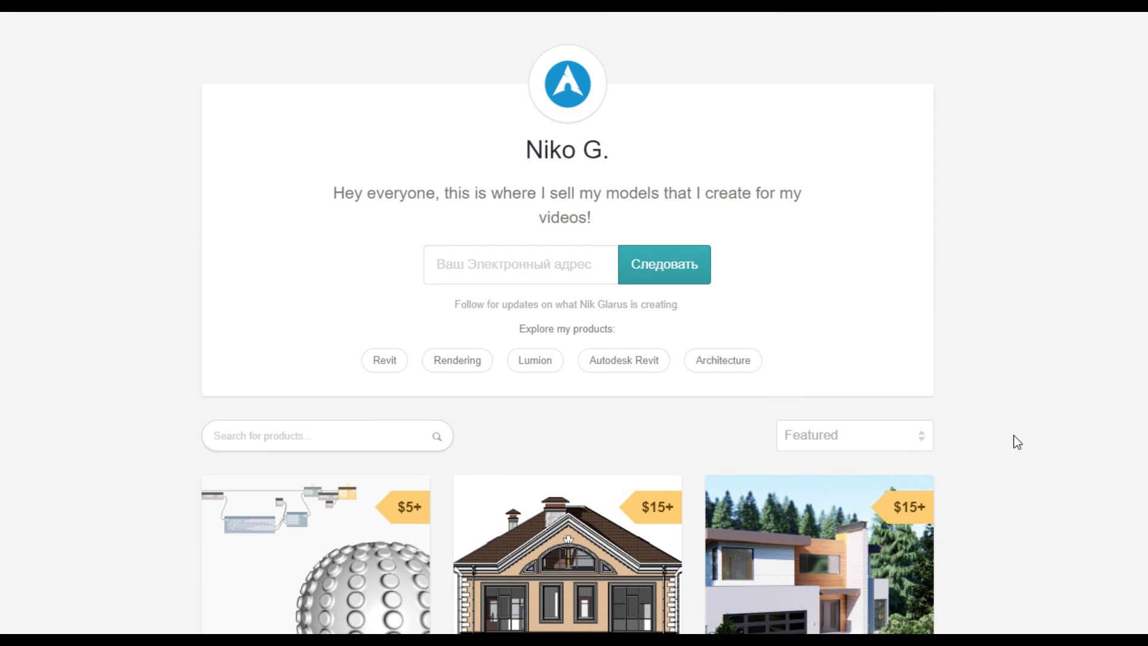
scroll(1015, 434, down, 5)
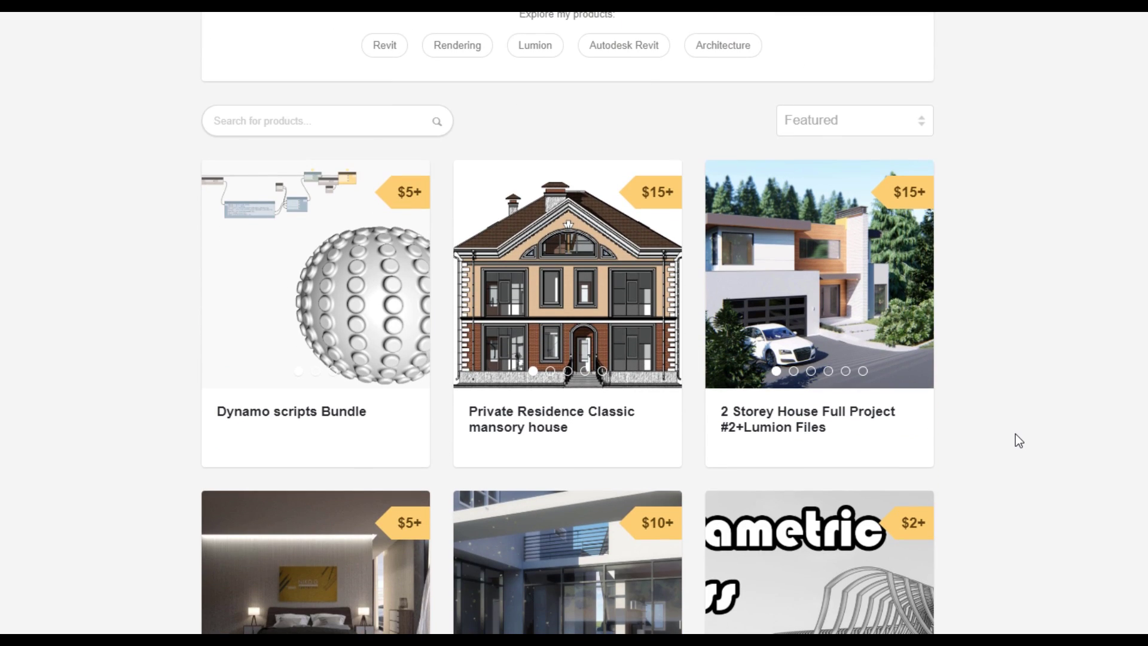